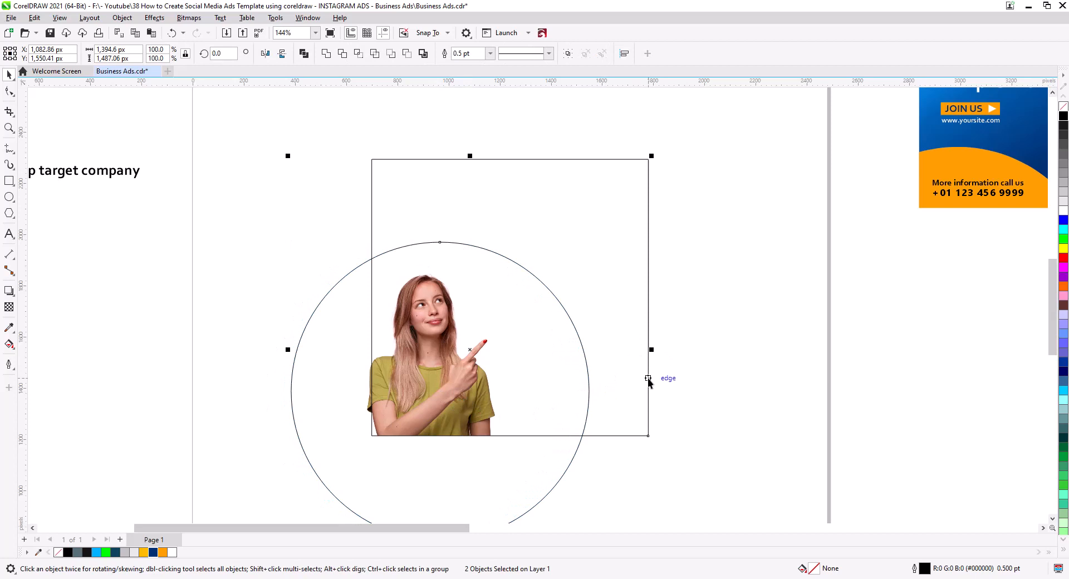
Step: Enlarge the woman's photo to about 770 × 930 px and position it along the square's bottom edge, slightly left of centre
{"action": "left_click", "coordinate": [692, 400]}
{"action": "left_click", "coordinate": [449, 396]}
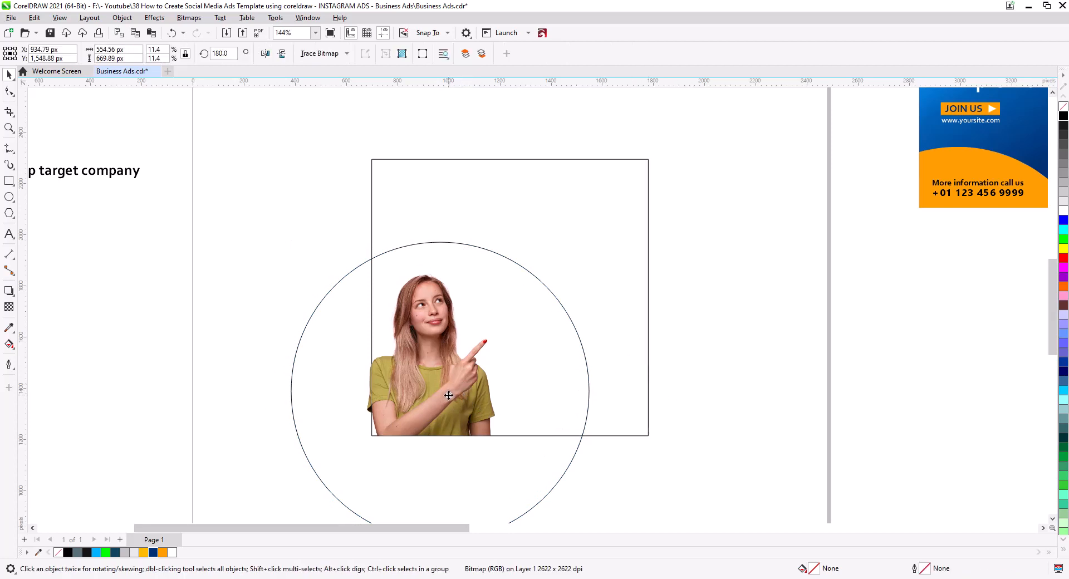
{"action": "left_click_drag", "start_coordinate": [448, 395], "coordinate": [469, 394]}
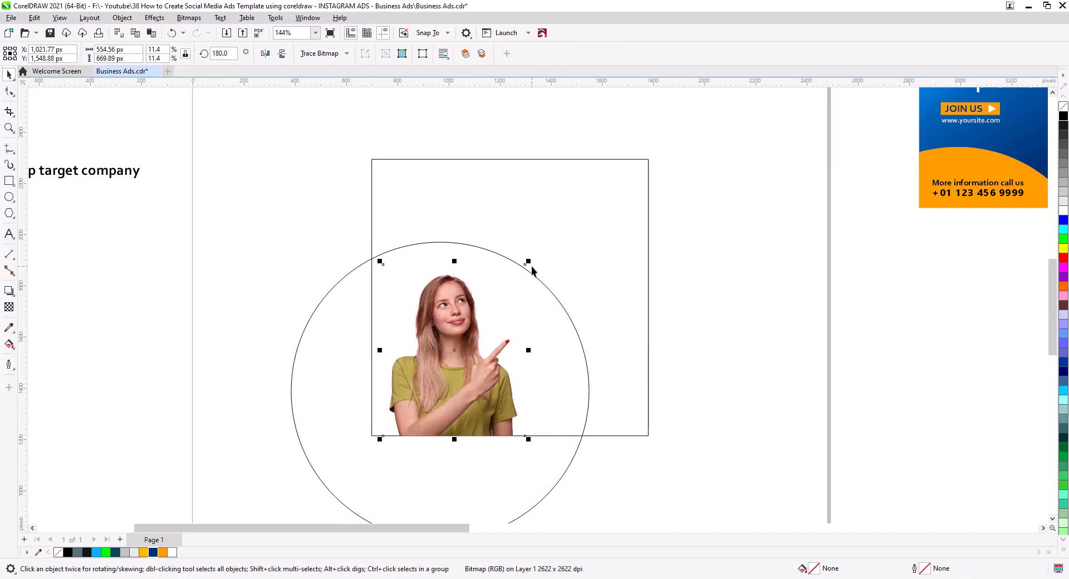
{"action": "left_click_drag", "start_coordinate": [529, 260], "coordinate": [590, 200]}
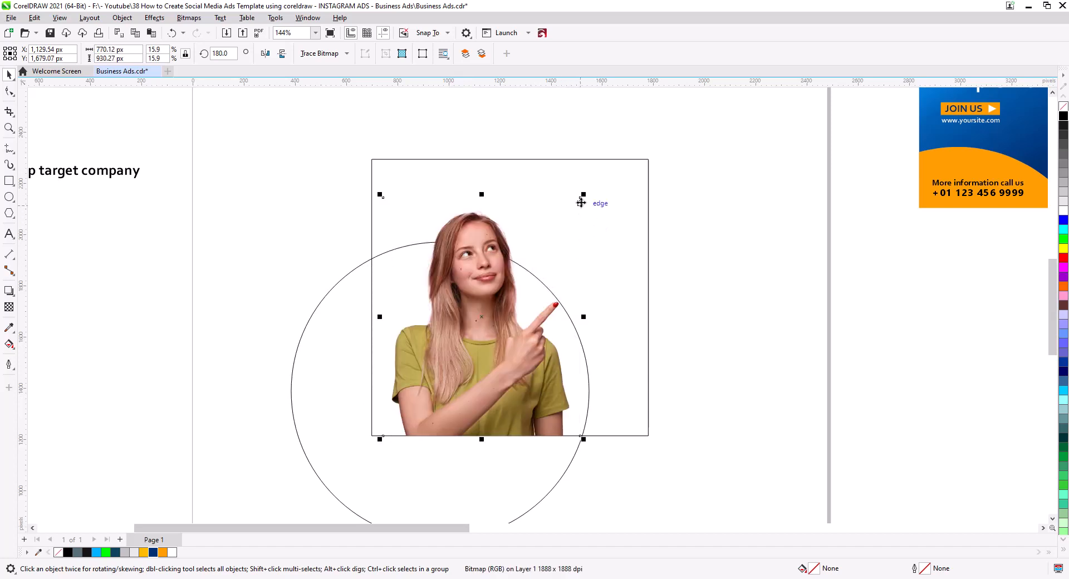
{"action": "left_click", "coordinate": [583, 195]}
{"action": "left_click_drag", "start_coordinate": [484, 291], "coordinate": [479, 291]}
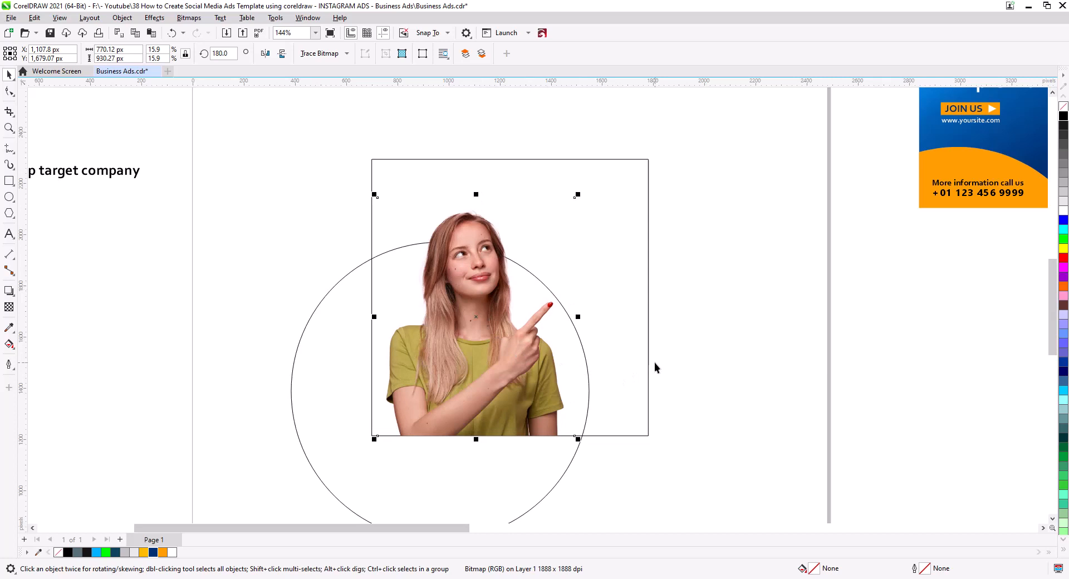
{"action": "left_click", "coordinate": [693, 372]}
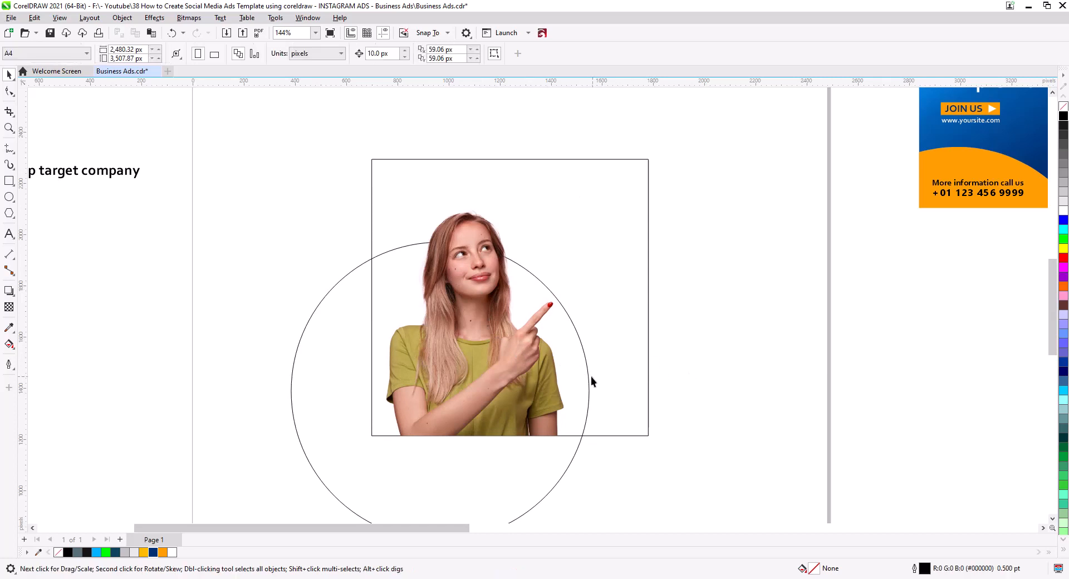
Step: Scale the large circle behind the photo down to about 1,076 px in diameter, keeping its left edge outside the square
{"action": "left_click", "coordinate": [569, 350]}
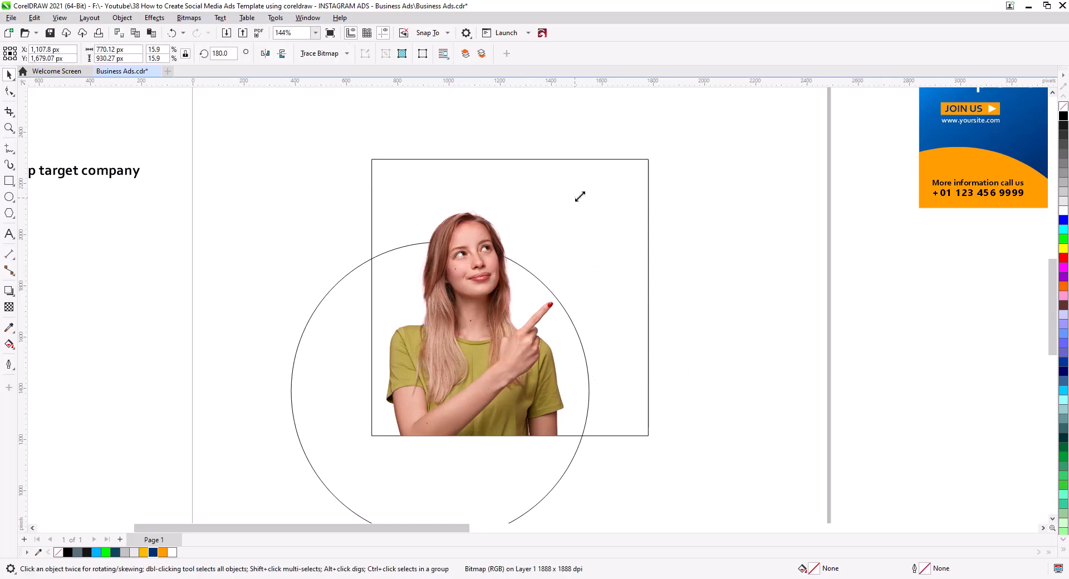
{"action": "left_click_drag", "start_coordinate": [579, 196], "coordinate": [578, 260]}
{"action": "key", "text": "ctrl+z"}
{"action": "left_click", "coordinate": [556, 474]}
{"action": "key", "text": "Right"}
{"action": "key", "text": "Right"}
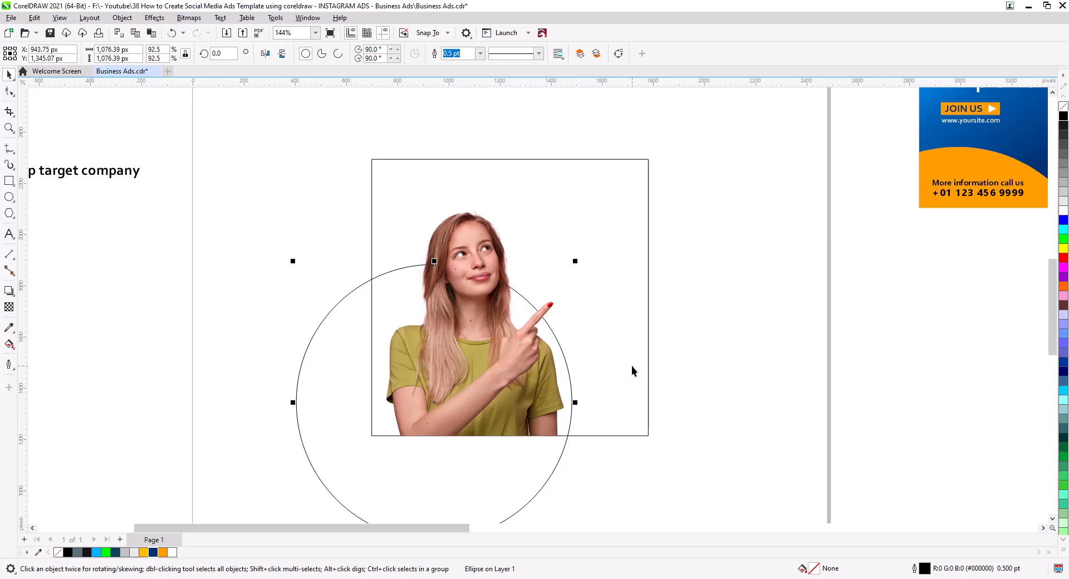
{"action": "key", "text": "Left"}
{"action": "key", "text": "Left"}
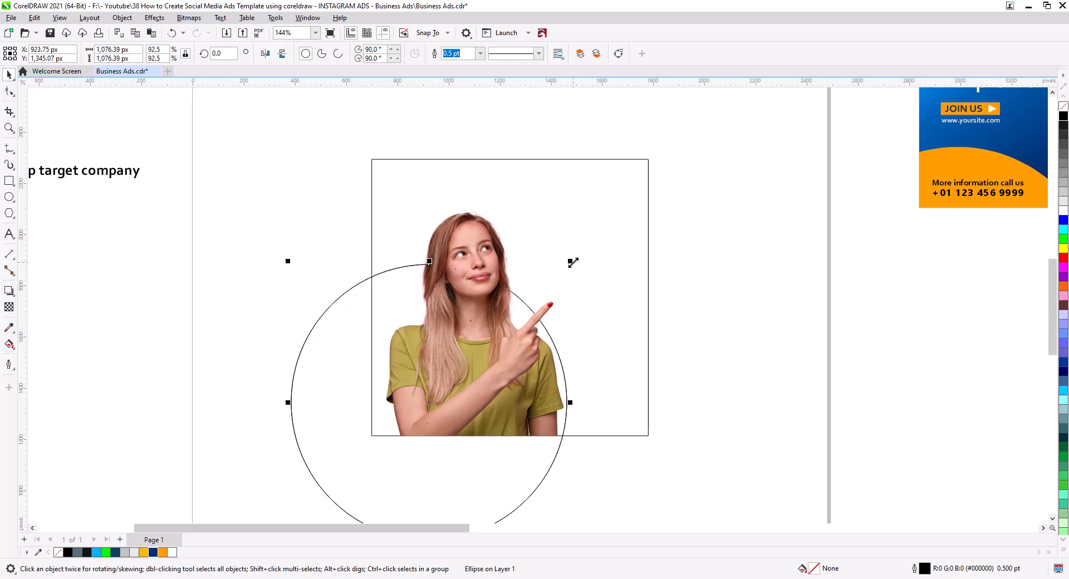
Step: Add a slightly larger concentric copy of the circle, about 1,124 px in diameter
{"action": "left_click_drag", "start_coordinate": [574, 262], "coordinate": [583, 256]}
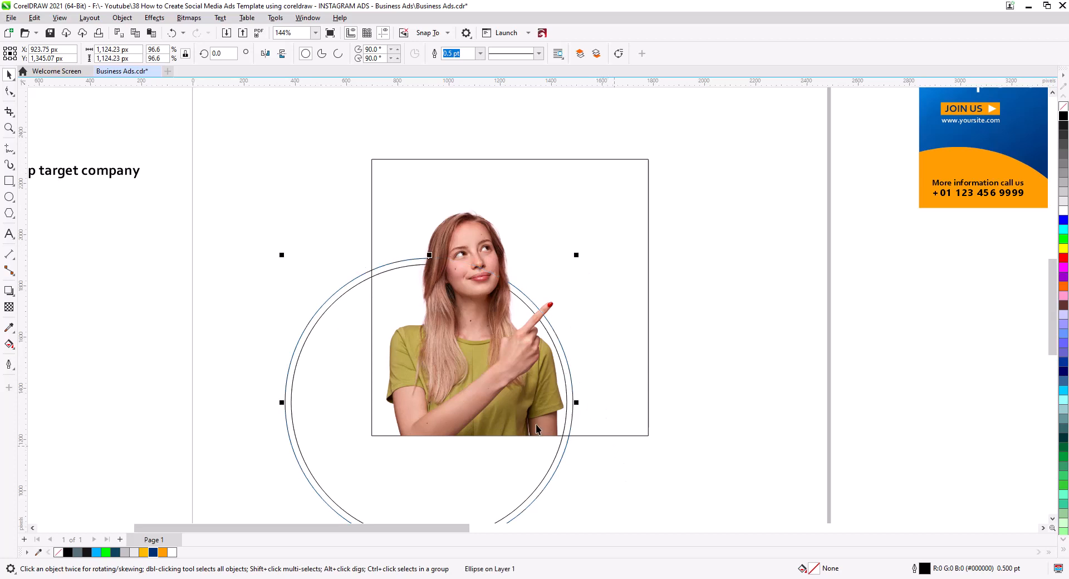
{"action": "left_click", "coordinate": [261, 342]}
Step: Cut the woman's photo and Smart Fill the area where the inner circle overlaps the square
{"action": "left_click", "coordinate": [462, 279]}
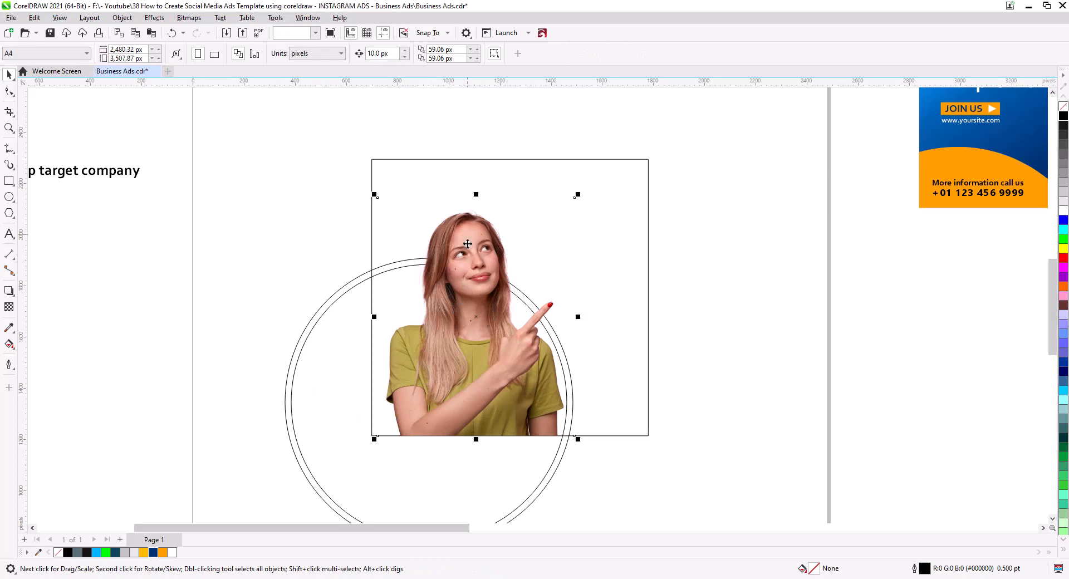
{"action": "key", "text": "Delete"}
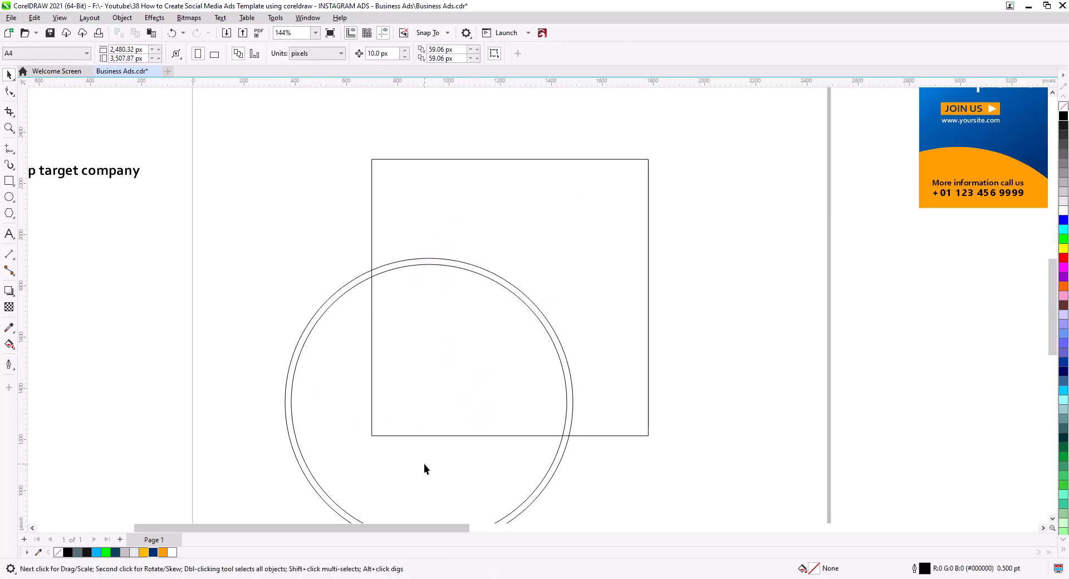
{"action": "left_click", "coordinate": [423, 463]}
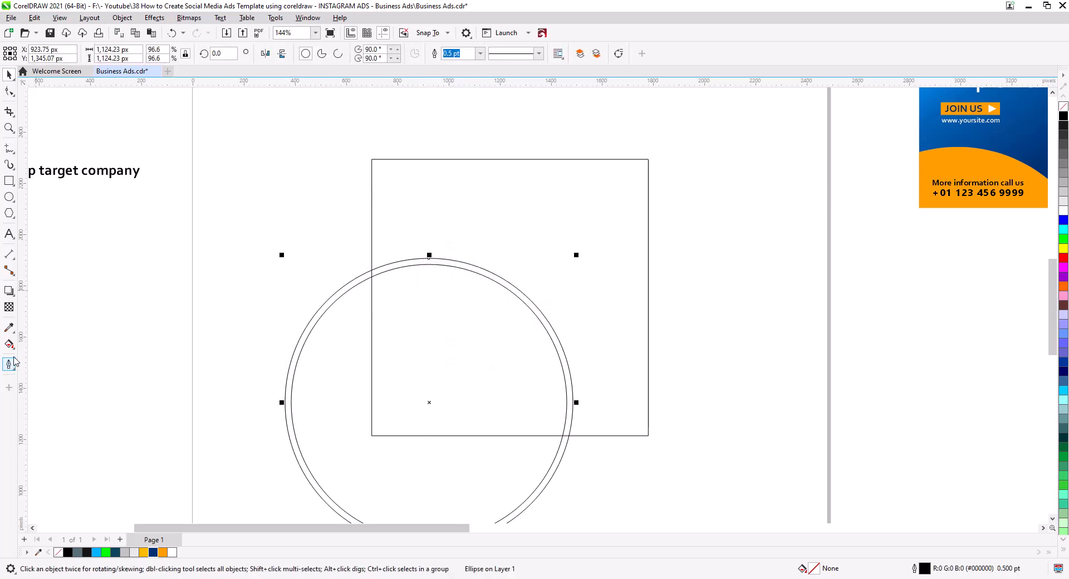
{"action": "left_click", "coordinate": [9, 344]}
{"action": "left_click", "coordinate": [58, 358]}
{"action": "left_click", "coordinate": [415, 383]}
{"action": "left_click", "coordinate": [9, 75]}
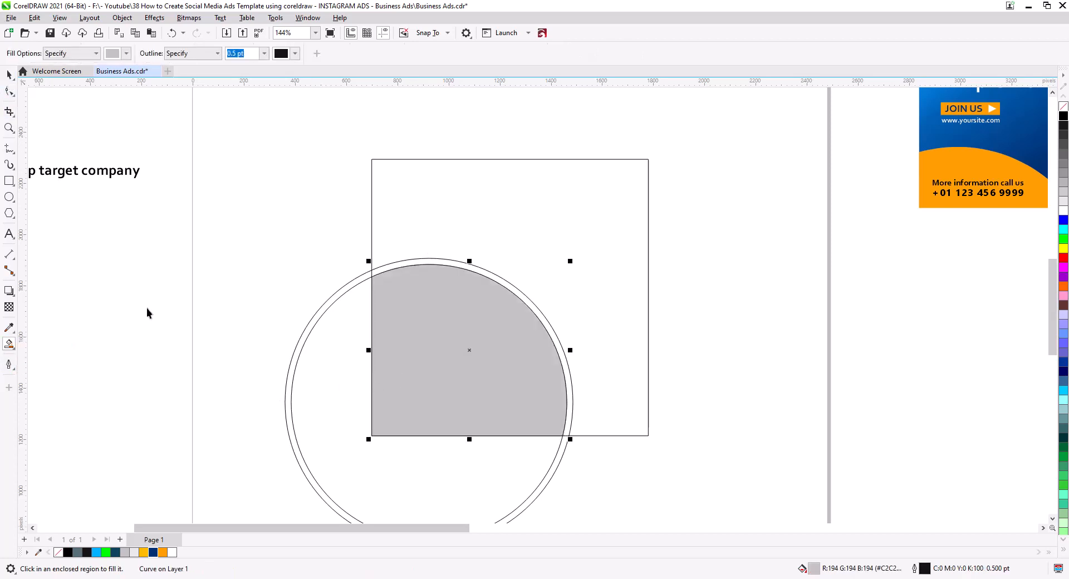
{"action": "left_click", "coordinate": [222, 390]}
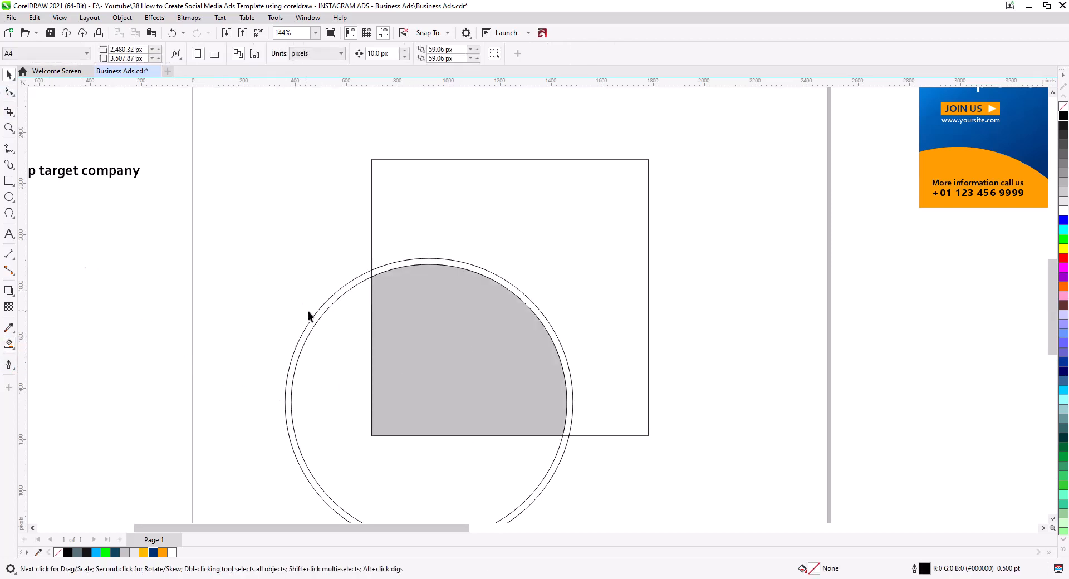
Step: Paste the photo back and place the overlap shape behind it with an orange #FF9D00 fill and no outline
{"action": "key", "text": "ctrl+v"}
{"action": "left_click", "coordinate": [241, 342]}
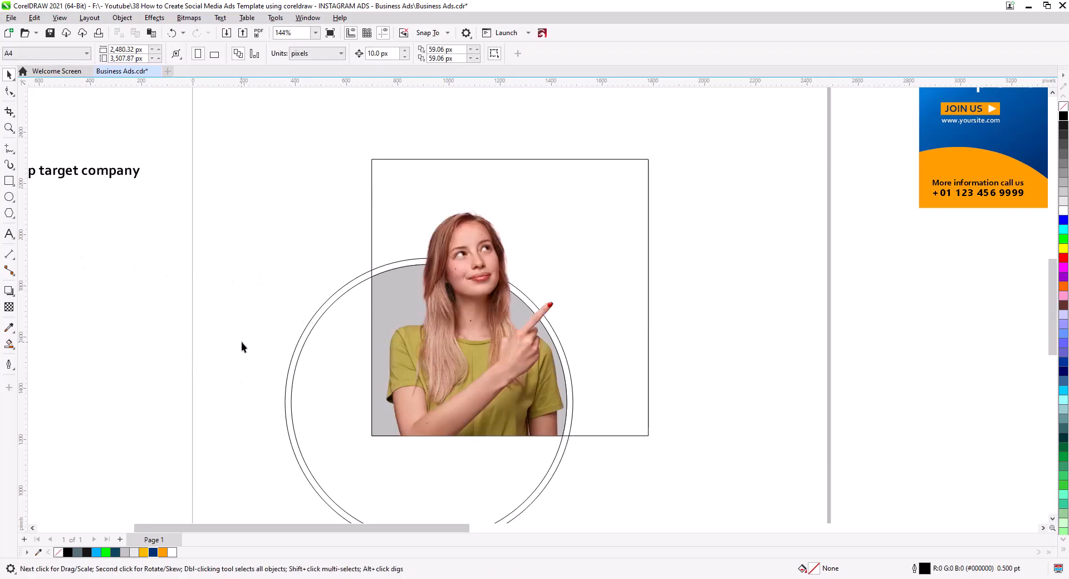
{"action": "left_click", "coordinate": [389, 299]}
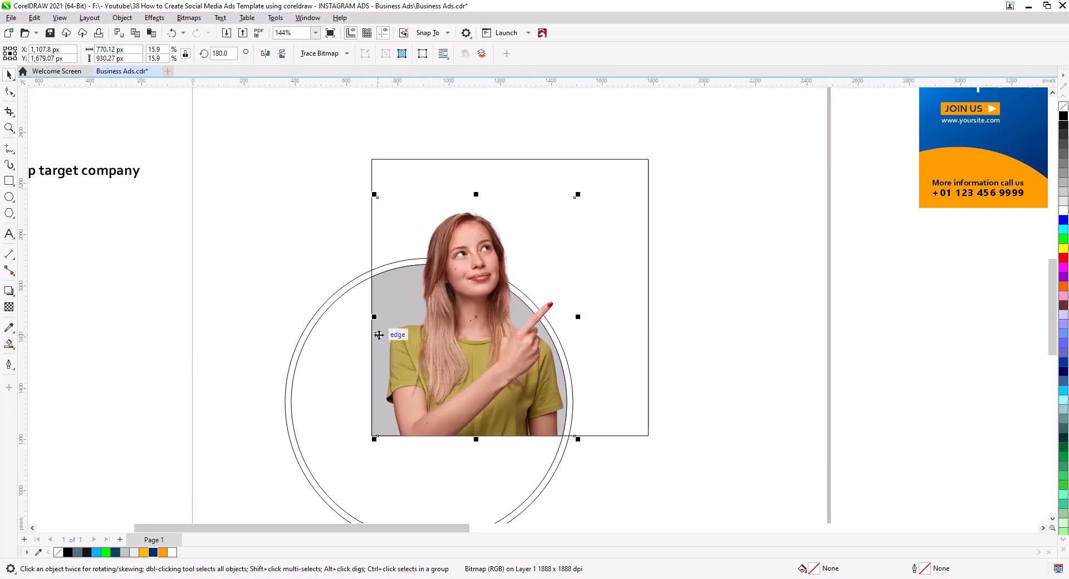
{"action": "key", "text": "ctrl+Page_Down"}
{"action": "left_click", "coordinate": [274, 317]}
{"action": "left_click", "coordinate": [372, 342]}
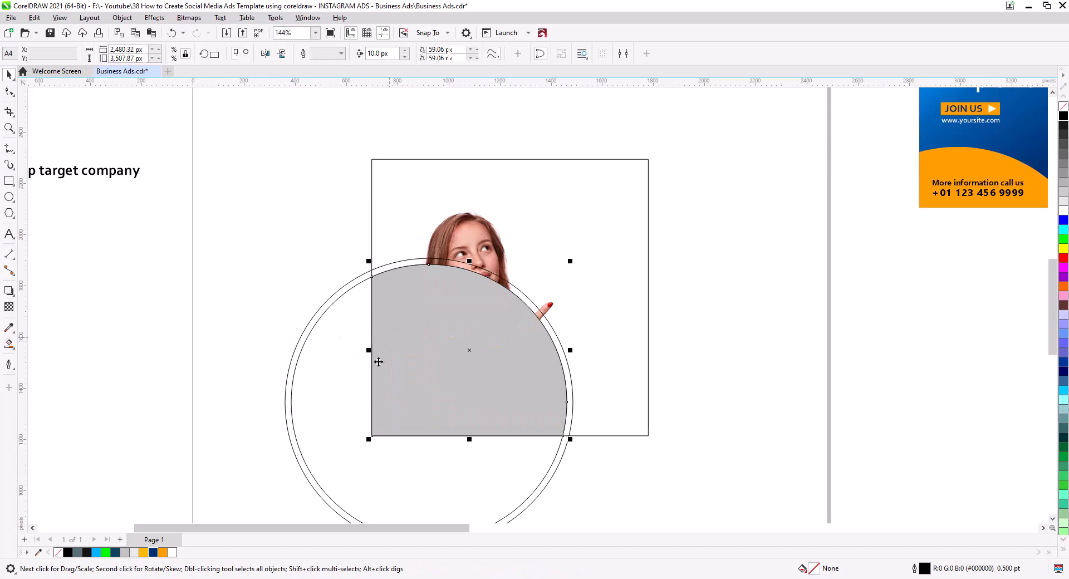
{"action": "left_click", "coordinate": [163, 551]}
{"action": "key", "text": "ctrl+Page_Down"}
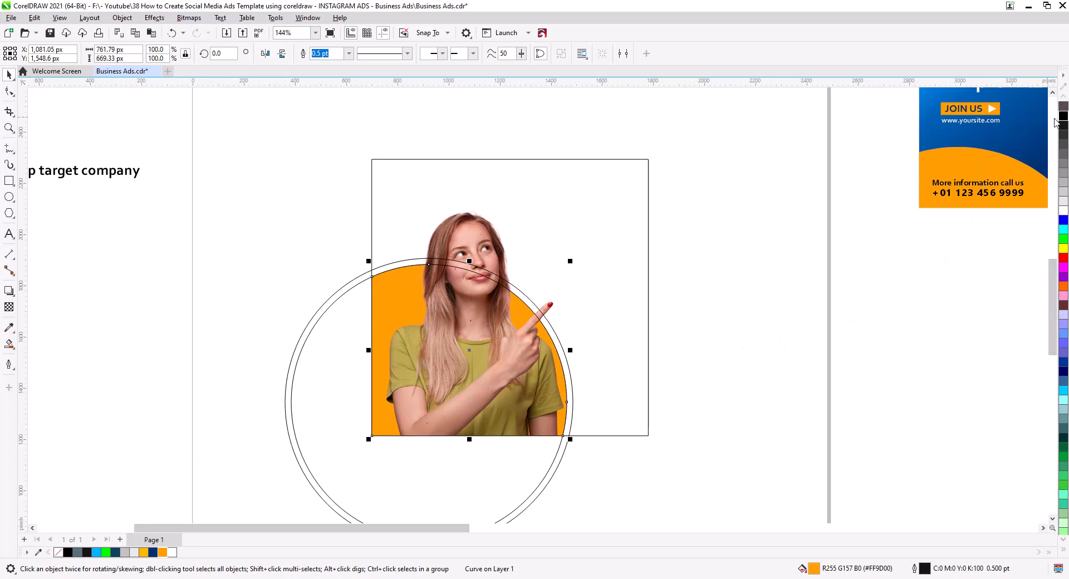
Step: Delete the inner circle and select the remaining outer circle
{"action": "left_click", "coordinate": [632, 386]}
{"action": "left_click", "coordinate": [556, 455]}
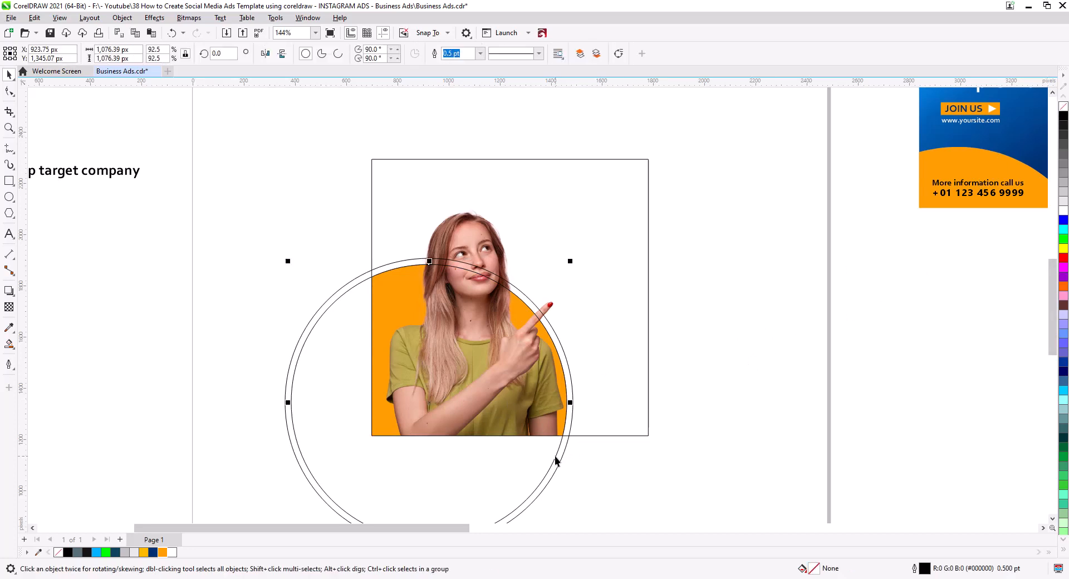
{"action": "left_click_drag", "start_coordinate": [555, 458], "coordinate": [565, 472]}
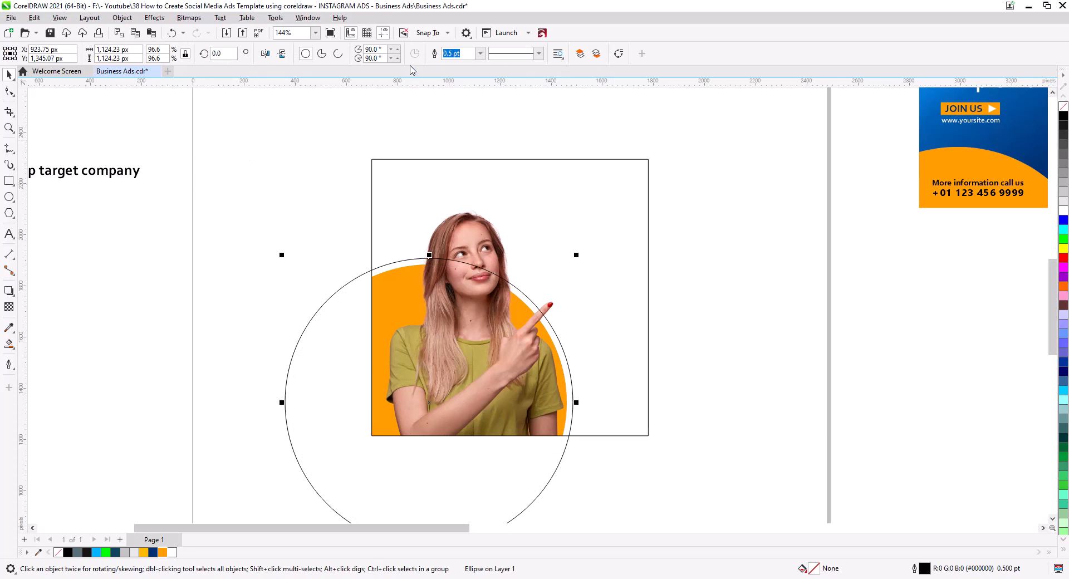
Step: Set the outer circle's outline width to 2.0 pt and scale it concentrically to about 1,114 px in diameter
{"action": "left_click", "coordinate": [479, 53]}
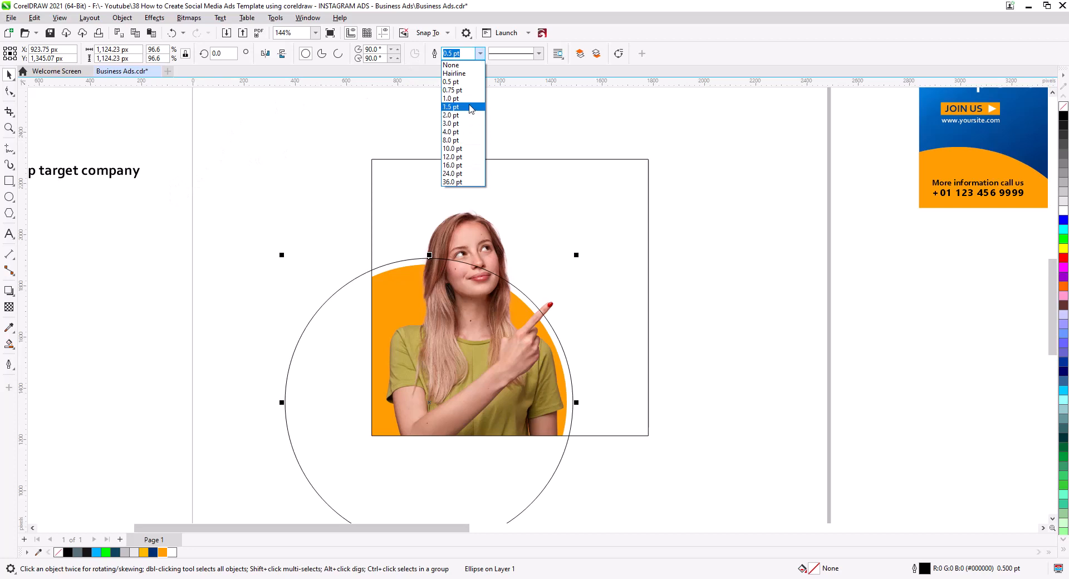
{"action": "left_click", "coordinate": [471, 106]}
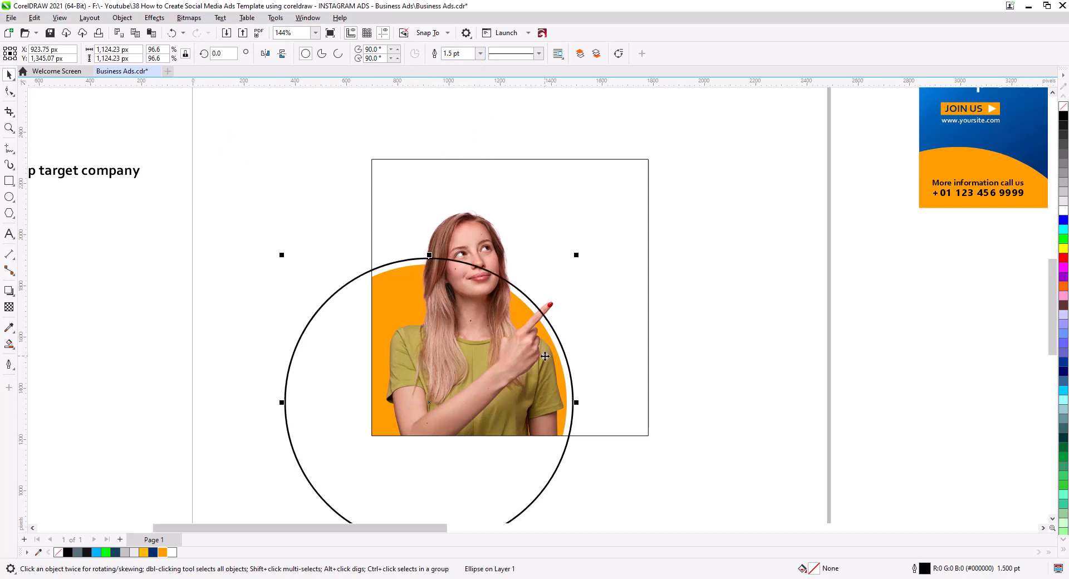
{"action": "scroll", "coordinate": [565, 352], "scroll_direction": "up", "scroll_amount": 5}
{"action": "left_click", "coordinate": [480, 53]}
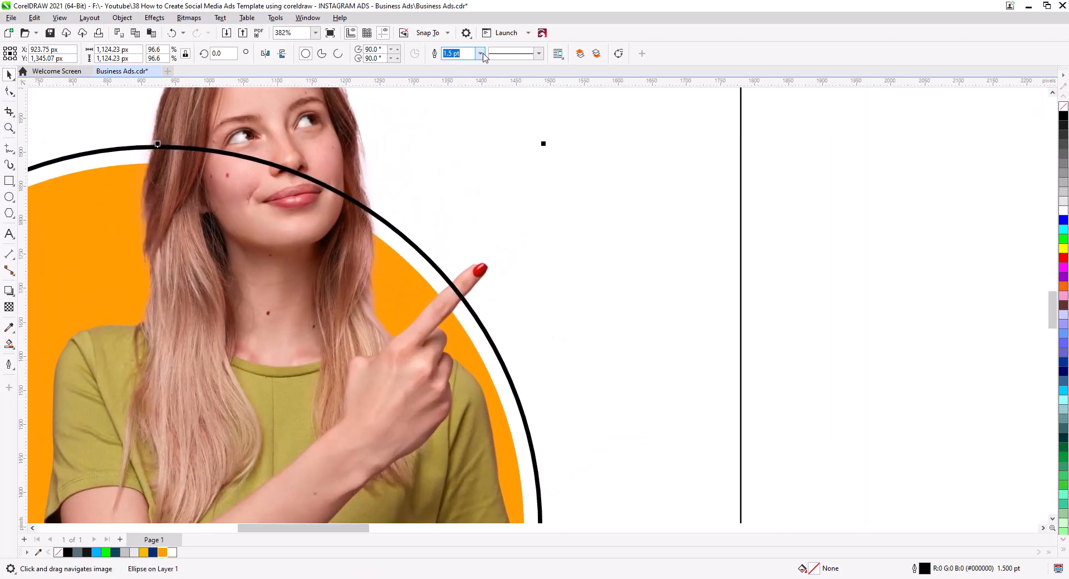
{"action": "left_click", "coordinate": [465, 116]}
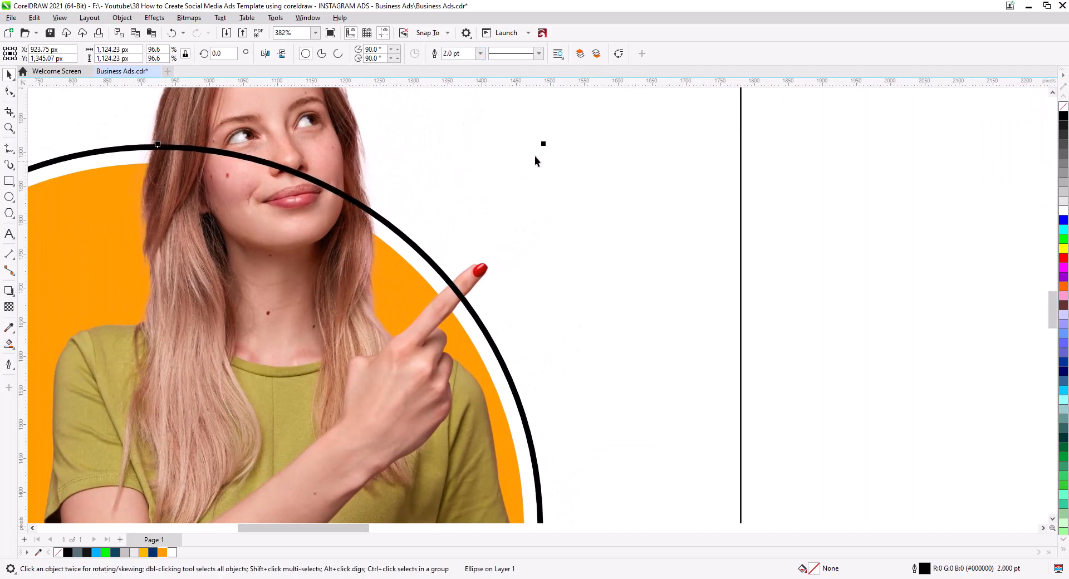
{"action": "left_click_drag", "start_coordinate": [543, 142], "coordinate": [540, 151]}
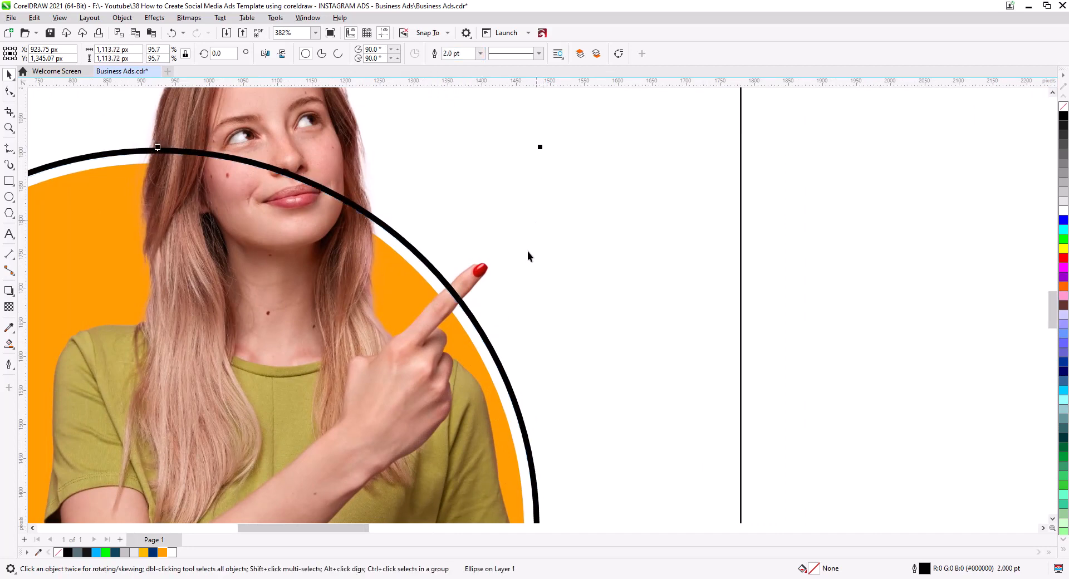
Step: Convert the circle's outline to an object and give the resulting ring a black outline with no fill
{"action": "left_click", "coordinate": [121, 18]}
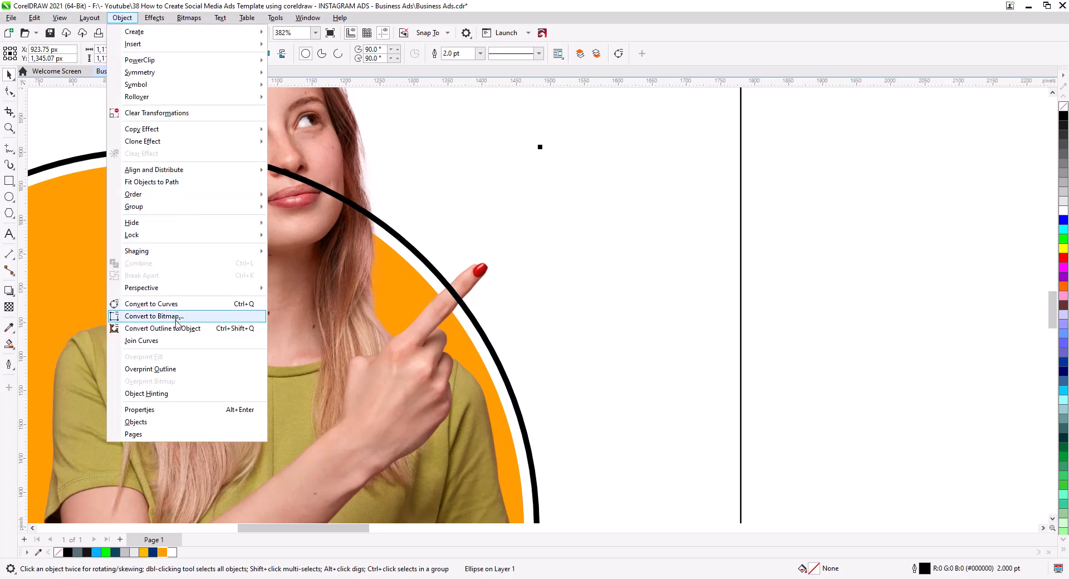
{"action": "left_click", "coordinate": [180, 328]}
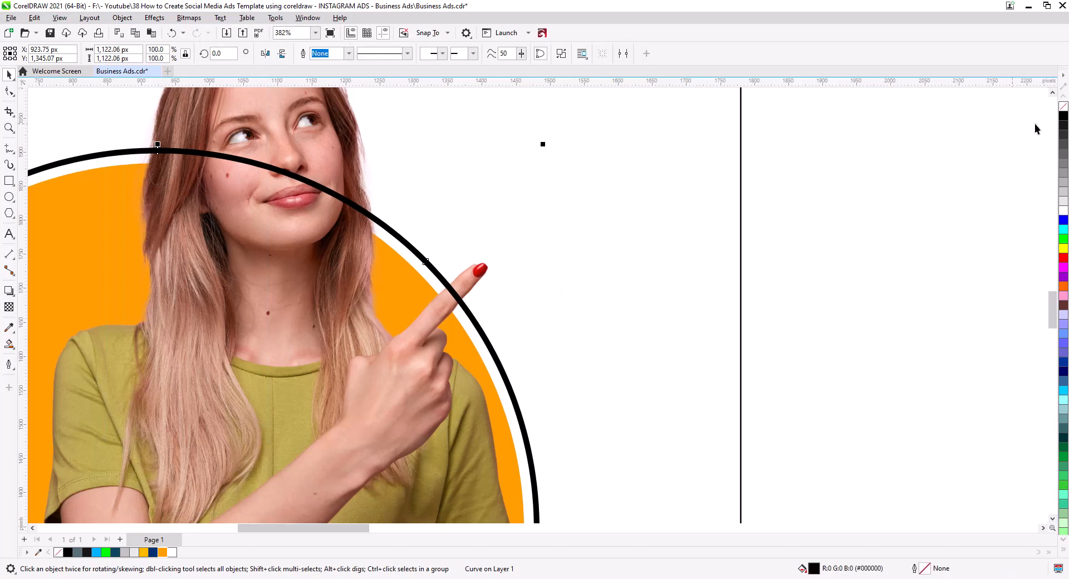
{"action": "right_click", "coordinate": [1063, 116]}
{"action": "left_click", "coordinate": [1063, 105]}
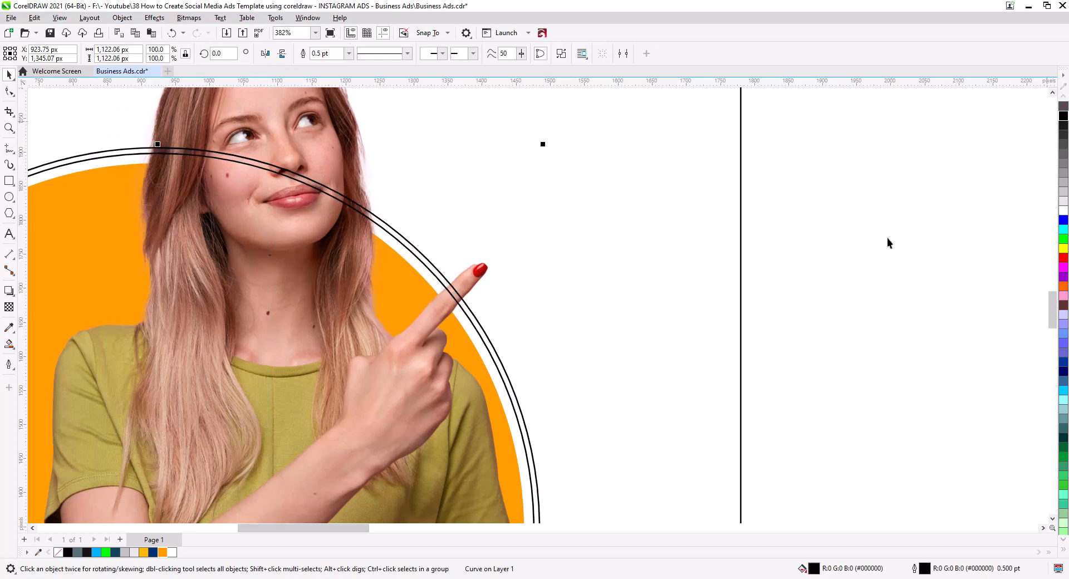
Step: Cut the woman's photo and Smart Fill the section of the thin ring that lies inside the square
{"action": "left_click", "coordinate": [886, 240]}
{"action": "left_click", "coordinate": [322, 153]}
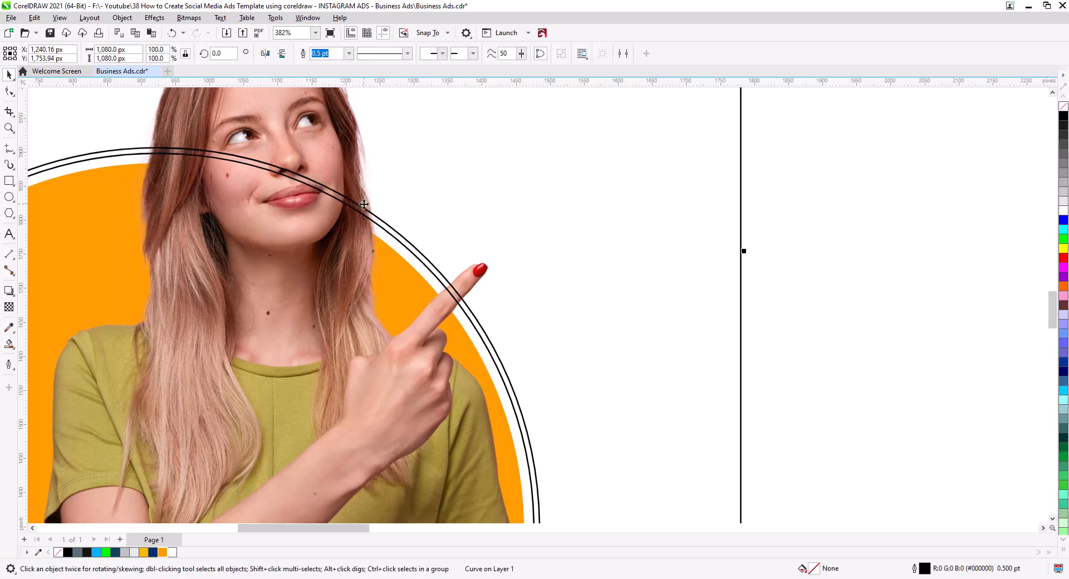
{"action": "scroll", "coordinate": [520, 263], "scroll_direction": "down", "scroll_amount": 3}
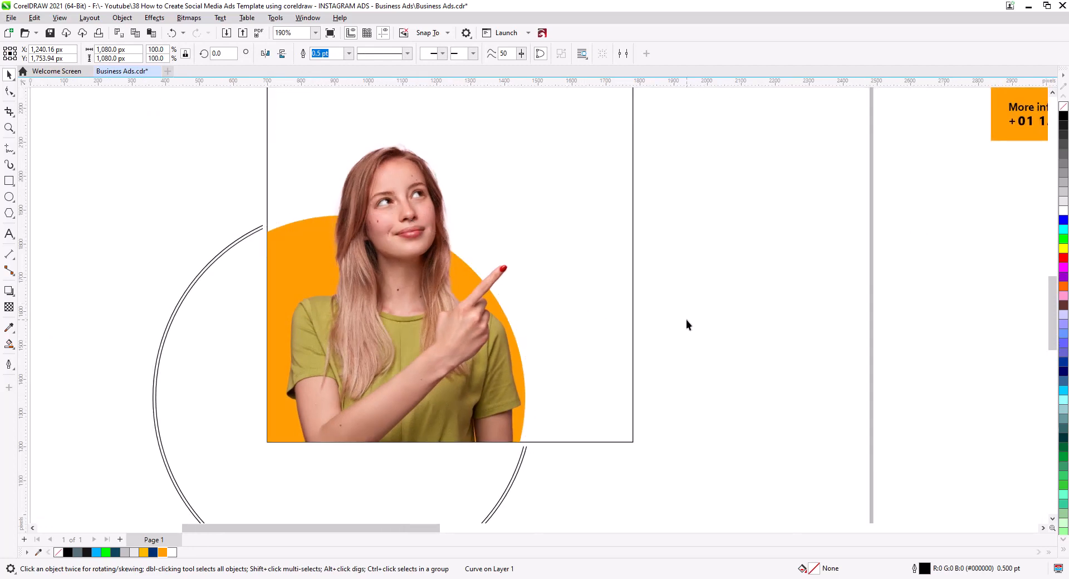
{"action": "left_click", "coordinate": [760, 299]}
{"action": "left_click", "coordinate": [425, 246]}
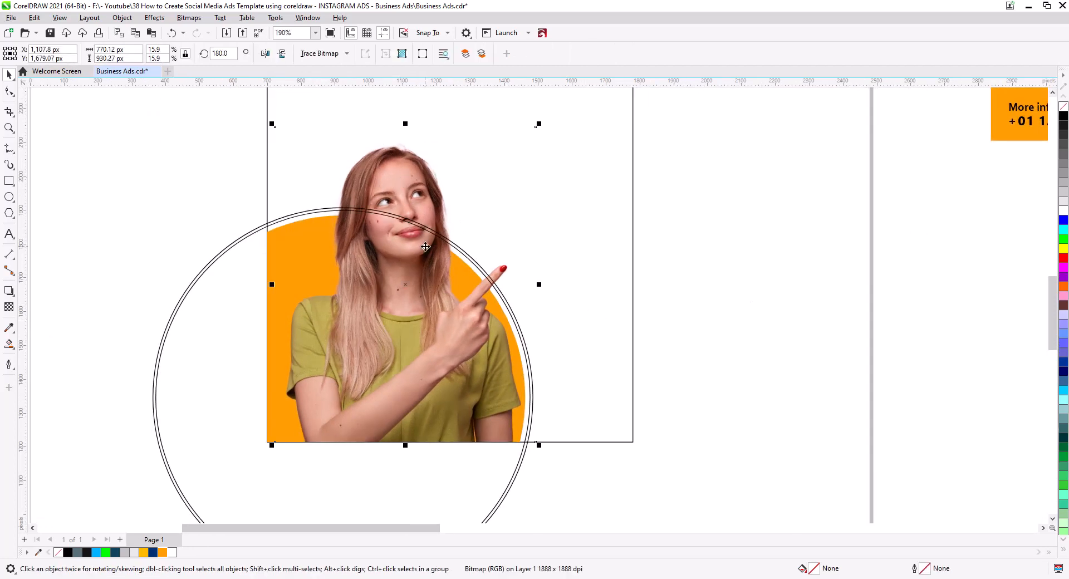
{"action": "key", "text": "Delete"}
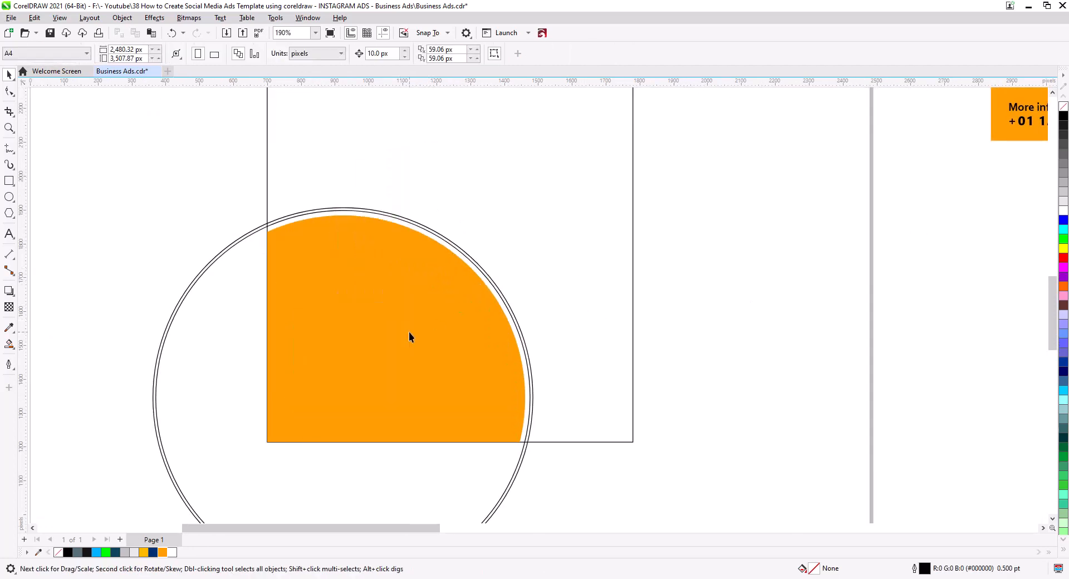
{"action": "scroll", "coordinate": [336, 243], "scroll_direction": "up", "scroll_amount": 4}
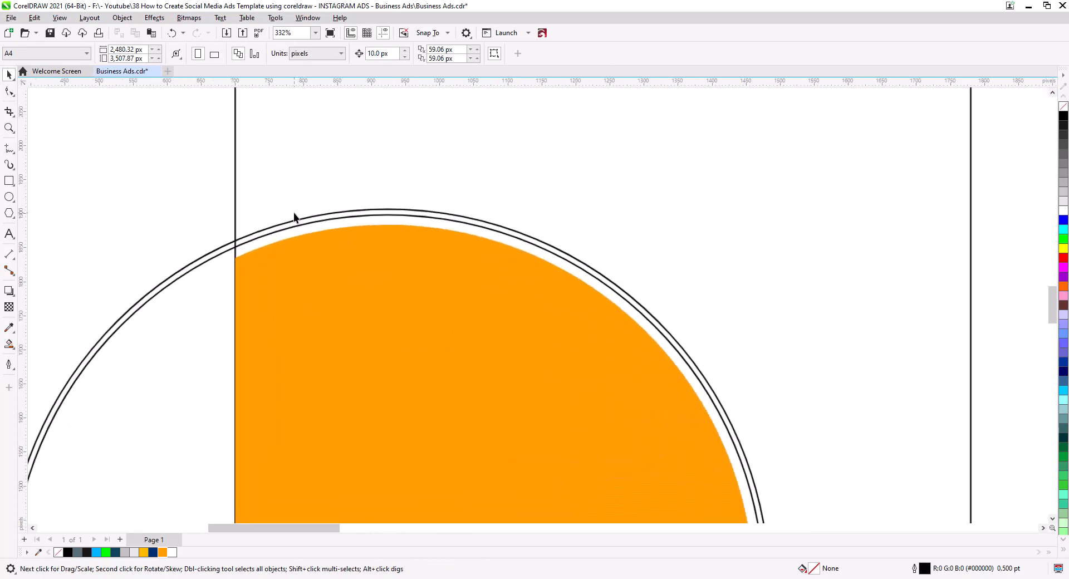
{"action": "left_click", "coordinate": [9, 344]}
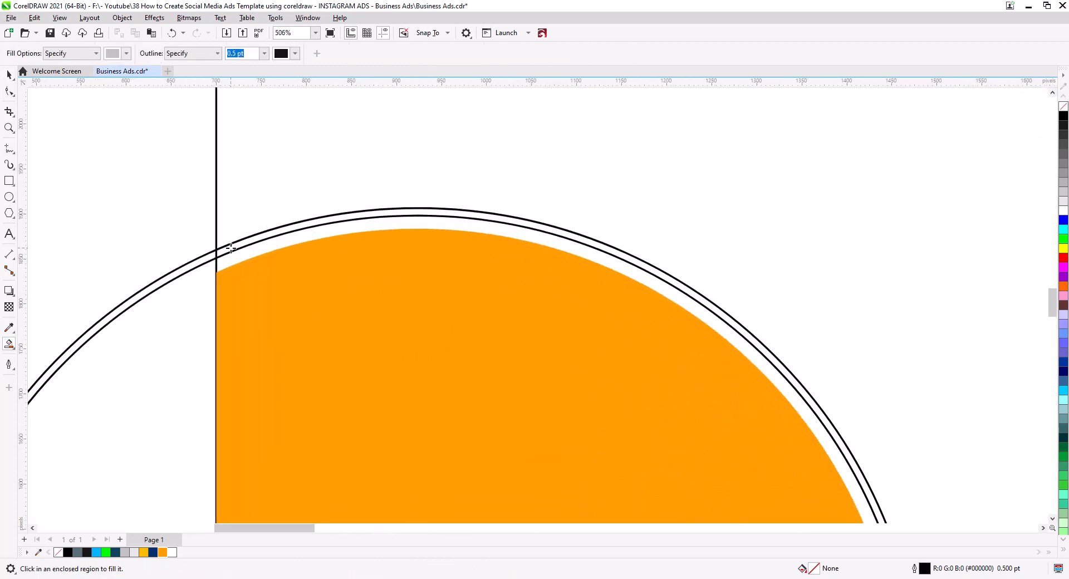
{"action": "left_click", "coordinate": [231, 248]}
{"action": "left_click", "coordinate": [9, 75]}
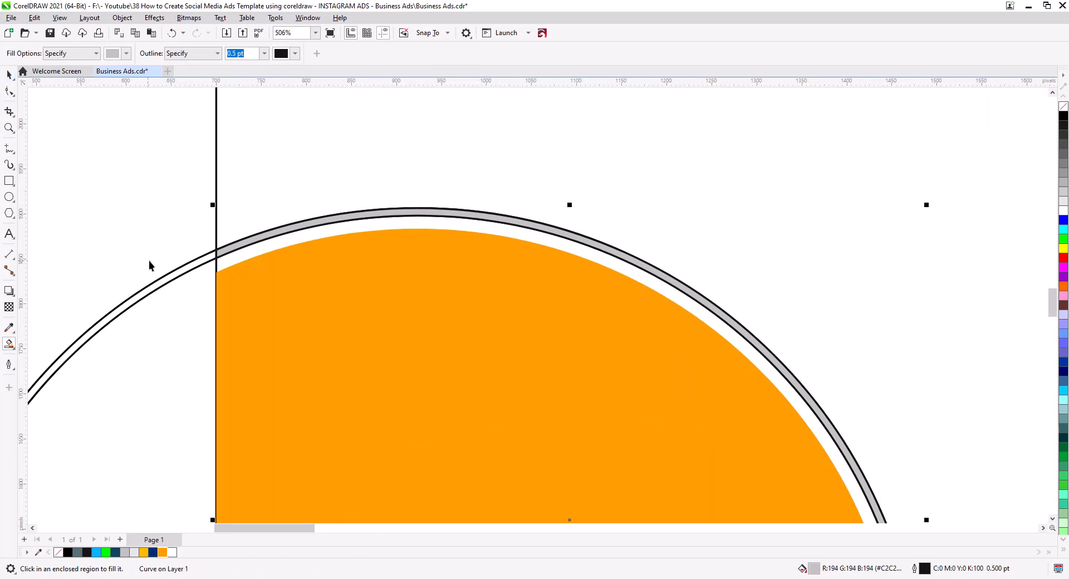
Step: Delete the original full ring and weld the filled ring section to the orange circle segment
{"action": "left_click", "coordinate": [169, 278]}
{"action": "key", "text": "Delete"}
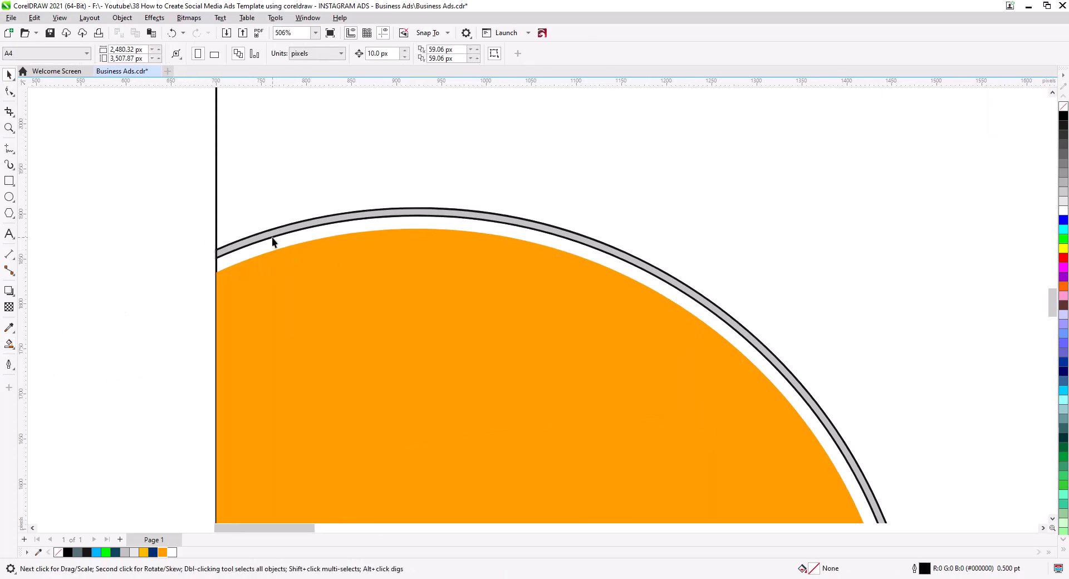
{"action": "left_click", "coordinate": [271, 236]}
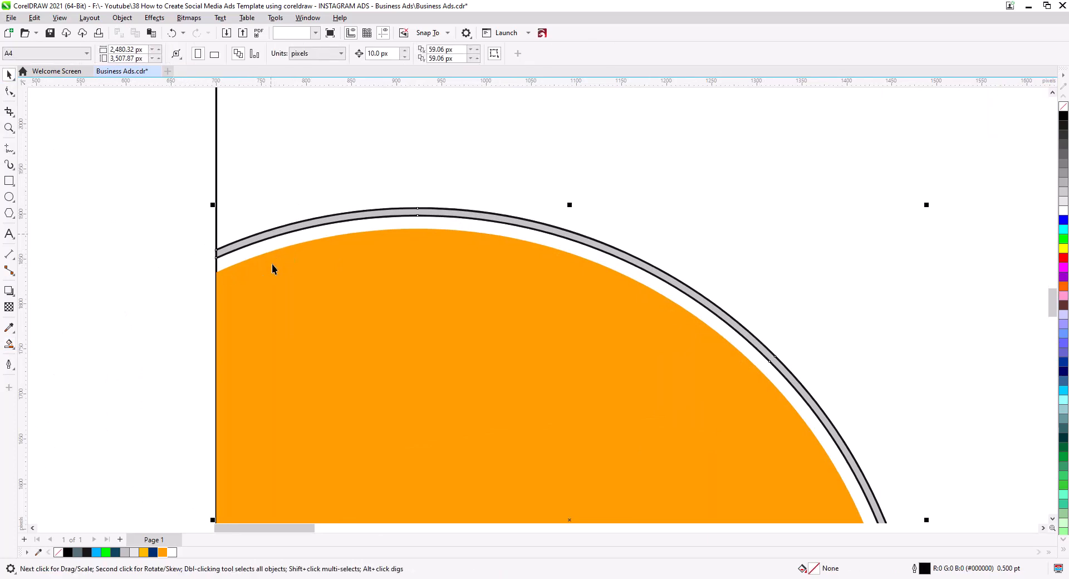
{"action": "left_click", "coordinate": [255, 324], "text": "shift"}
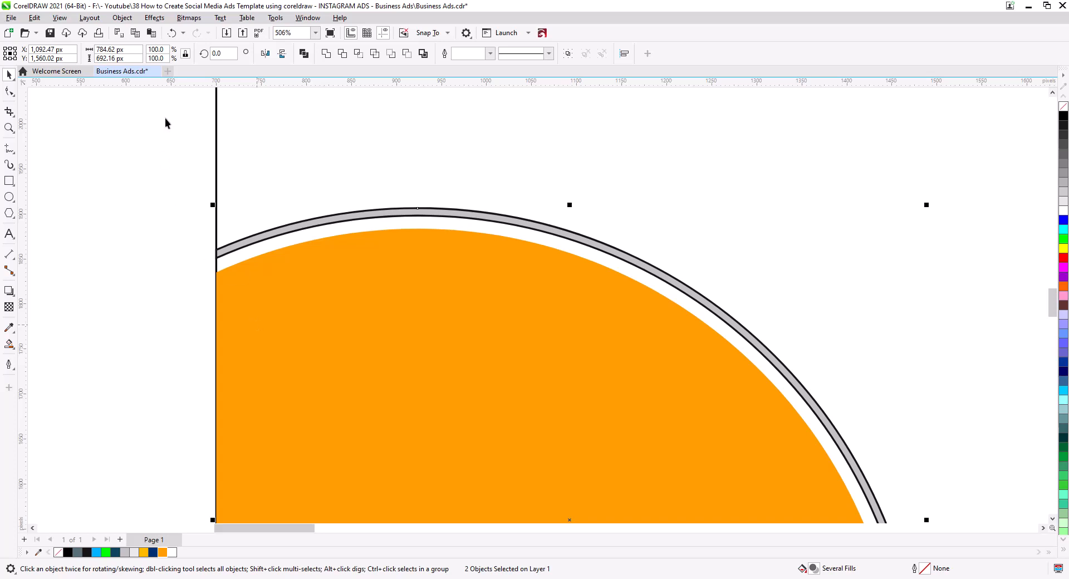
{"action": "left_click", "coordinate": [304, 53]}
{"action": "left_click", "coordinate": [115, 236]}
Step: Paste the woman's photo back in front of the welded orange shape
{"action": "scroll", "coordinate": [355, 281], "scroll_direction": "down", "scroll_amount": 1}
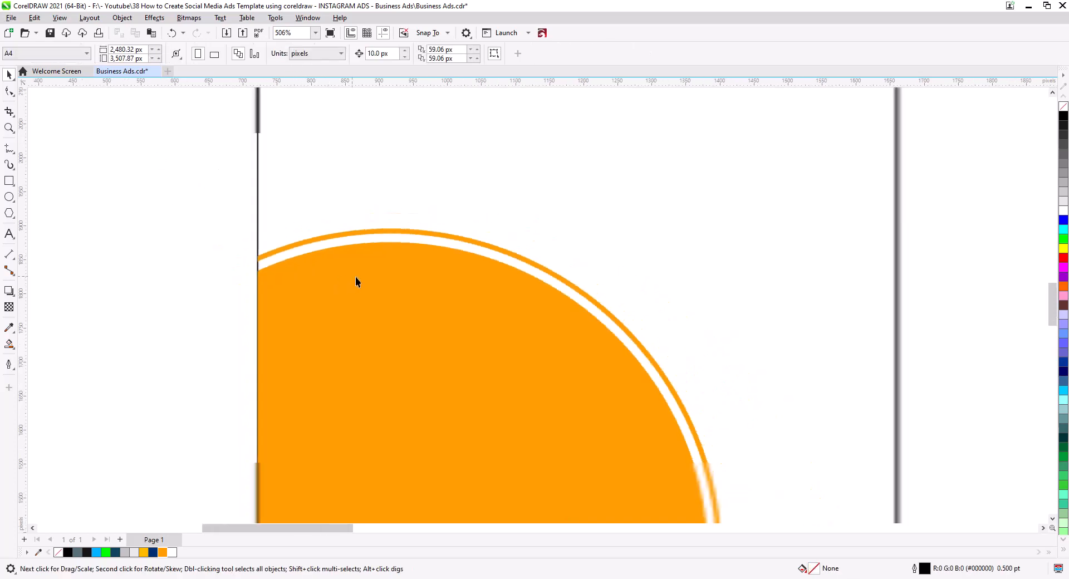
{"action": "scroll", "coordinate": [355, 281], "scroll_direction": "down", "scroll_amount": 4}
{"action": "left_click_drag", "start_coordinate": [392, 322], "coordinate": [389, 277]}
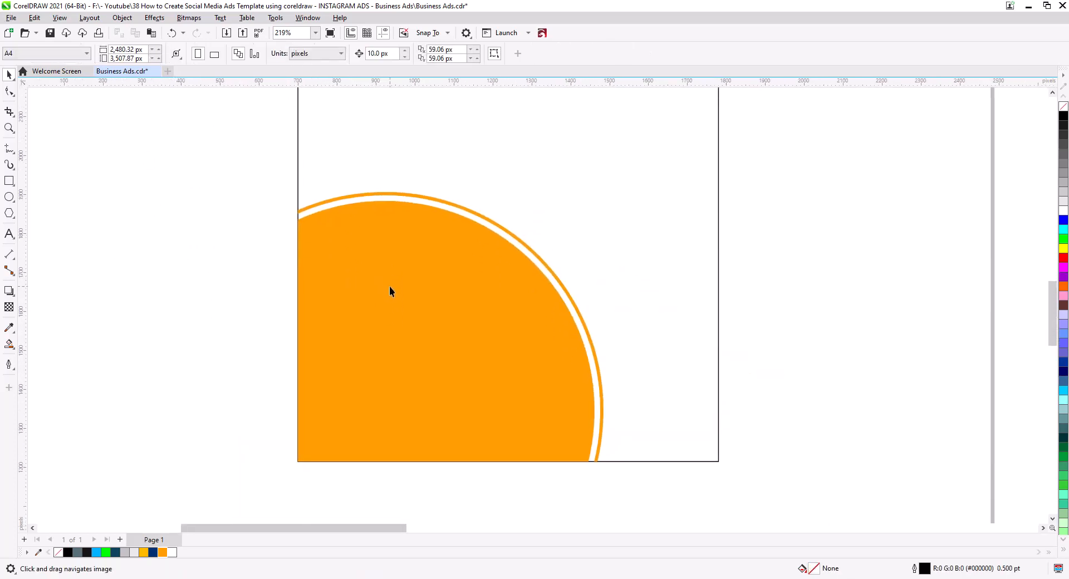
{"action": "key", "text": "ctrl+v"}
{"action": "left_click", "coordinate": [779, 301]}
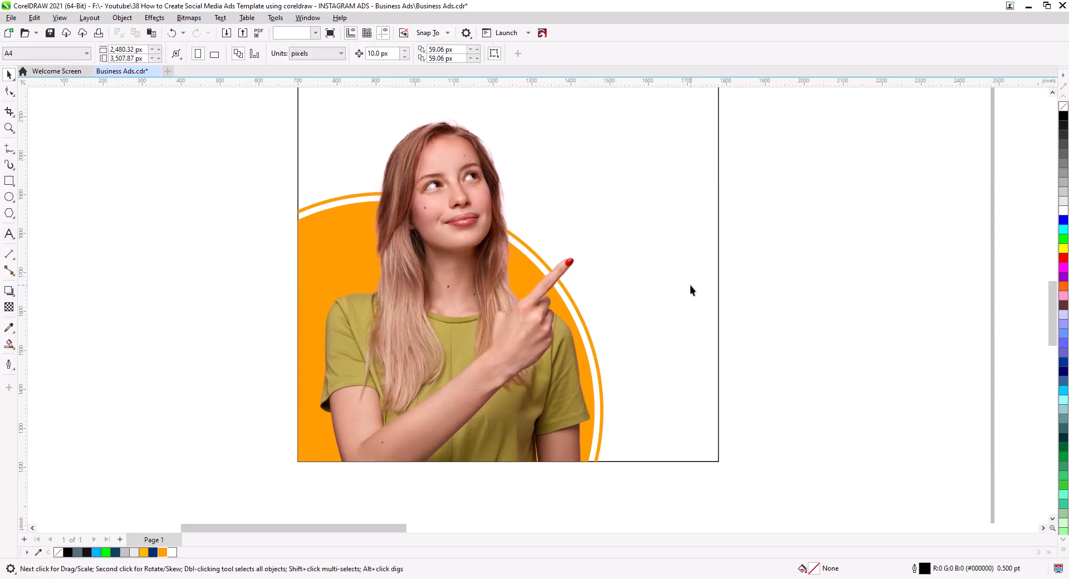
Step: Fill the background square with dark blue from the document palette
{"action": "left_click", "coordinate": [701, 337]}
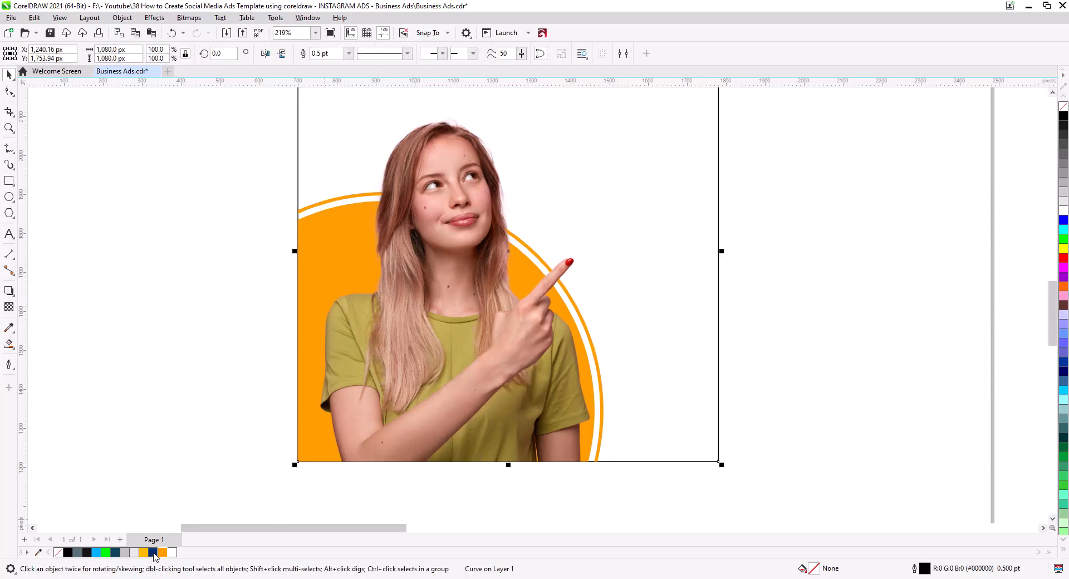
{"action": "left_click", "coordinate": [153, 552]}
{"action": "left_click", "coordinate": [779, 348]}
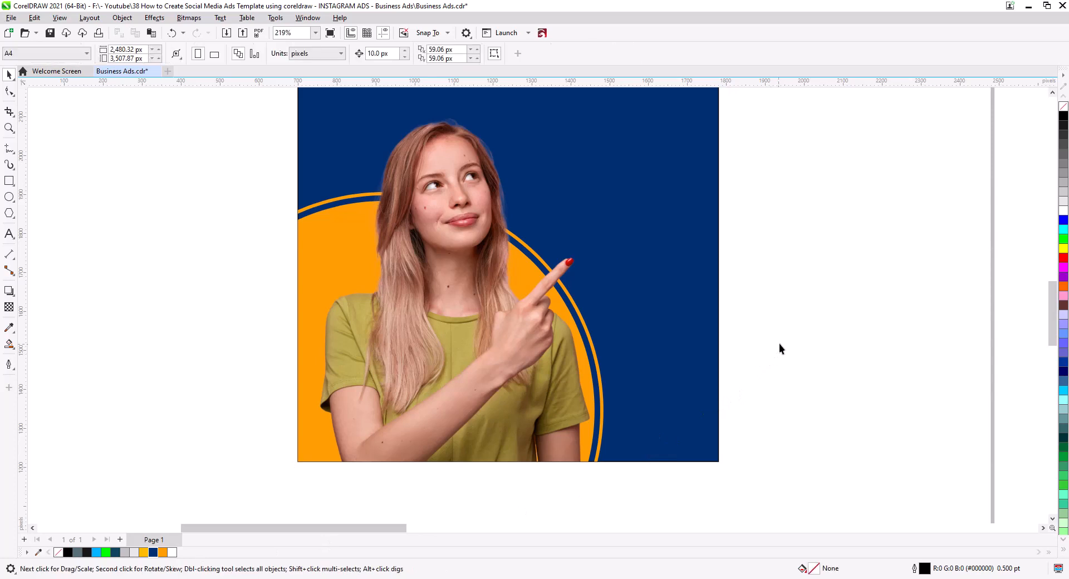
Step: Enlarge the woman's photo proportionally to about 829 x 1,001 px and move it toward the square's left edge
{"action": "left_click_drag", "start_coordinate": [779, 348], "coordinate": [746, 372]}
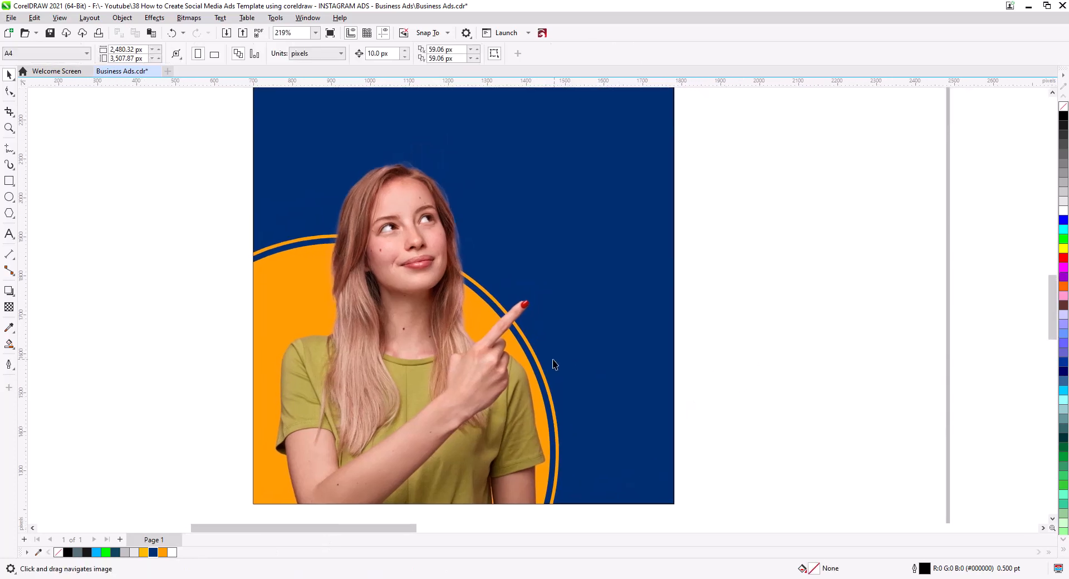
{"action": "left_click", "coordinate": [503, 327]}
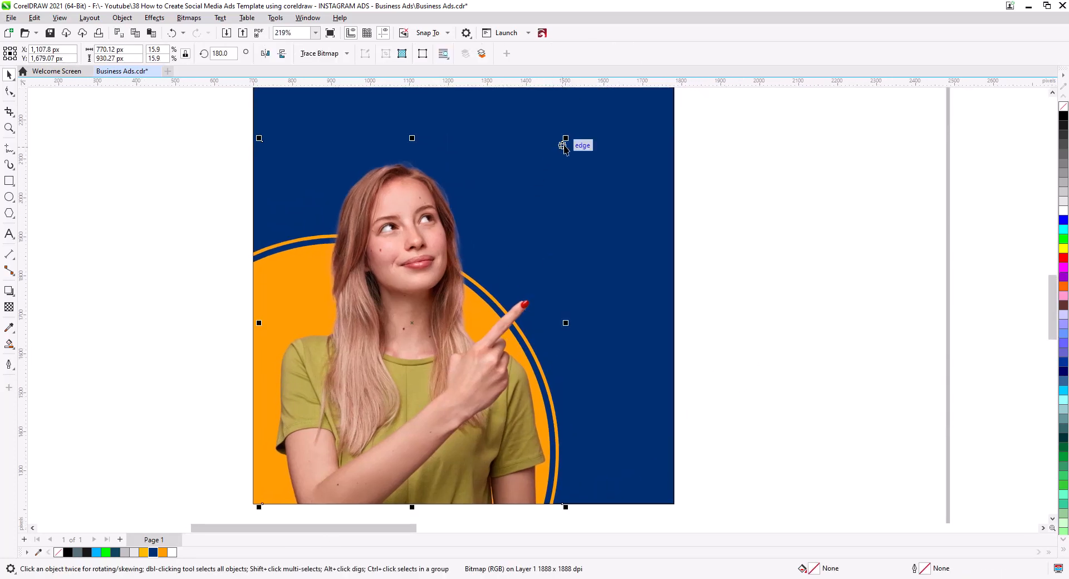
{"action": "left_click_drag", "start_coordinate": [565, 140], "coordinate": [577, 125]}
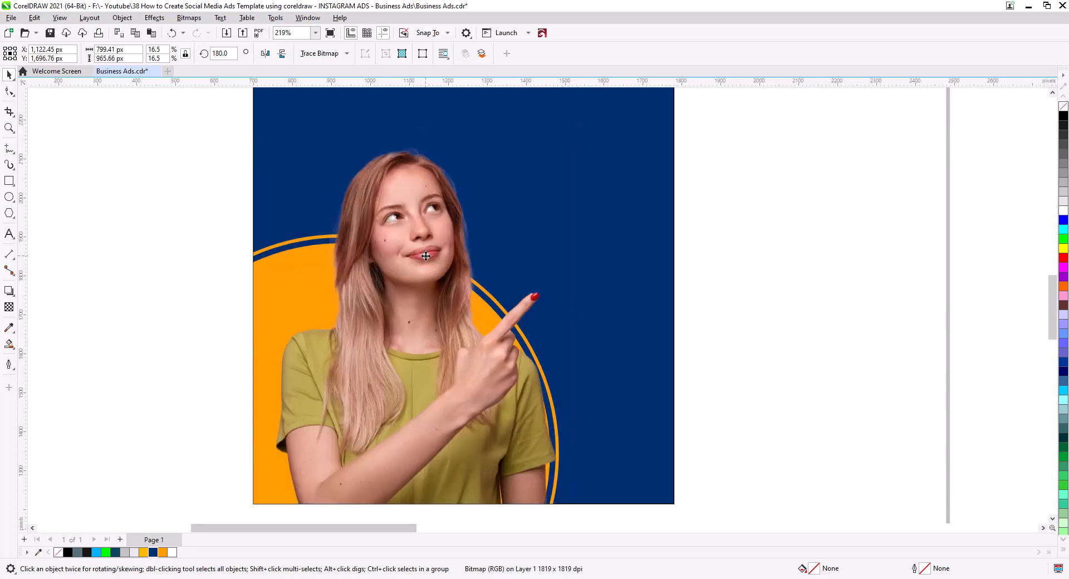
{"action": "left_click_drag", "start_coordinate": [426, 256], "coordinate": [417, 257]}
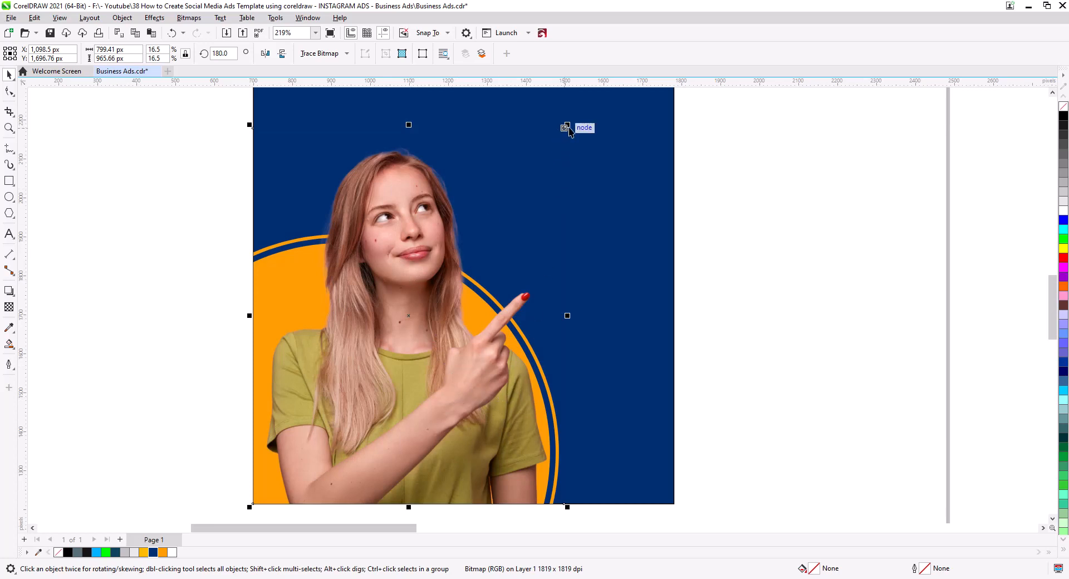
{"action": "left_click_drag", "start_coordinate": [573, 122], "coordinate": [584, 111]}
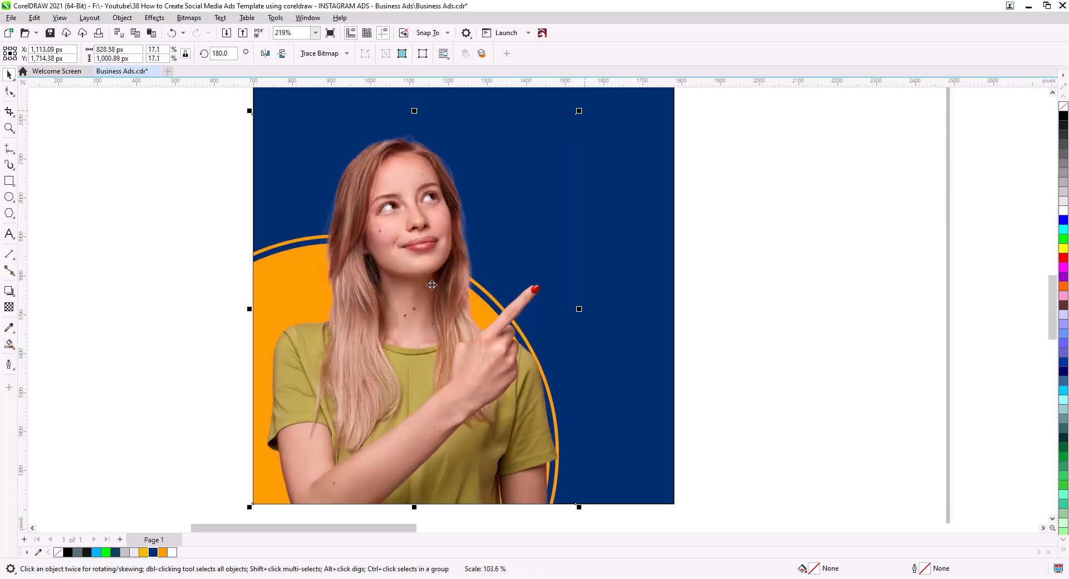
Step: Add a black drop shadow toward the upper left of the woman's photo, with opacity 83 and feathering 8
{"action": "left_click", "coordinate": [9, 290]}
{"action": "left_click_drag", "start_coordinate": [414, 309], "coordinate": [249, 165]}
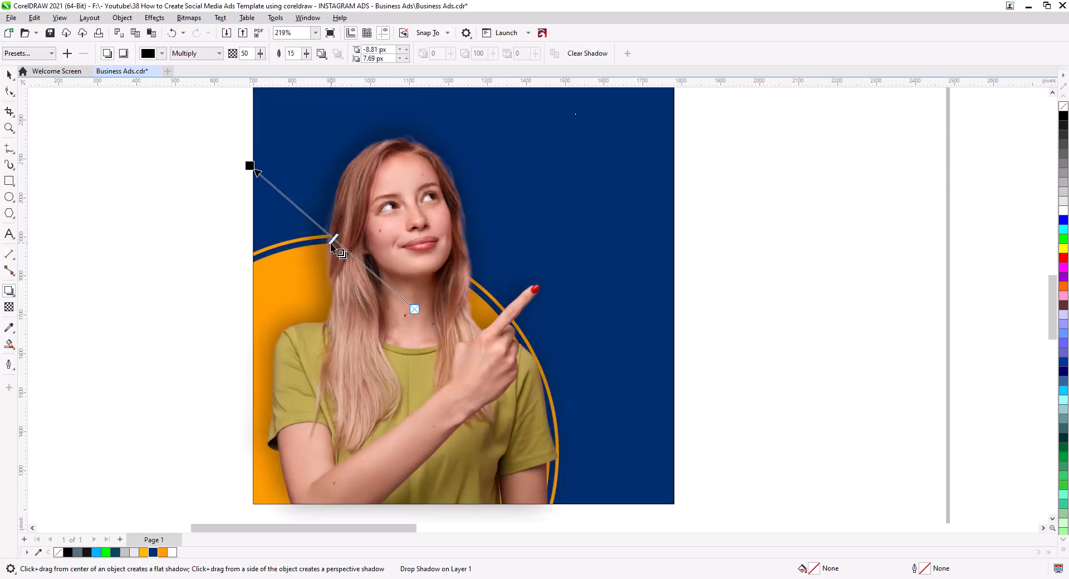
{"action": "left_click_drag", "start_coordinate": [331, 243], "coordinate": [279, 192]}
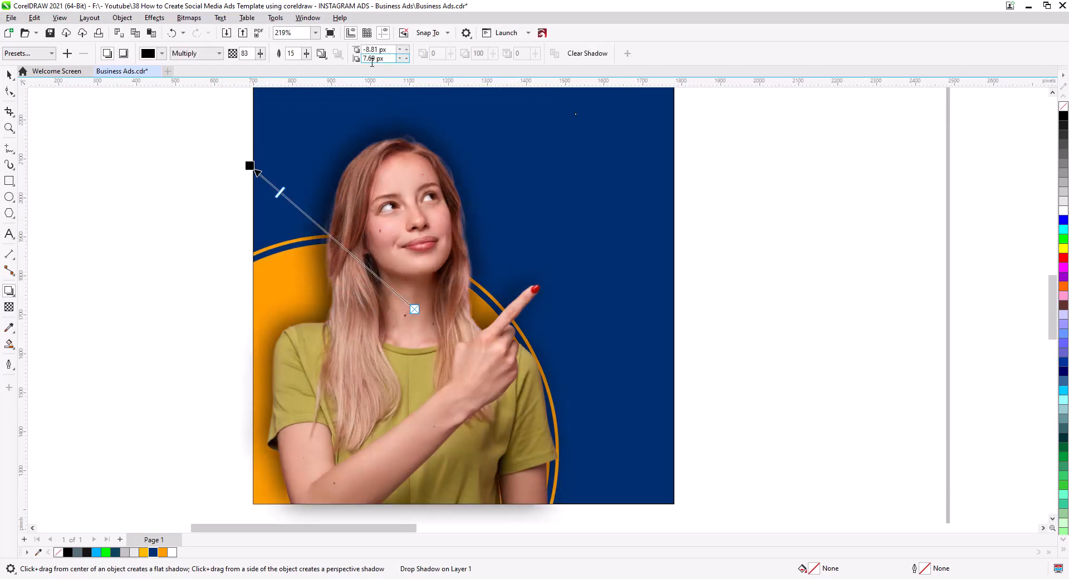
{"action": "left_click", "coordinate": [294, 54]}
{"action": "type", "text": "8"}
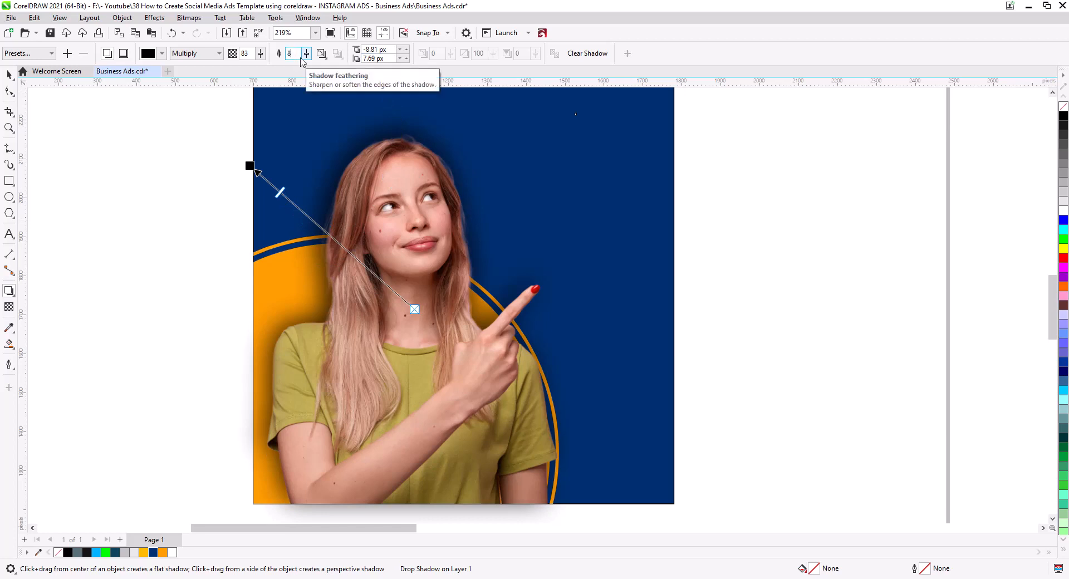
{"action": "key", "text": "Return"}
Step: Reduce the photo shadow's opacity to 58 and shift its offset to about -15.96 px horizontally and 4.72 px vertically
{"action": "left_click_drag", "start_coordinate": [279, 192], "coordinate": [290, 206]}
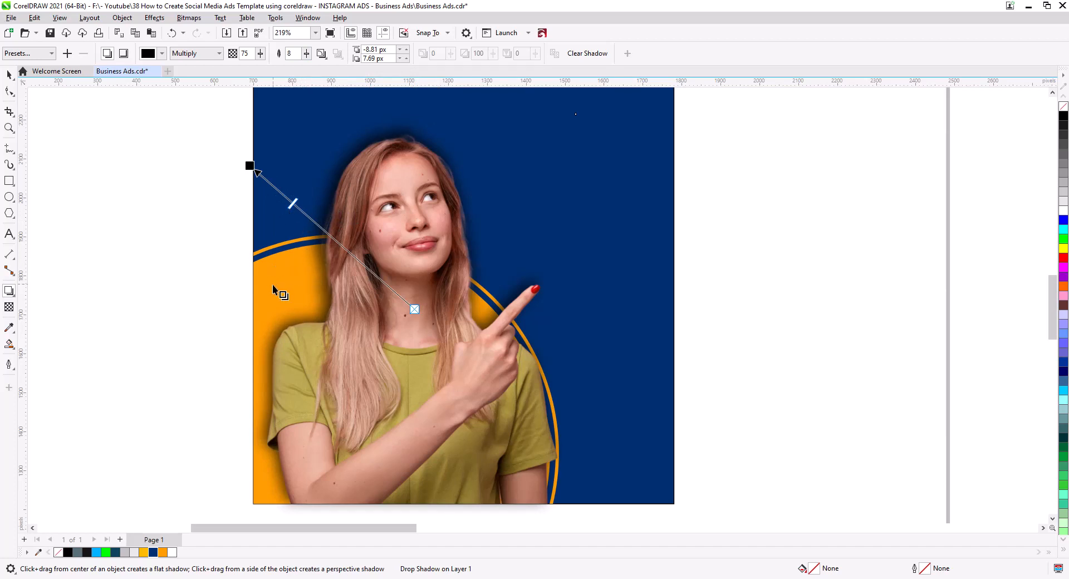
{"action": "left_click_drag", "start_coordinate": [248, 168], "coordinate": [247, 260]}
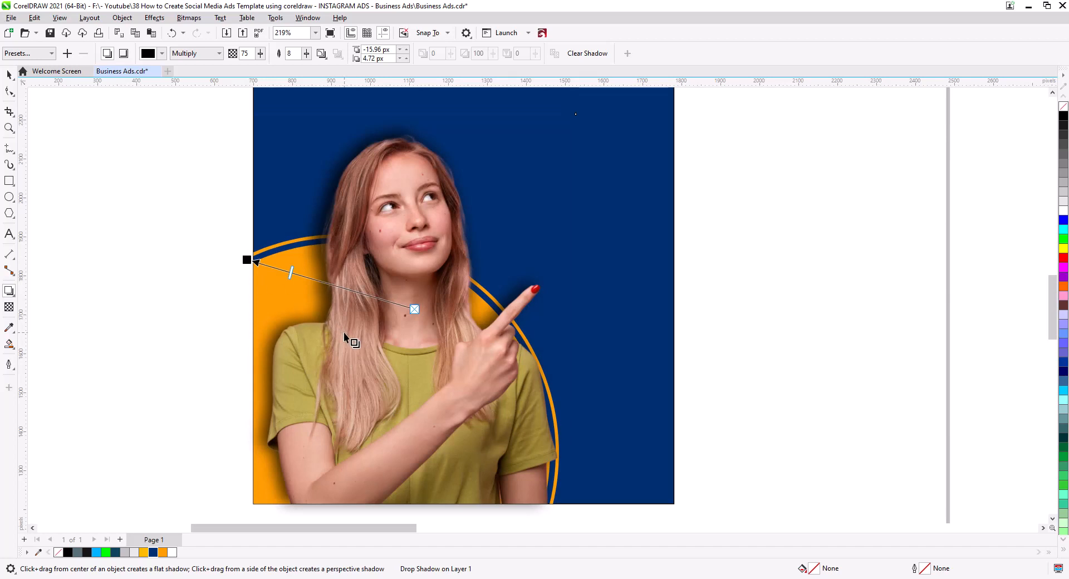
{"action": "left_click_drag", "start_coordinate": [294, 281], "coordinate": [322, 283]}
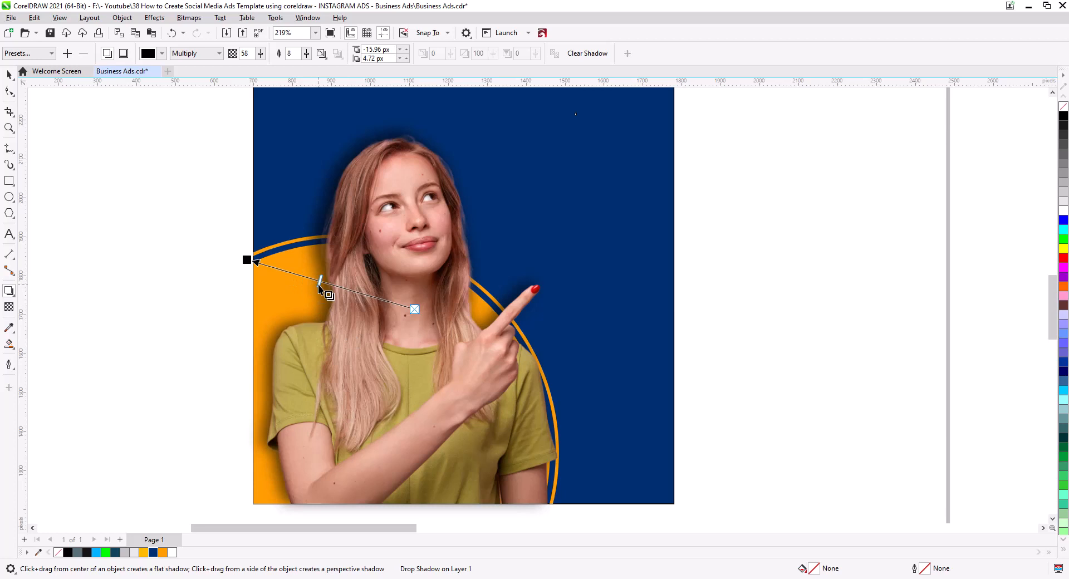
{"action": "left_click", "coordinate": [9, 74]}
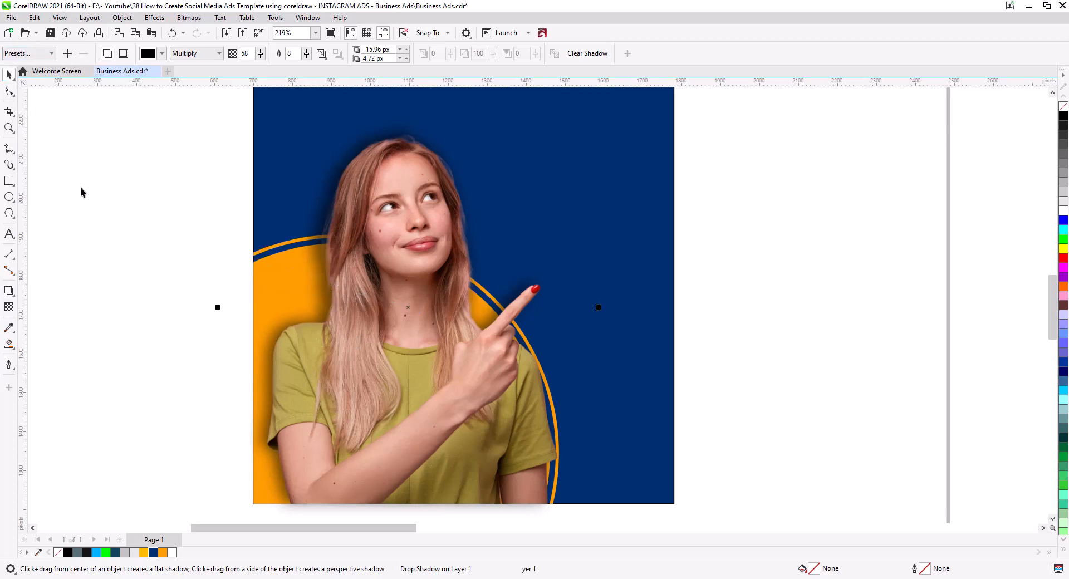
{"action": "left_click", "coordinate": [210, 309]}
{"action": "left_click", "coordinate": [256, 257]}
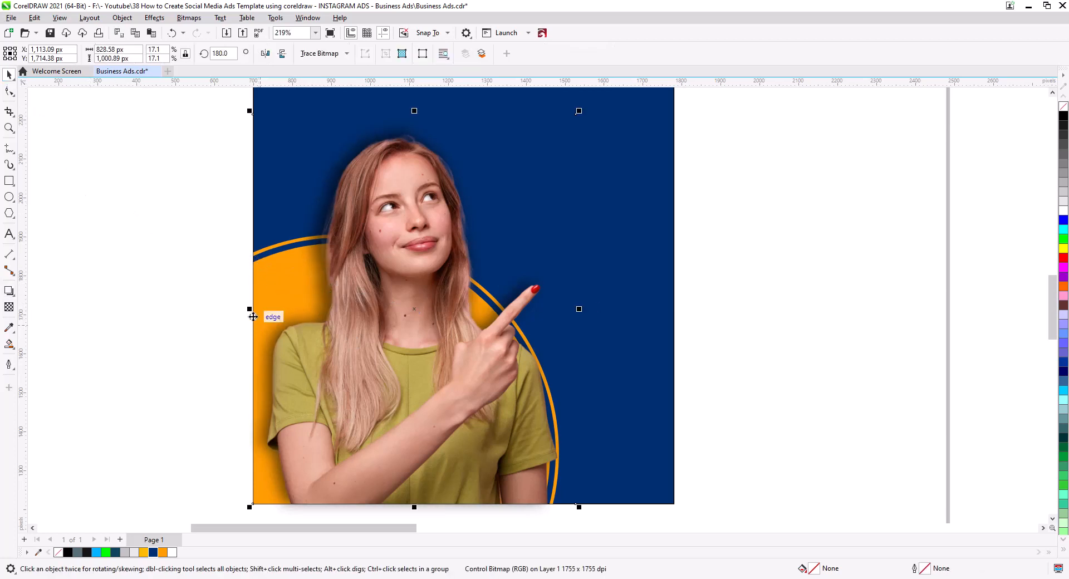
{"action": "left_click", "coordinate": [699, 389]}
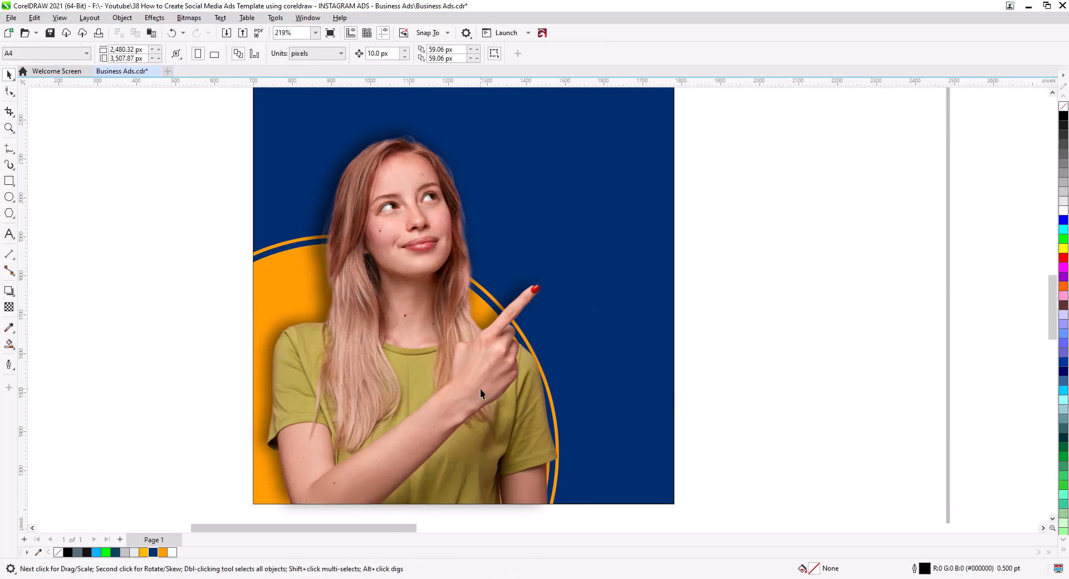
Step: Move the woman's photo off the square and recolor the orange circle and ring to Deep Yellow (#FFCC00)
{"action": "left_click_drag", "start_coordinate": [485, 398], "coordinate": [129, 409]}
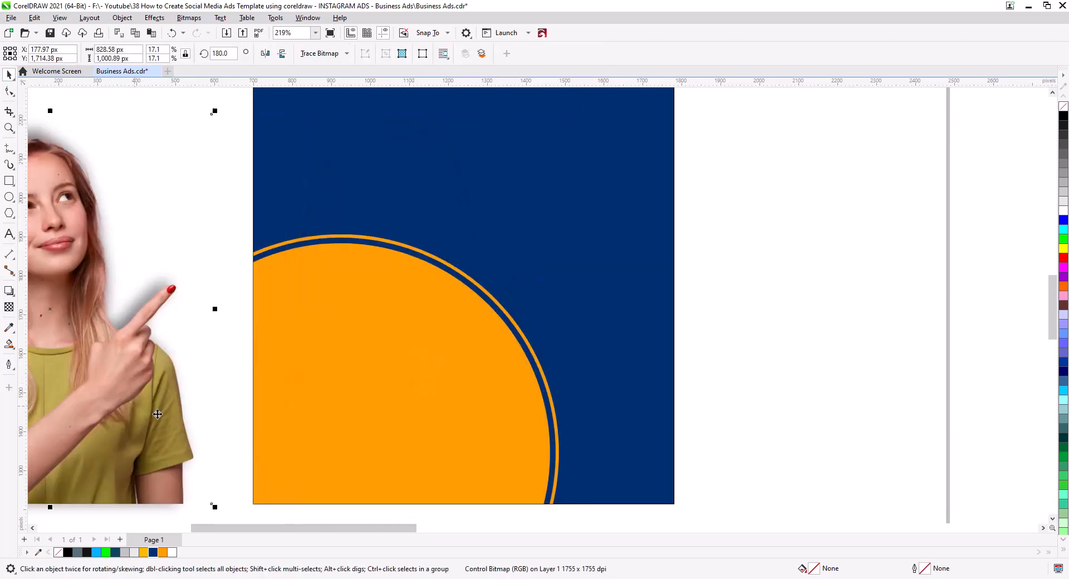
{"action": "left_click", "coordinate": [382, 353]}
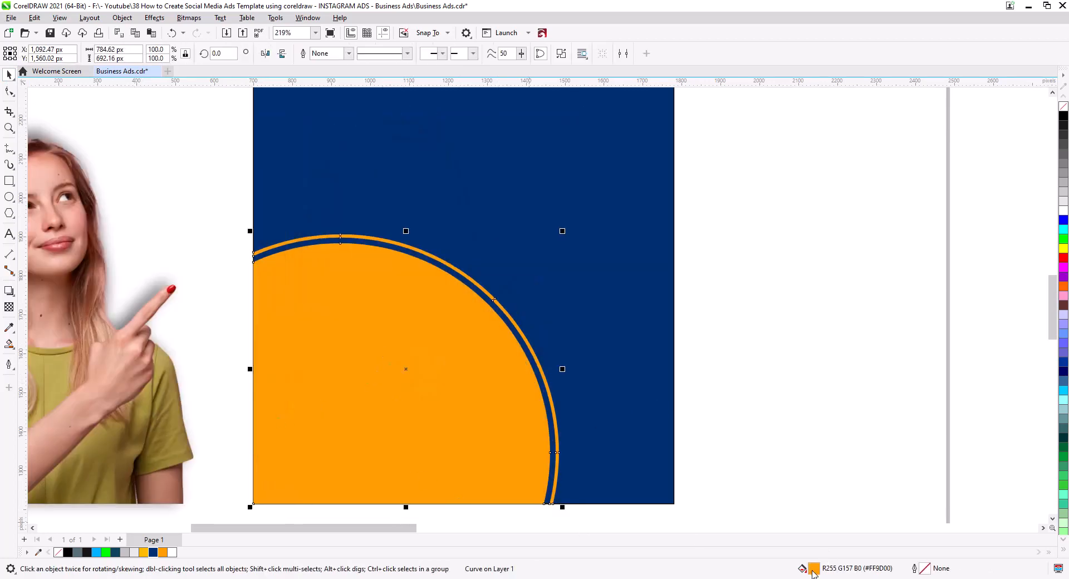
{"action": "key", "text": "shift+F11"}
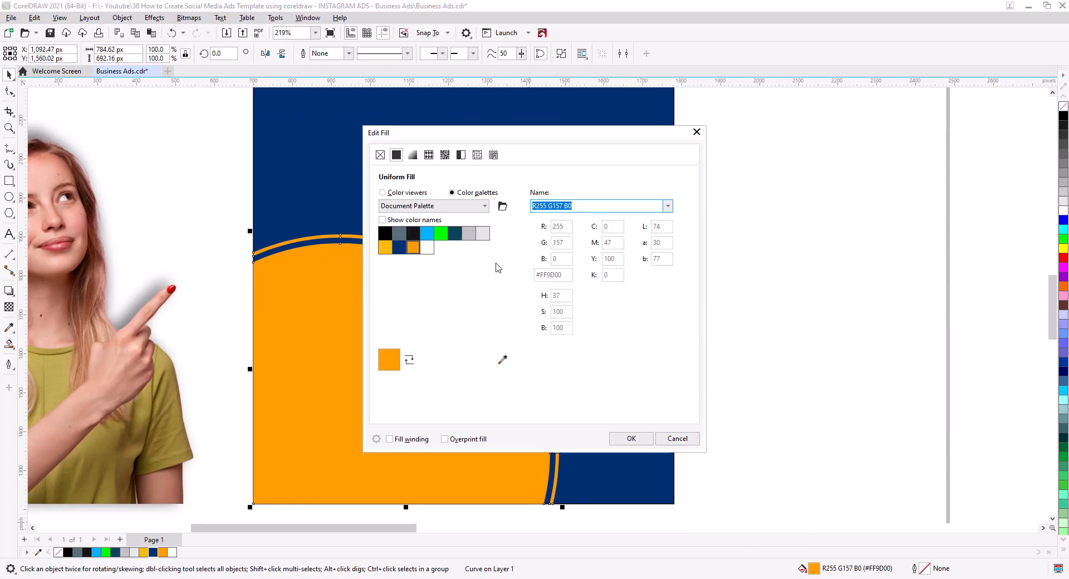
{"action": "left_click", "coordinate": [383, 192]}
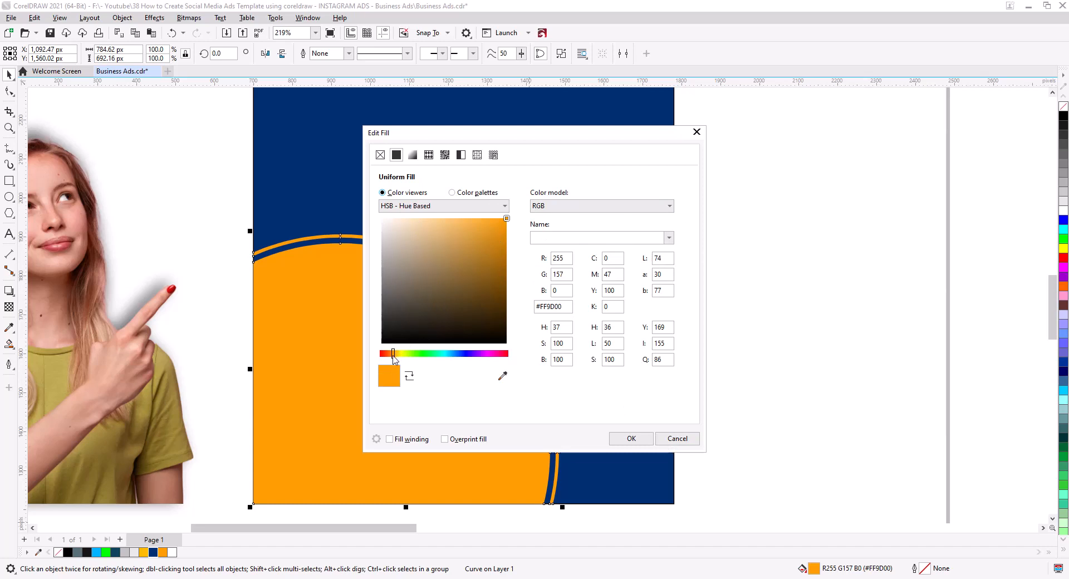
{"action": "left_click_drag", "start_coordinate": [393, 356], "coordinate": [399, 361]}
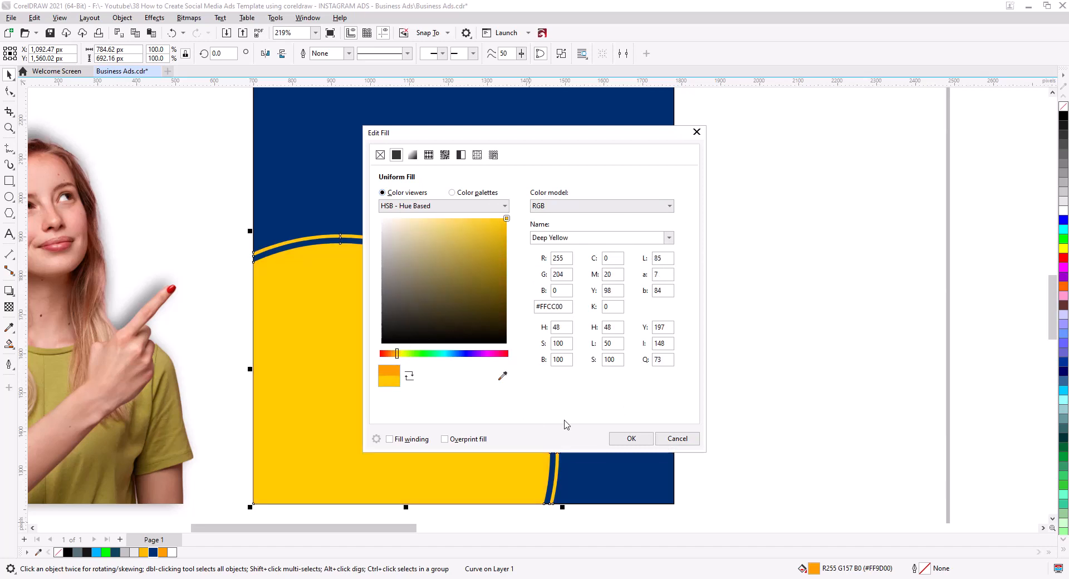
{"action": "left_click", "coordinate": [622, 438]}
Step: Move the woman's photo back over the yellow circle in the square's lower-left corner
{"action": "left_click", "coordinate": [93, 356]}
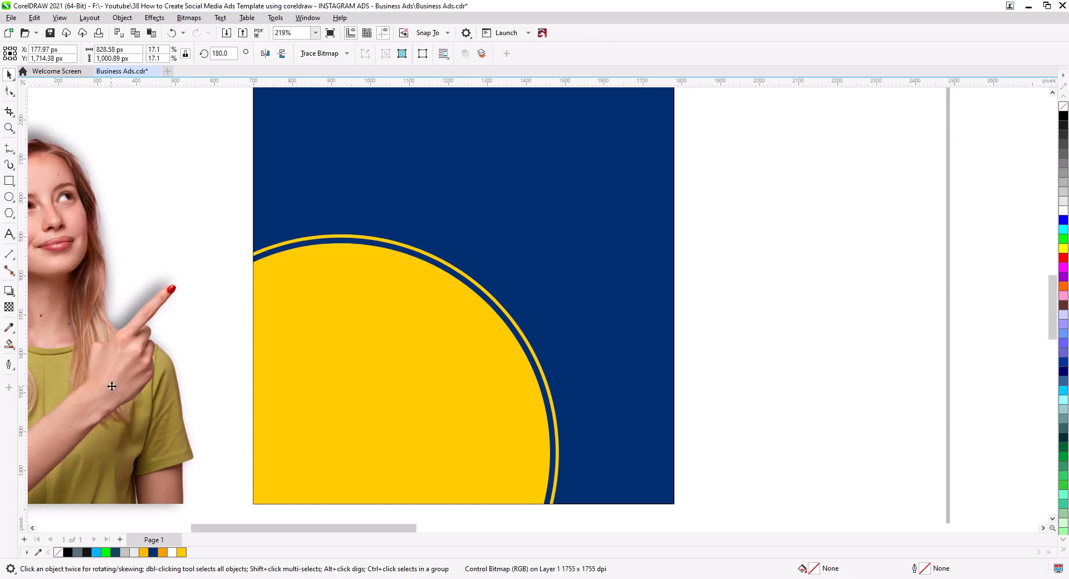
{"action": "left_click_drag", "start_coordinate": [410, 396], "coordinate": [475, 400]}
{"action": "left_click", "coordinate": [663, 338], "text": "shift"}
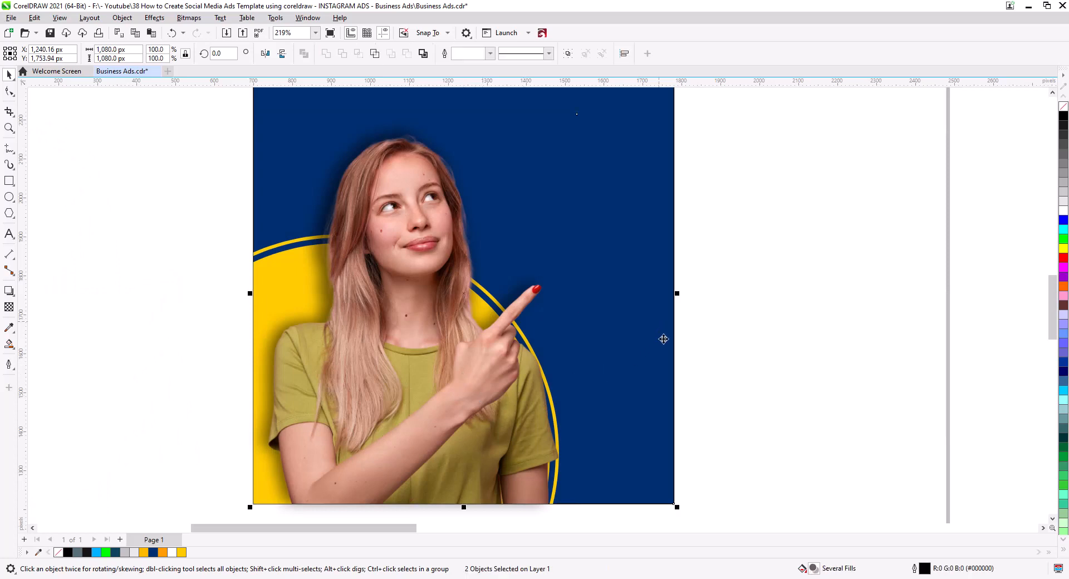
{"action": "left_click", "coordinate": [800, 399]}
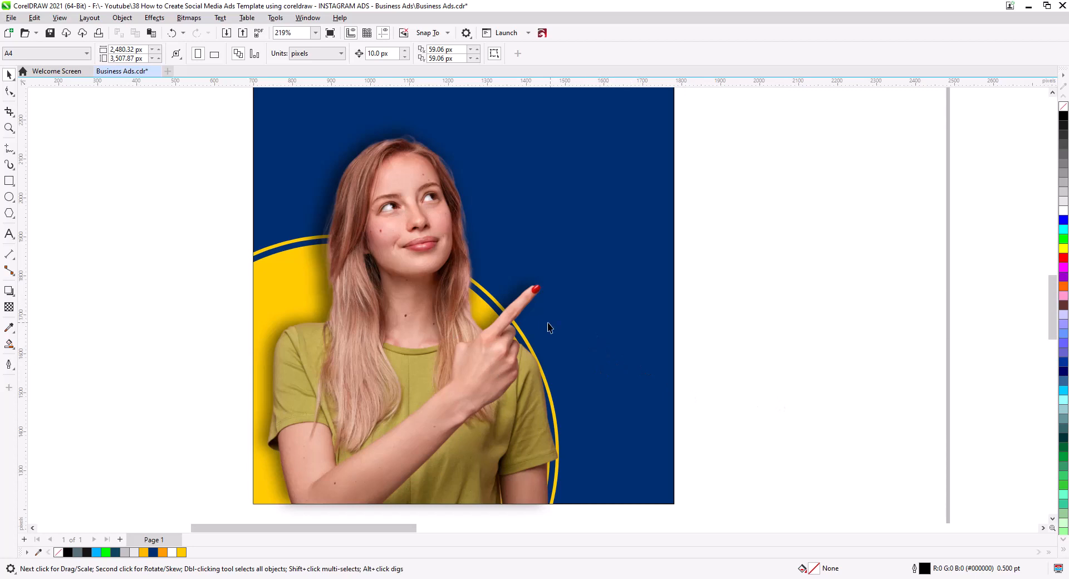
Step: Select all the webinar text and logo objects beside the page and move them together next to the square
{"action": "scroll", "coordinate": [548, 328], "scroll_direction": "down", "scroll_amount": 4}
{"action": "left_click_drag", "start_coordinate": [519, 356], "coordinate": [667, 354]}
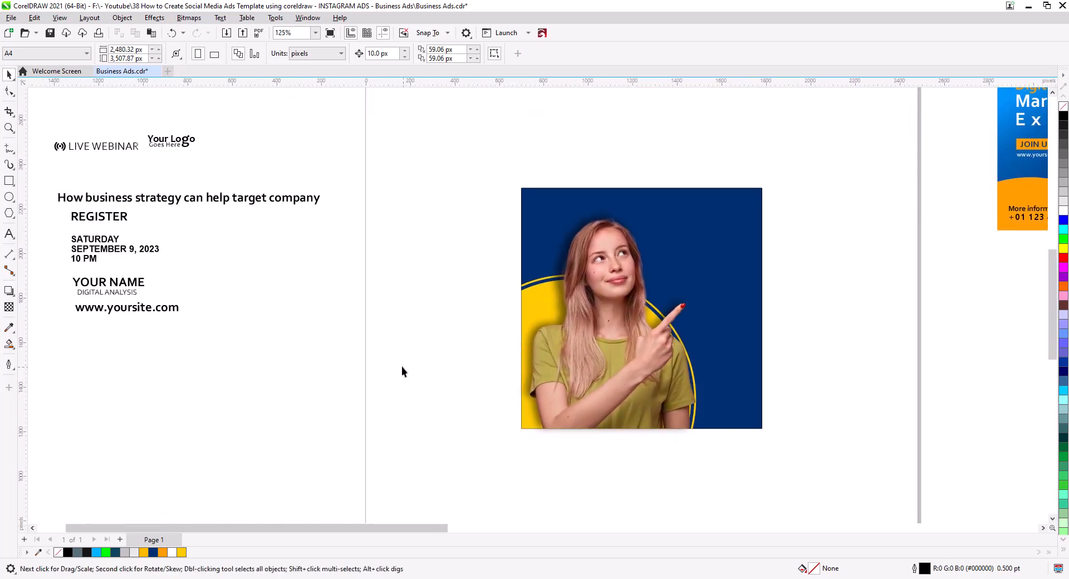
{"action": "left_click_drag", "start_coordinate": [142, 210], "coordinate": [58, 95]}
{"action": "left_click_drag", "start_coordinate": [152, 152], "coordinate": [396, 220]}
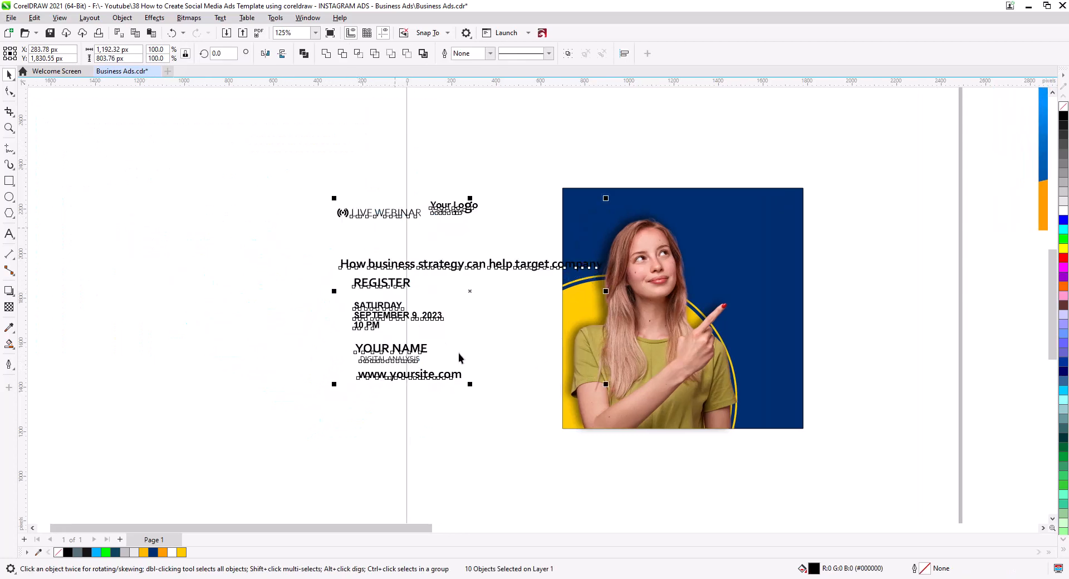
{"action": "left_click_drag", "start_coordinate": [527, 373], "coordinate": [282, 386]}
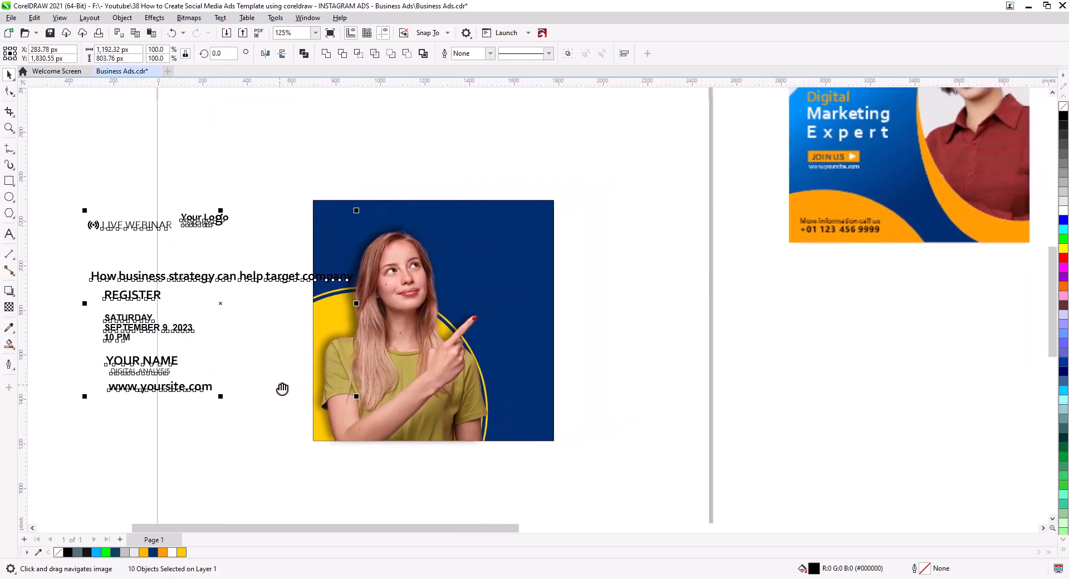
{"action": "scroll", "coordinate": [532, 453], "scroll_direction": "up", "scroll_amount": 3}
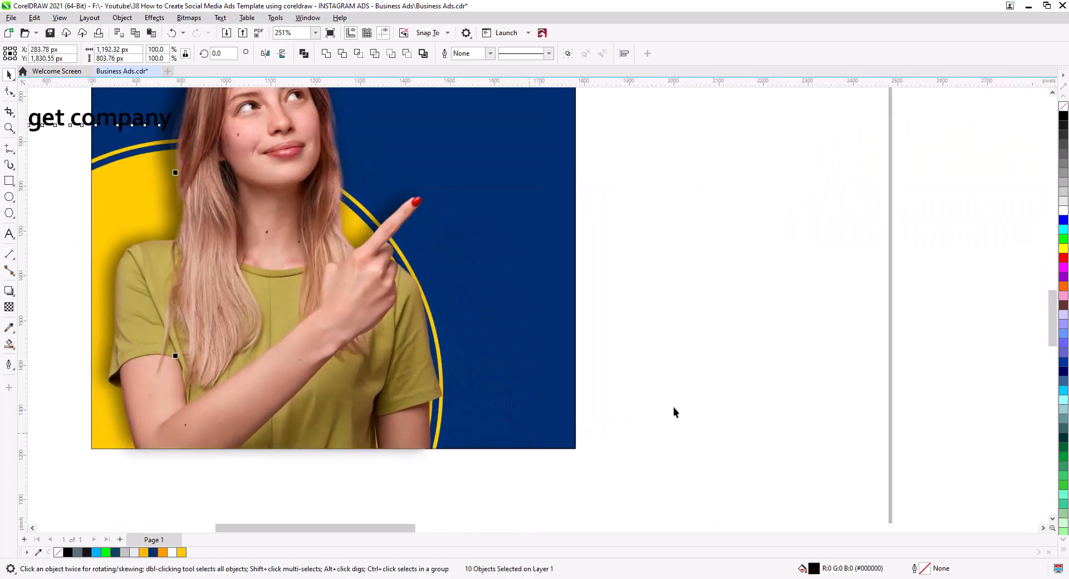
{"action": "left_click", "coordinate": [672, 410]}
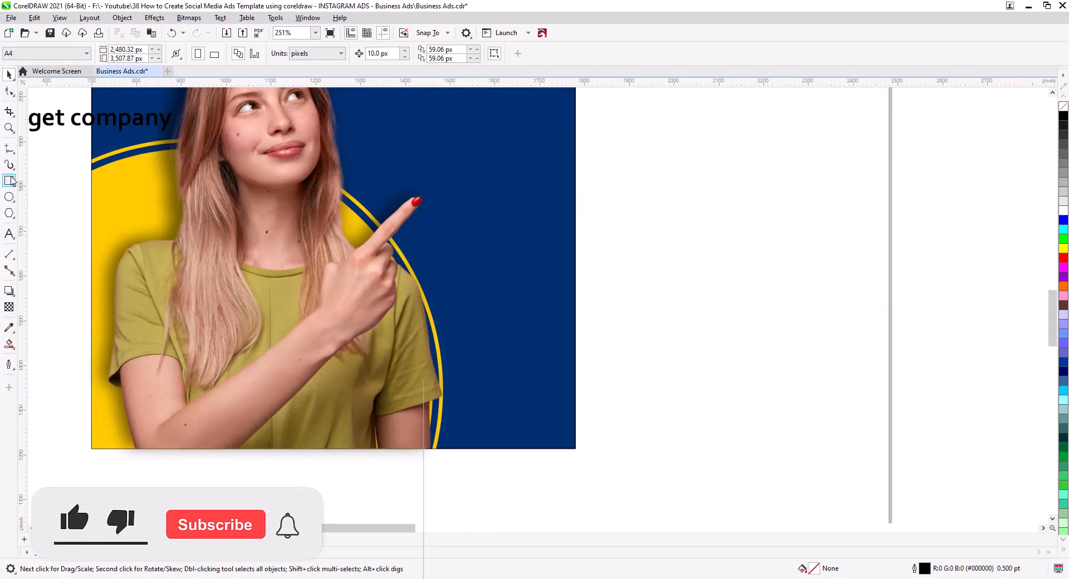
Step: Draw a rectangle about 455 × 157 px from the blue square's right edge, across its lower part
{"action": "left_click", "coordinate": [10, 181]}
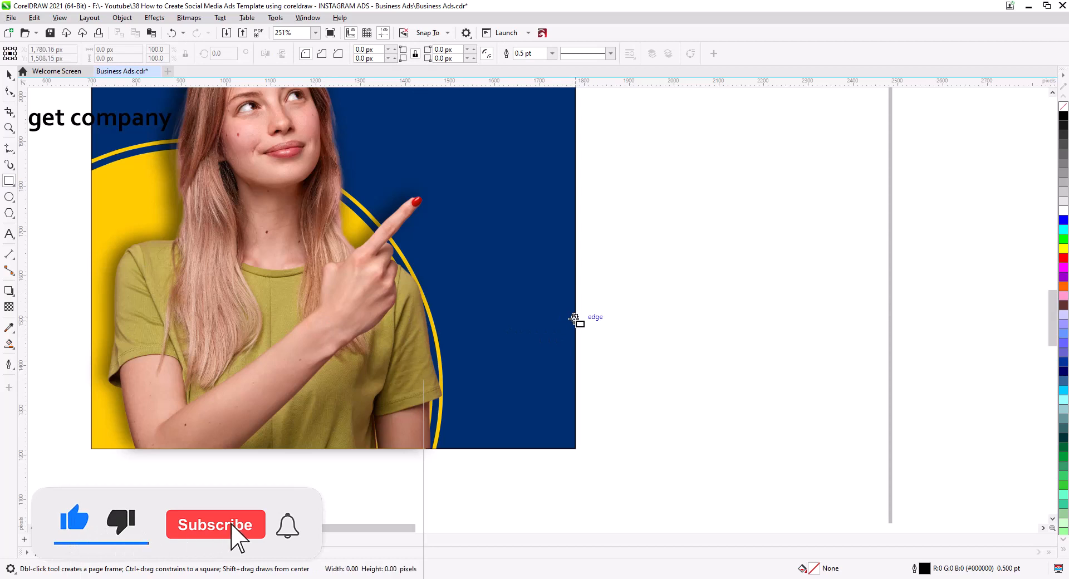
{"action": "left_click_drag", "start_coordinate": [574, 317], "coordinate": [370, 386]}
{"action": "left_click", "coordinate": [8, 76]}
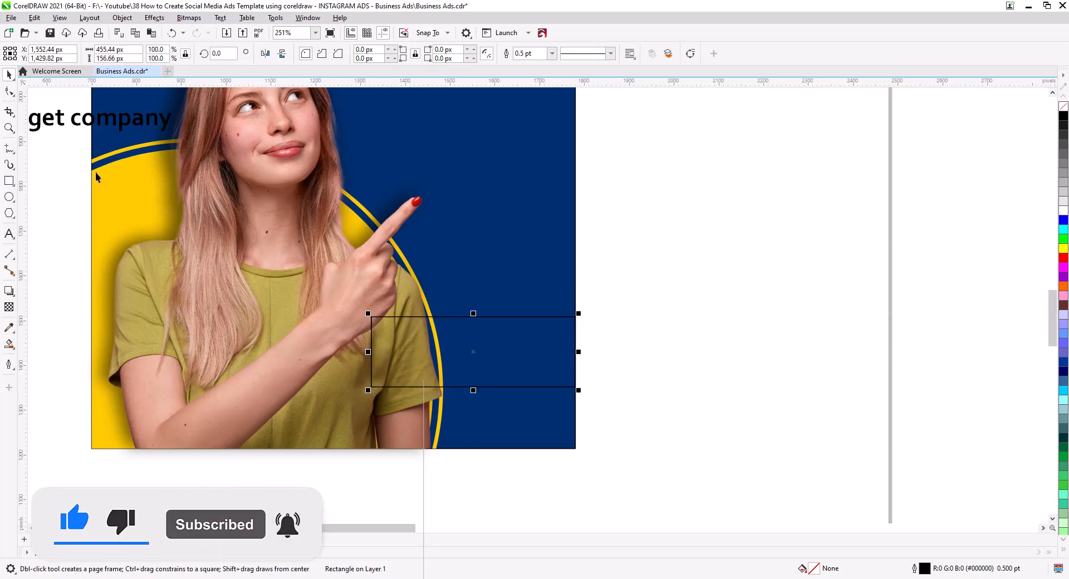
Step: Send the rectangle and the blue square to the back of the layer with the rectangle above the square, and fill the rectangle white
{"action": "right_click", "coordinate": [526, 318]}
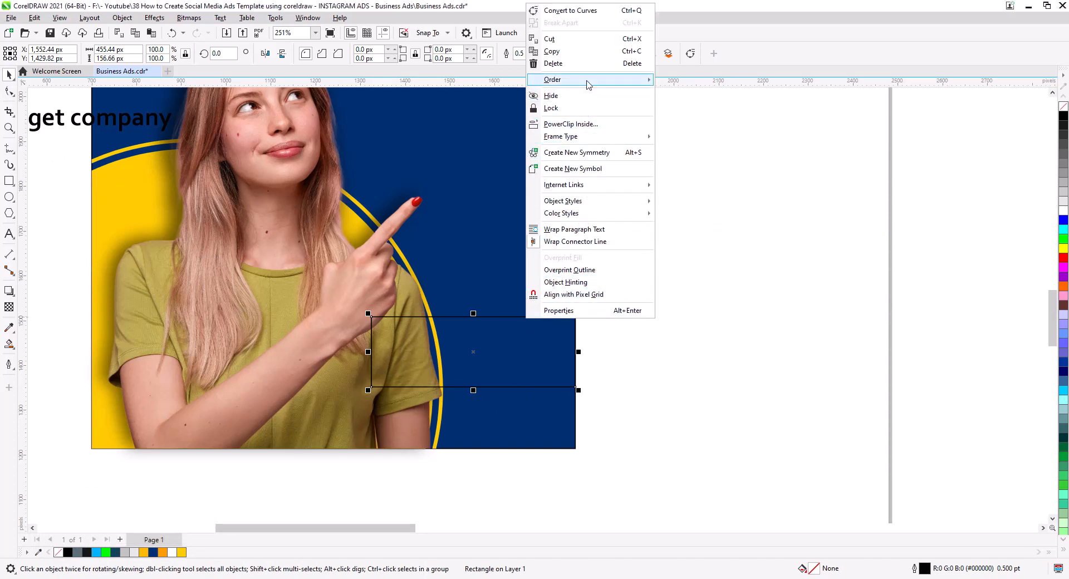
{"action": "mouse_move", "coordinate": [590, 84]}
{"action": "left_click", "coordinate": [696, 122]}
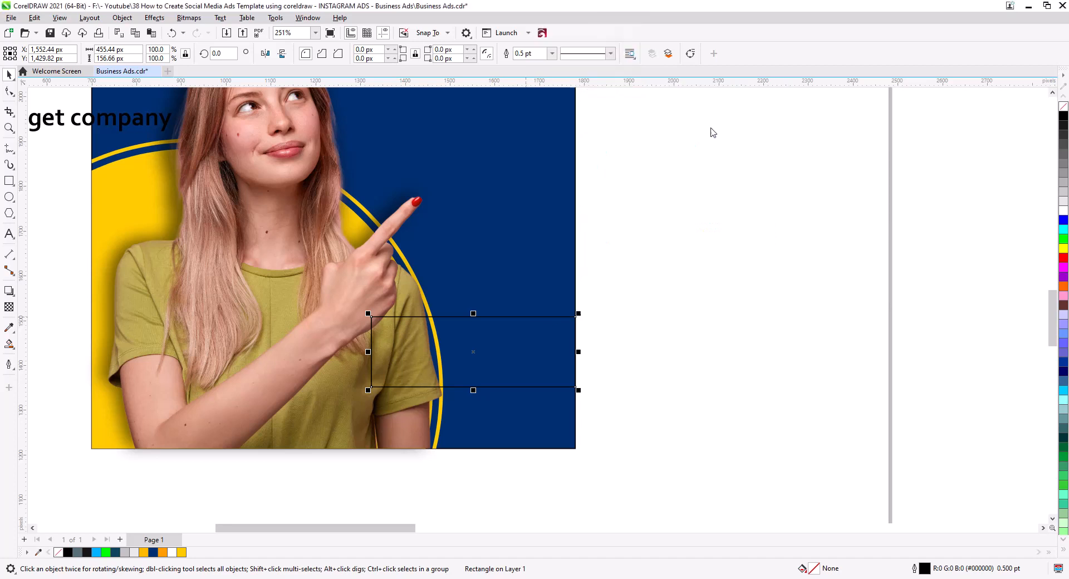
{"action": "left_click", "coordinate": [697, 241]}
{"action": "right_click", "coordinate": [559, 164]}
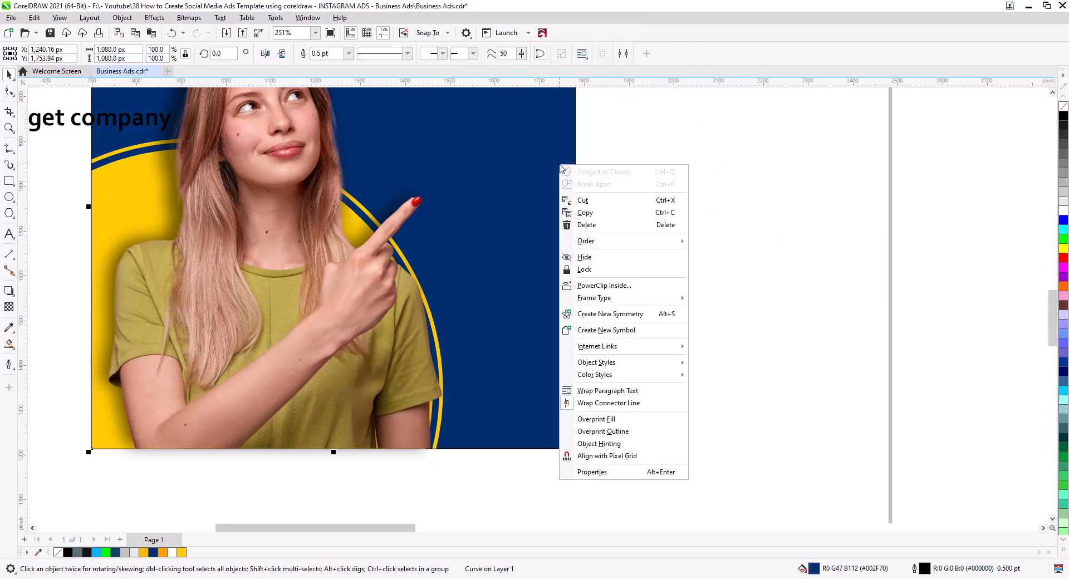
{"action": "mouse_move", "coordinate": [590, 241]}
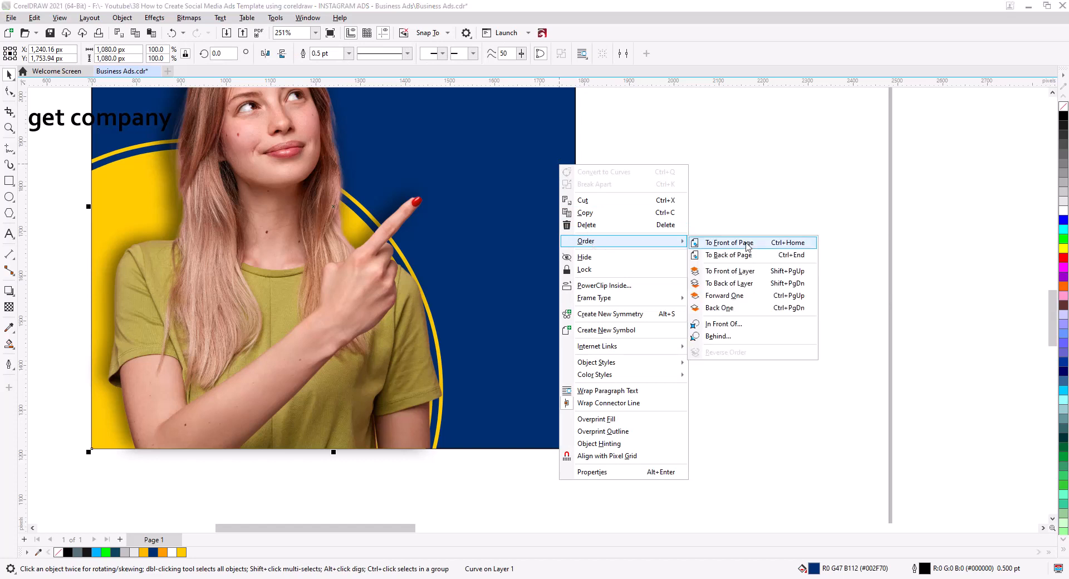
{"action": "left_click", "coordinate": [741, 272]}
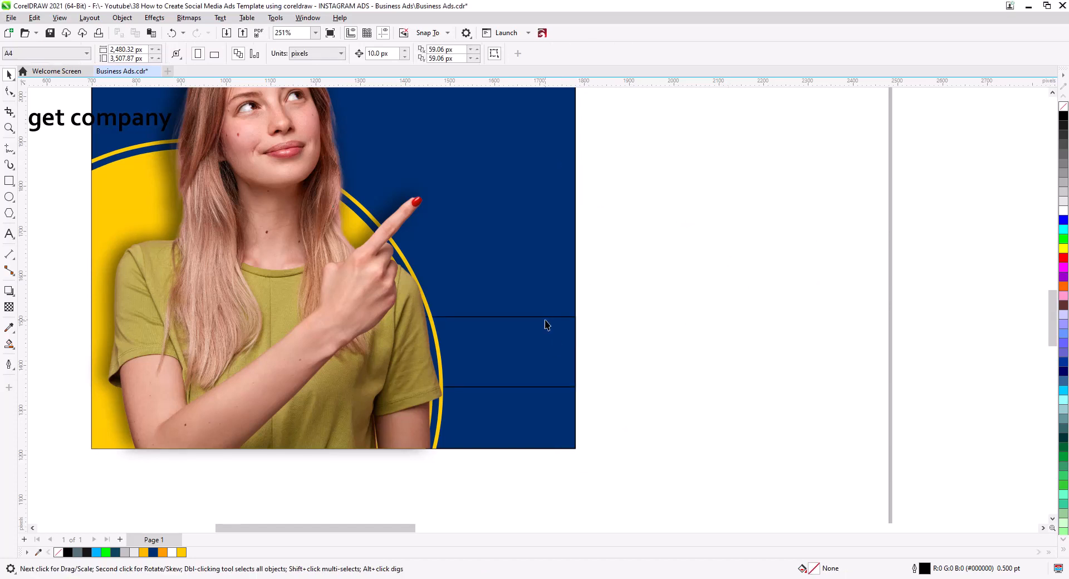
{"action": "left_click", "coordinate": [1063, 211]}
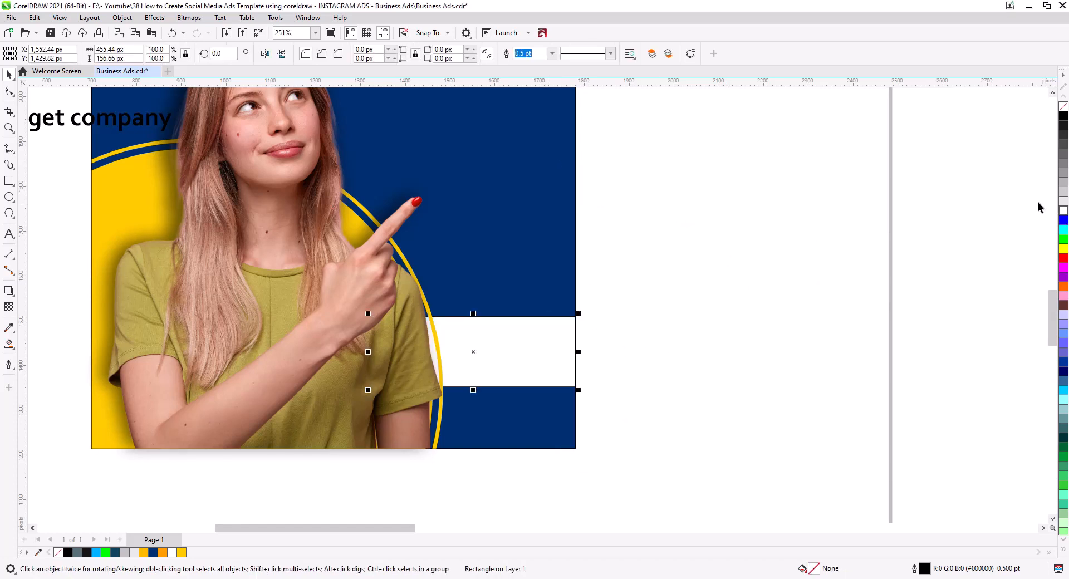
{"action": "left_click", "coordinate": [728, 347]}
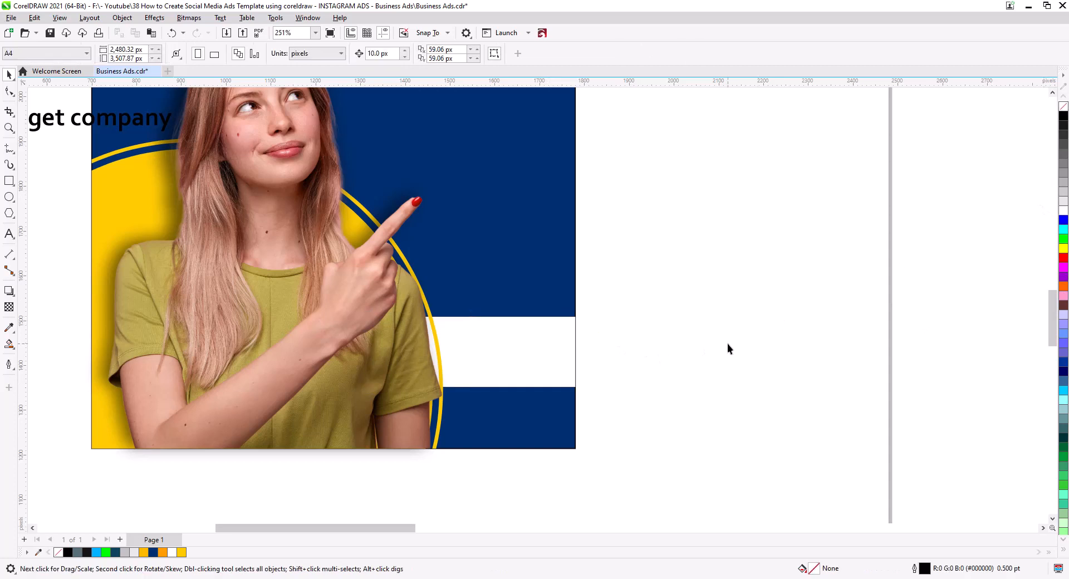
Step: Select the woman's photo, circle and ring together and scale them down to about 881 × 1,039 px
{"action": "scroll", "coordinate": [675, 377], "scroll_direction": "down", "scroll_amount": 3}
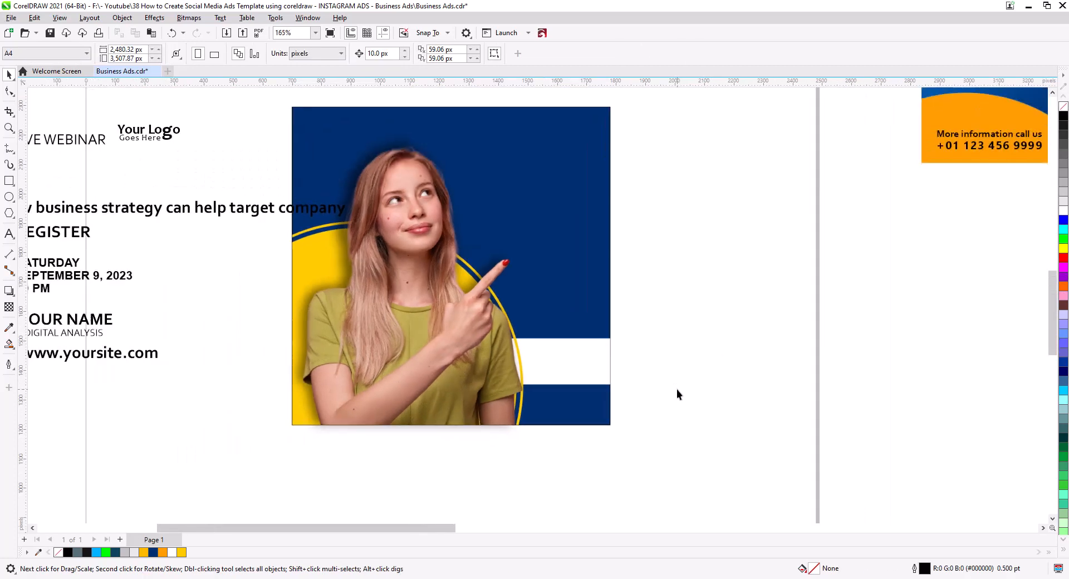
{"action": "left_click_drag", "start_coordinate": [310, 122], "coordinate": [592, 454]}
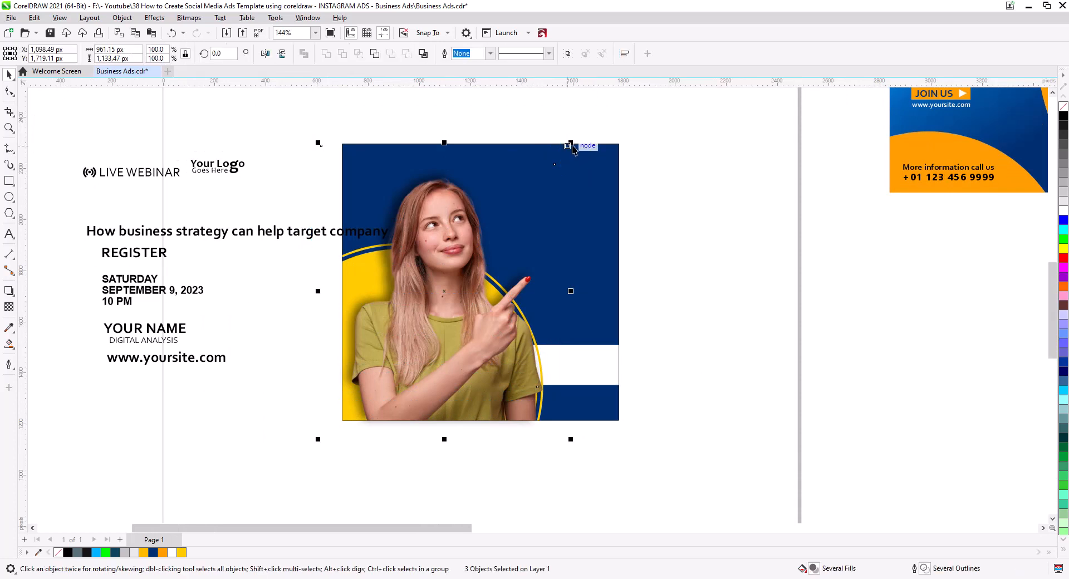
{"action": "left_click_drag", "start_coordinate": [572, 149], "coordinate": [550, 165]}
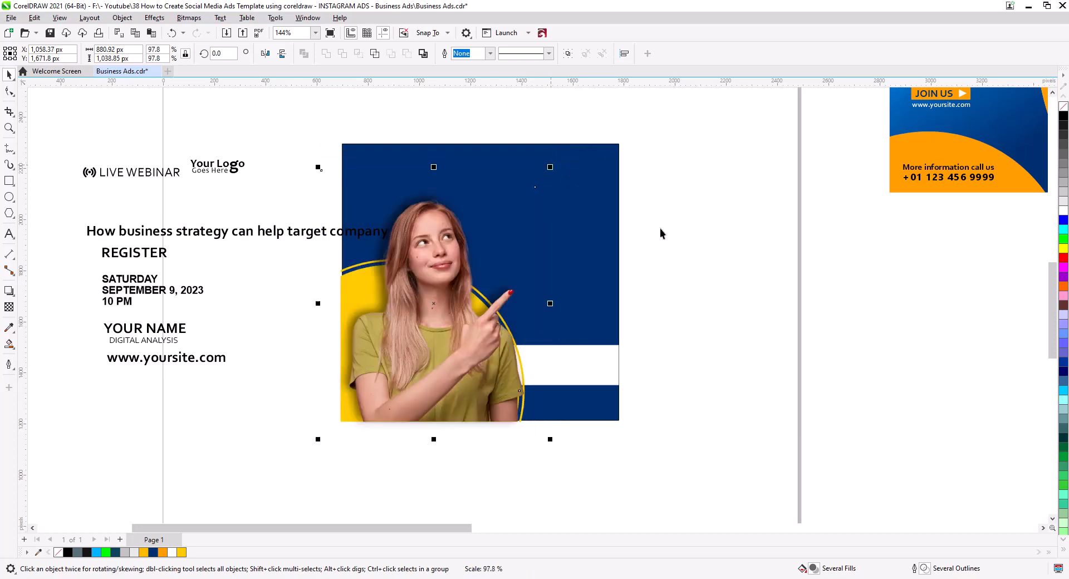
Step: Enlarge only the woman's photo up and outward to about 809 × 977 px, keeping its lower-right corner in place
{"action": "left_click", "coordinate": [435, 273]}
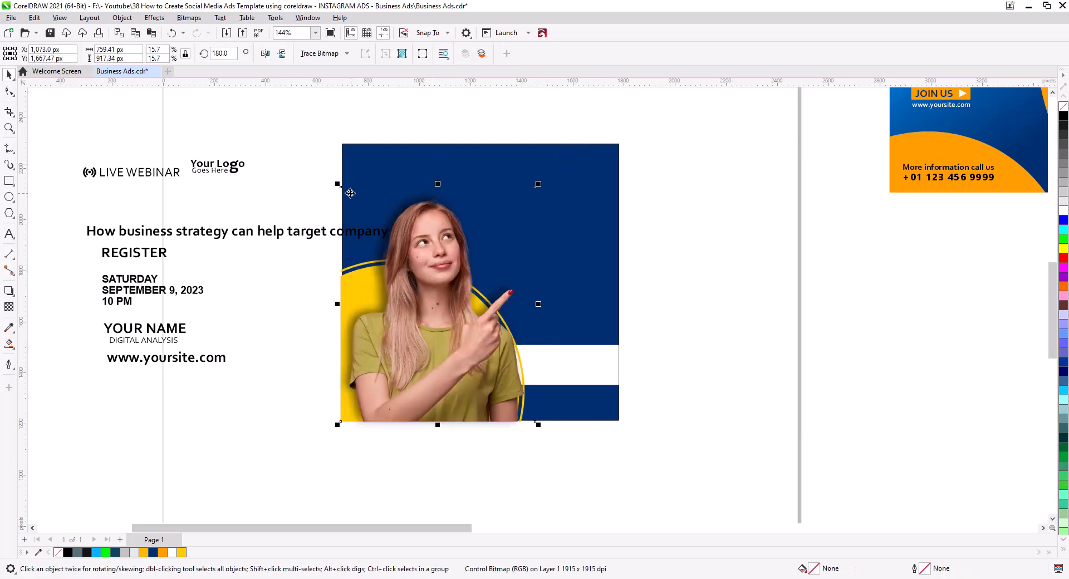
{"action": "left_click_drag", "start_coordinate": [338, 184], "coordinate": [325, 168]}
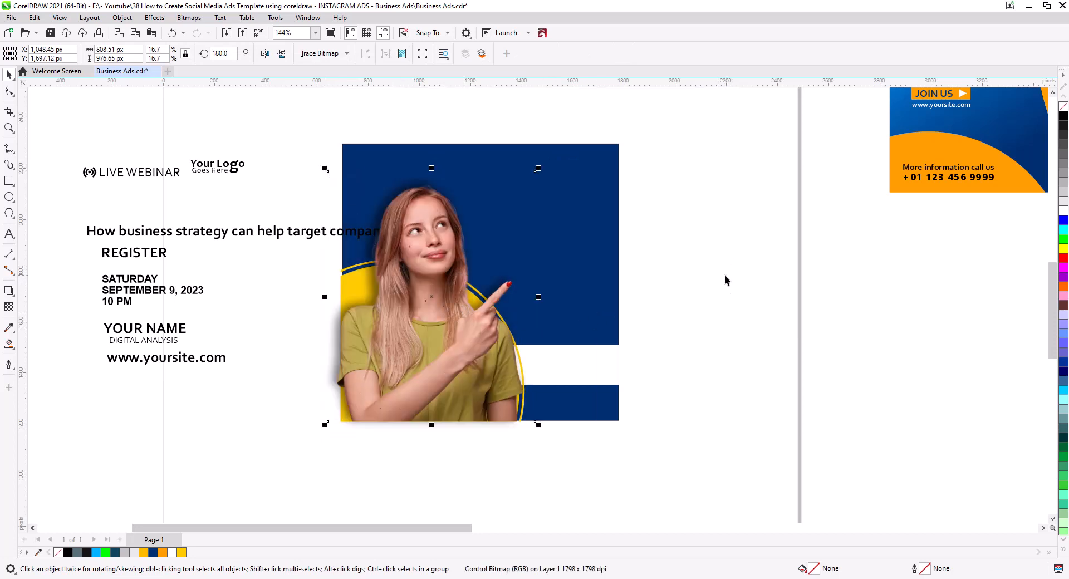
{"action": "left_click", "coordinate": [668, 359]}
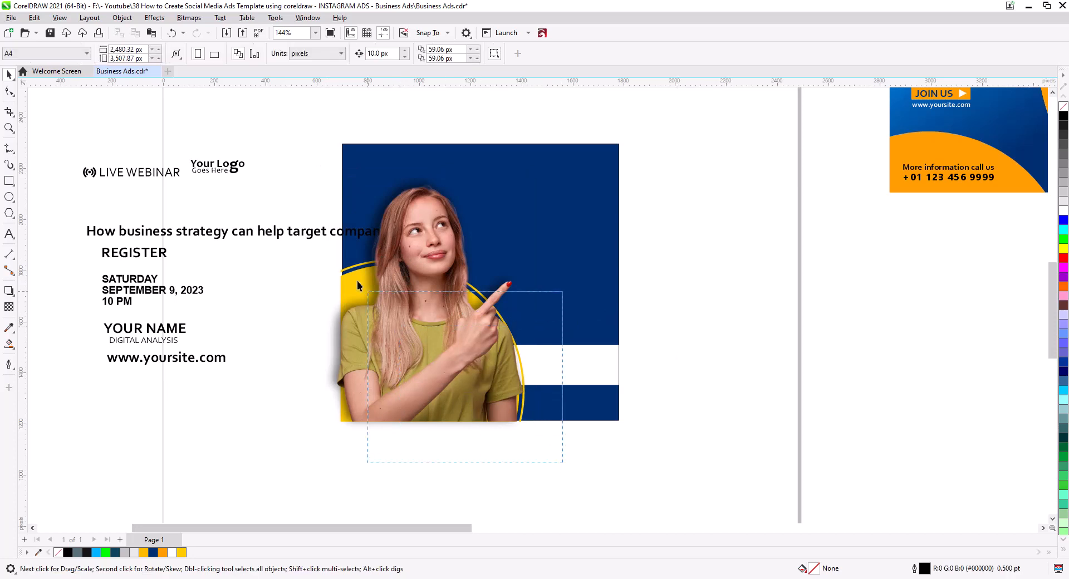
Step: PowerClip the photo, circle, ring and white rectangle inside the dark blue square
{"action": "left_click_drag", "start_coordinate": [356, 280], "coordinate": [268, 133]}
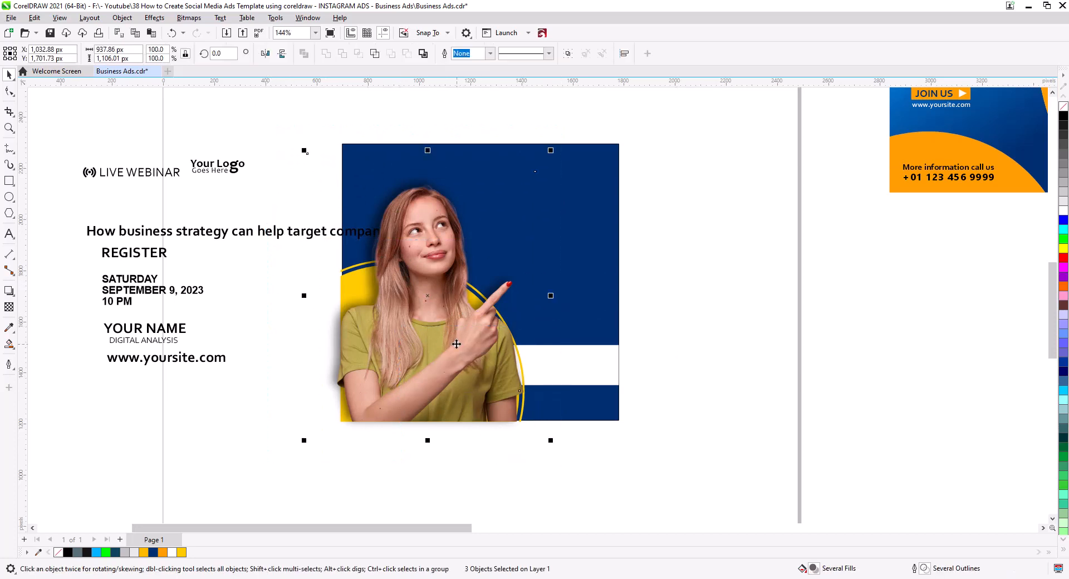
{"action": "left_click", "coordinate": [595, 379], "text": "shift"}
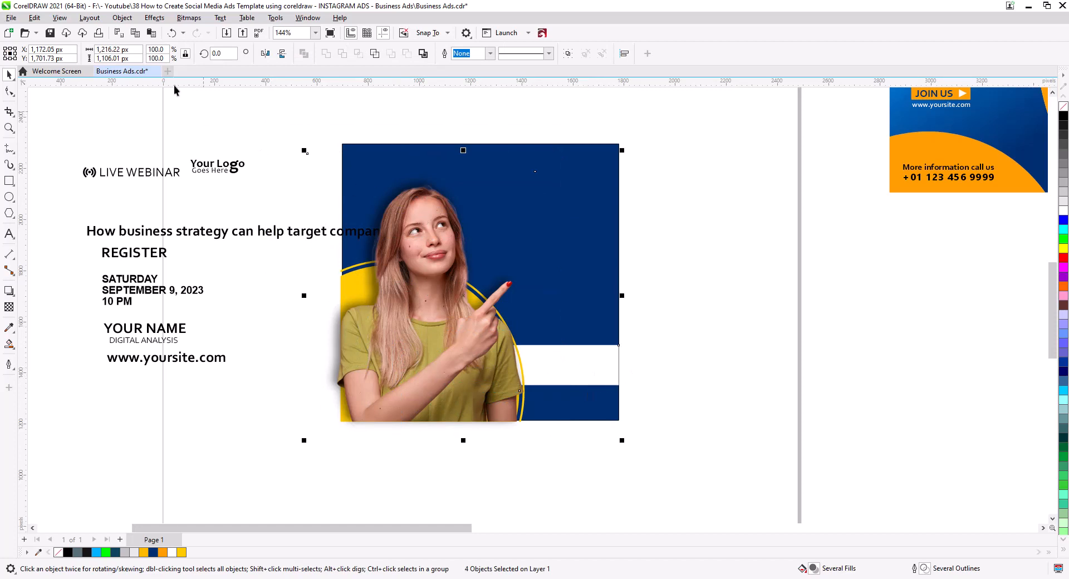
{"action": "left_click", "coordinate": [121, 17]}
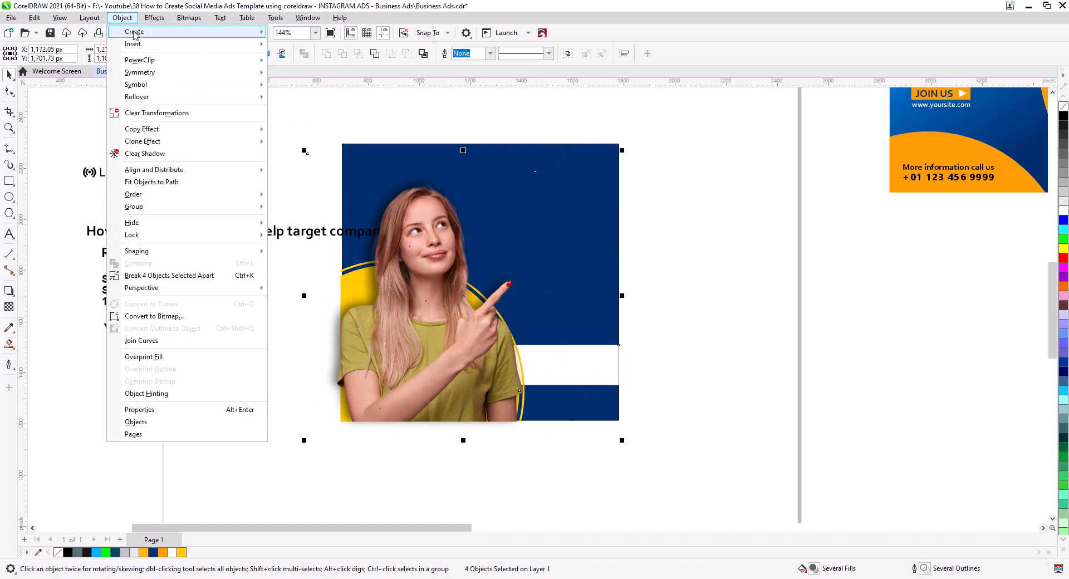
{"action": "mouse_move", "coordinate": [231, 61]}
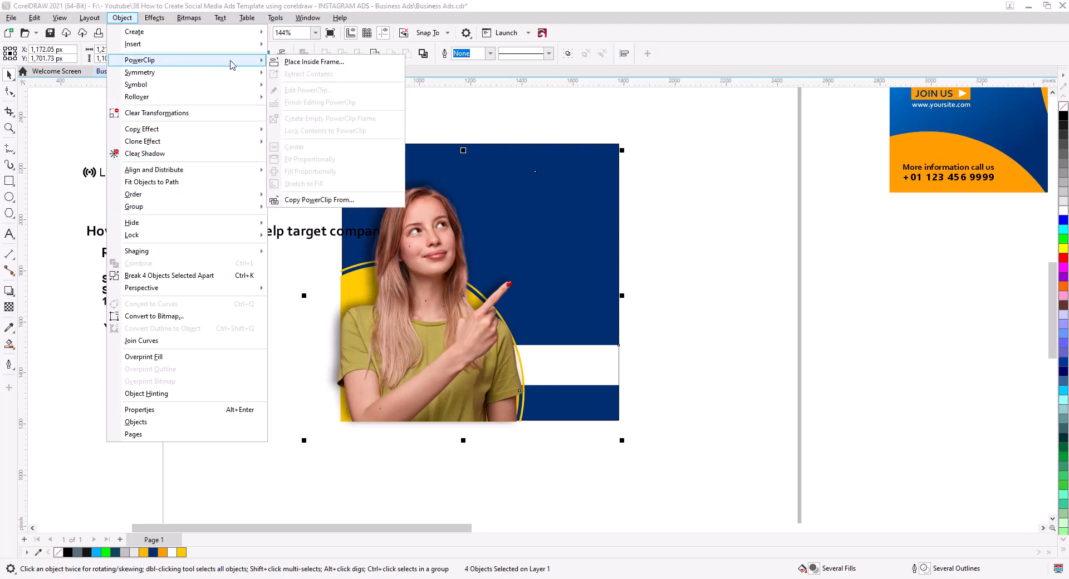
{"action": "left_click", "coordinate": [299, 62]}
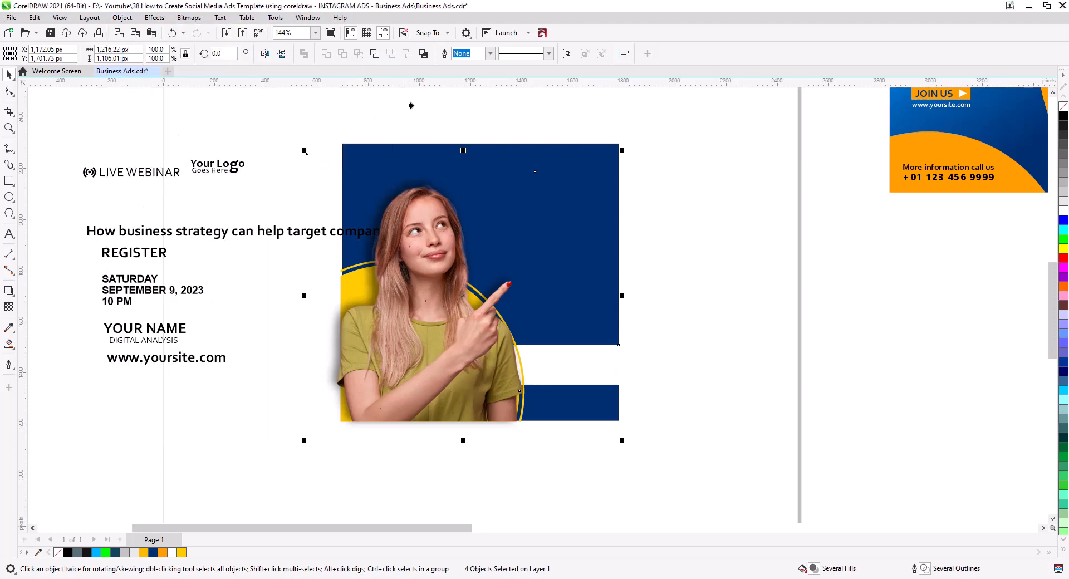
{"action": "left_click", "coordinate": [602, 147]}
{"action": "left_click", "coordinate": [699, 307]}
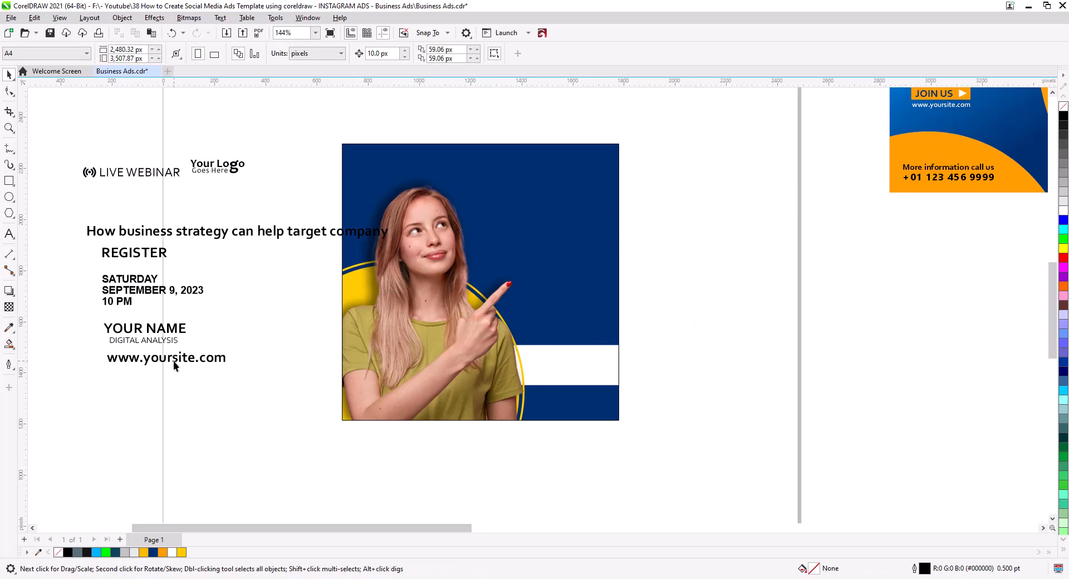
{"action": "left_click_drag", "start_coordinate": [172, 360], "coordinate": [562, 415]}
{"action": "scroll", "coordinate": [566, 418], "scroll_direction": "up", "scroll_amount": 3}
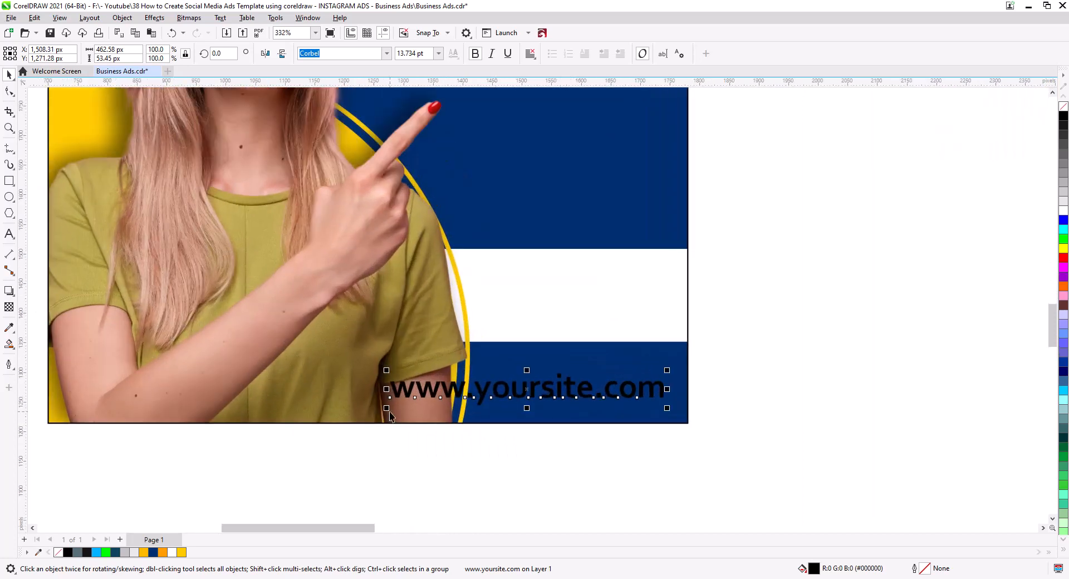
{"action": "left_click_drag", "start_coordinate": [388, 411], "coordinate": [462, 400]}
{"action": "left_click", "coordinate": [1064, 212]}
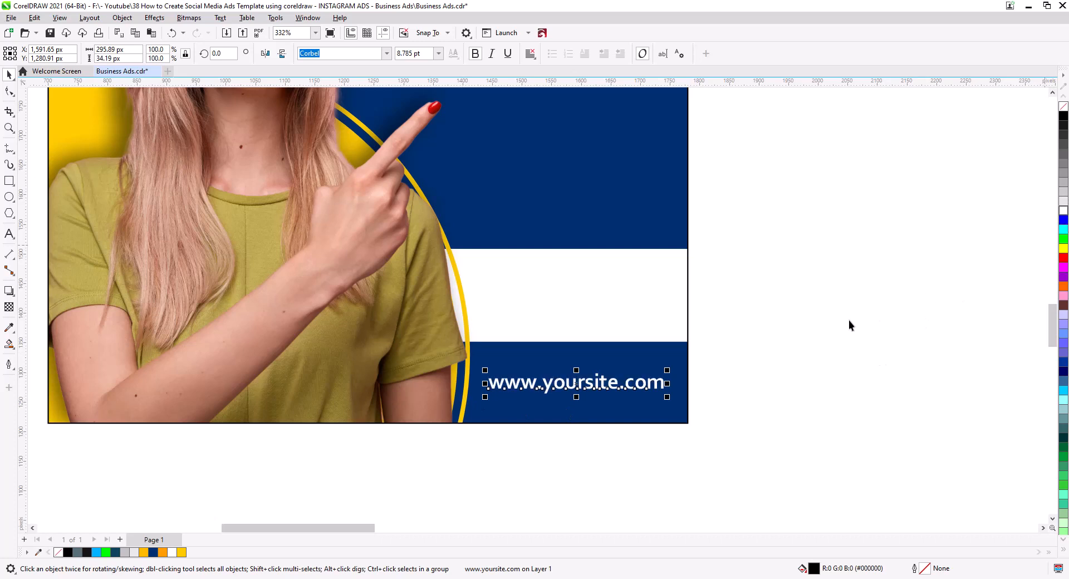
{"action": "left_click", "coordinate": [849, 321]}
{"action": "left_click", "coordinate": [656, 385]}
{"action": "left_click_drag", "start_coordinate": [657, 388], "coordinate": [661, 393]}
{"action": "left_click", "coordinate": [742, 385]}
Step: Move the "YOUR NAME" and "DIGITAL ANALYSIS" texts onto the white bar and recolor them dark blue (#002F70)
{"action": "scroll", "coordinate": [473, 312], "scroll_direction": "down", "scroll_amount": 5}
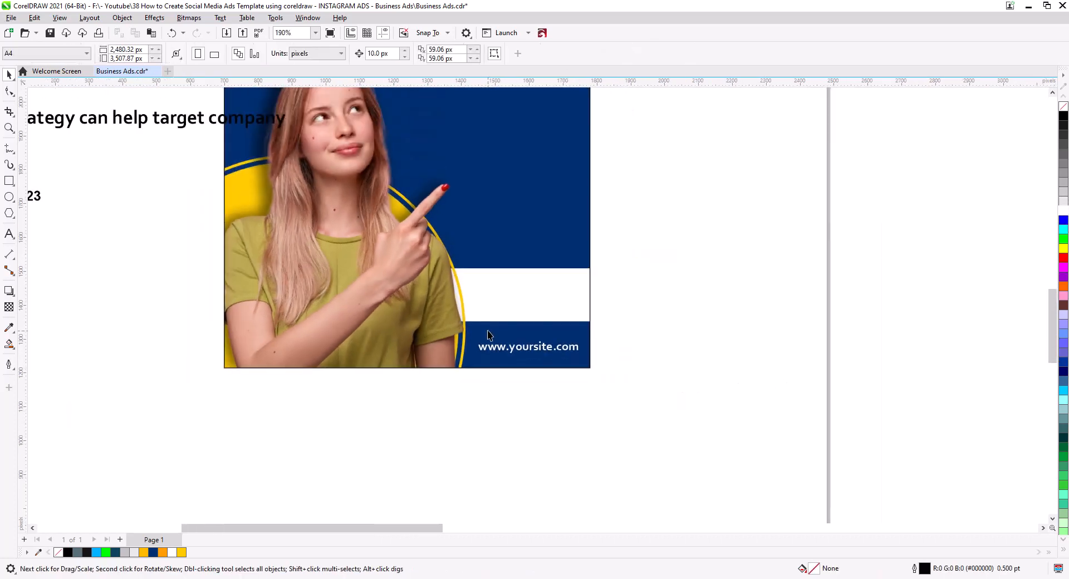
{"action": "left_click_drag", "start_coordinate": [235, 332], "coordinate": [526, 321]}
{"action": "scroll", "coordinate": [590, 328], "scroll_direction": "up", "scroll_amount": 5}
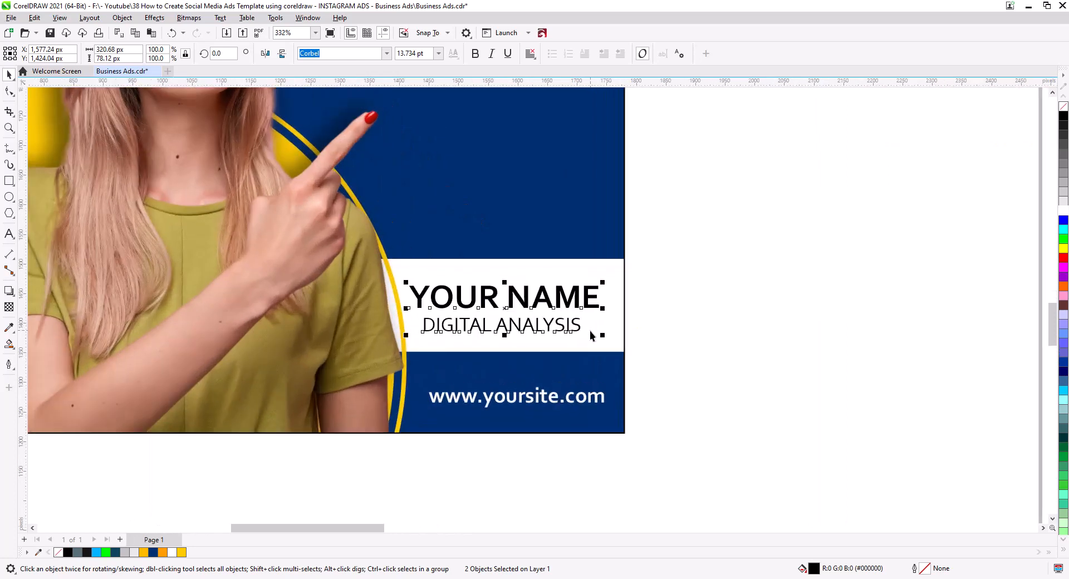
{"action": "left_click", "coordinate": [155, 551]}
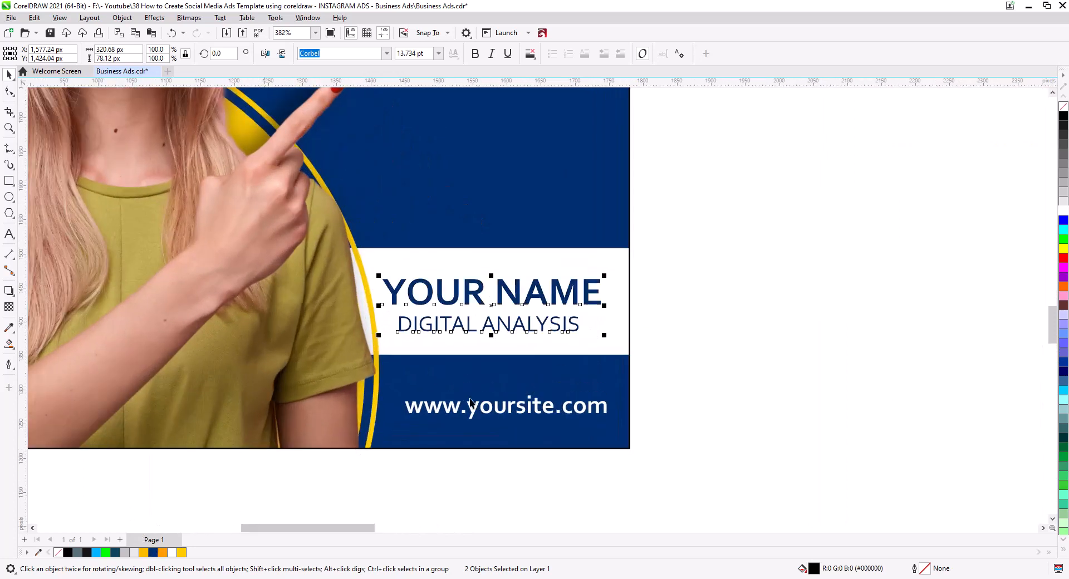
Step: Center the two text lines on each other, raise both slightly, and shift "DIGITAL ANALYSIS" slightly down within the white bar
{"action": "key", "text": "c"}
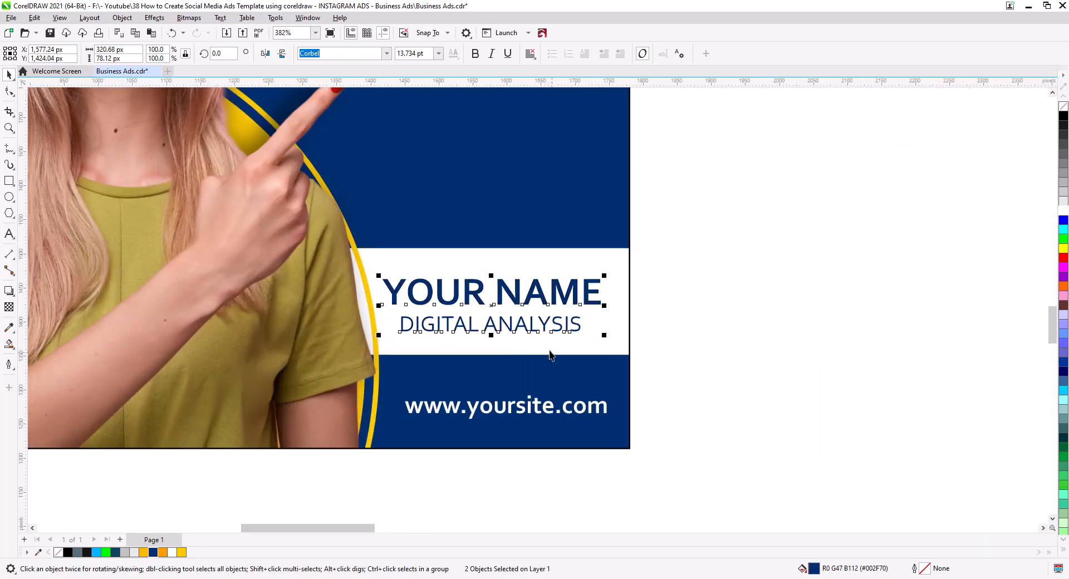
{"action": "left_click_drag", "start_coordinate": [517, 301], "coordinate": [517, 296]}
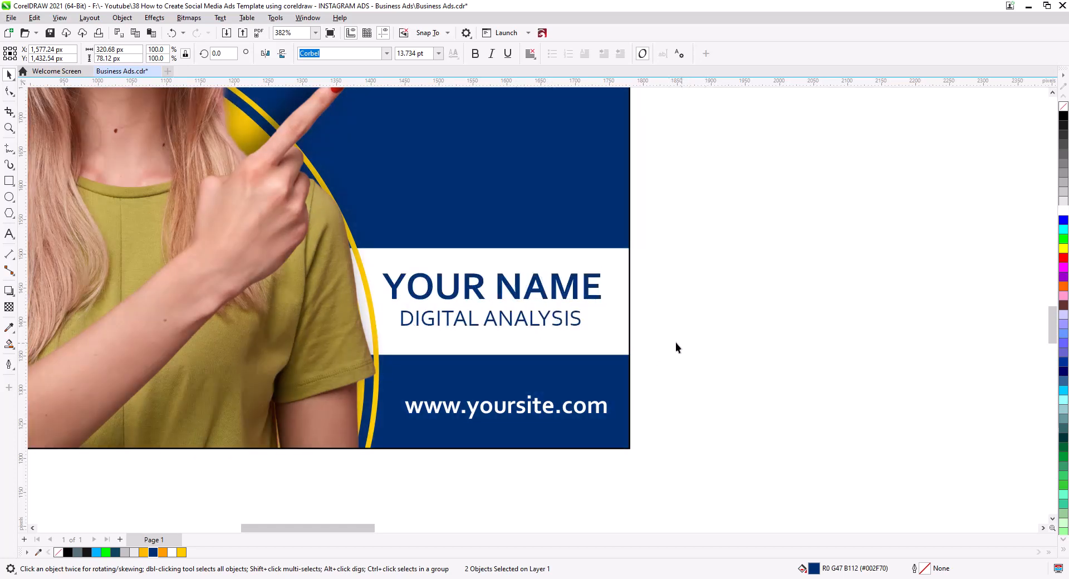
{"action": "left_click", "coordinate": [578, 322]}
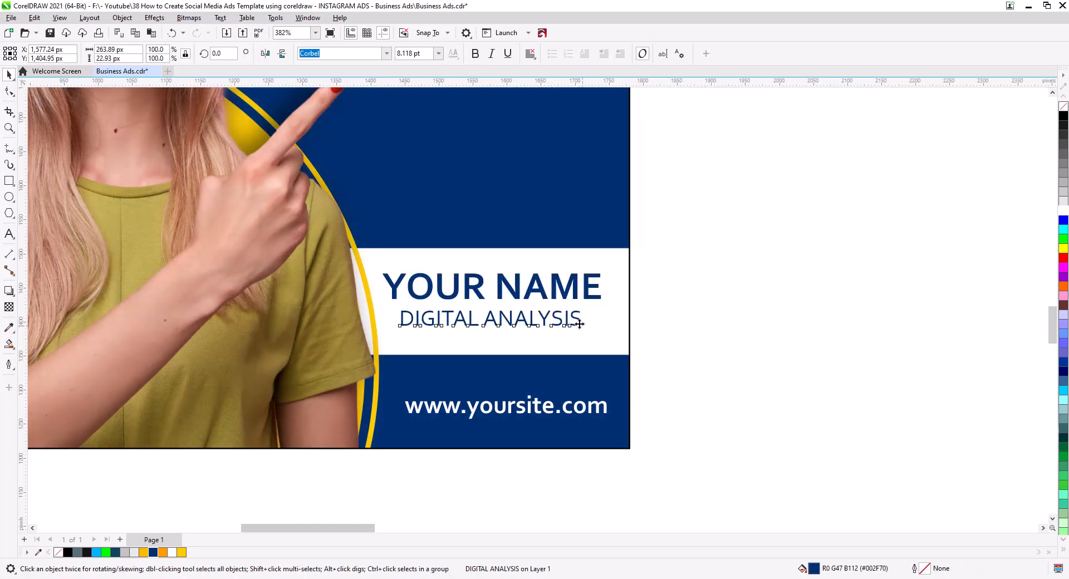
{"action": "left_click_drag", "start_coordinate": [580, 324], "coordinate": [582, 335]}
{"action": "left_click", "coordinate": [674, 328]}
Step: Move the "LIVE WEBINAR" text and its broadcast icon into the blue square's upper-left corner
{"action": "scroll", "coordinate": [499, 343], "scroll_direction": "down", "scroll_amount": 3}
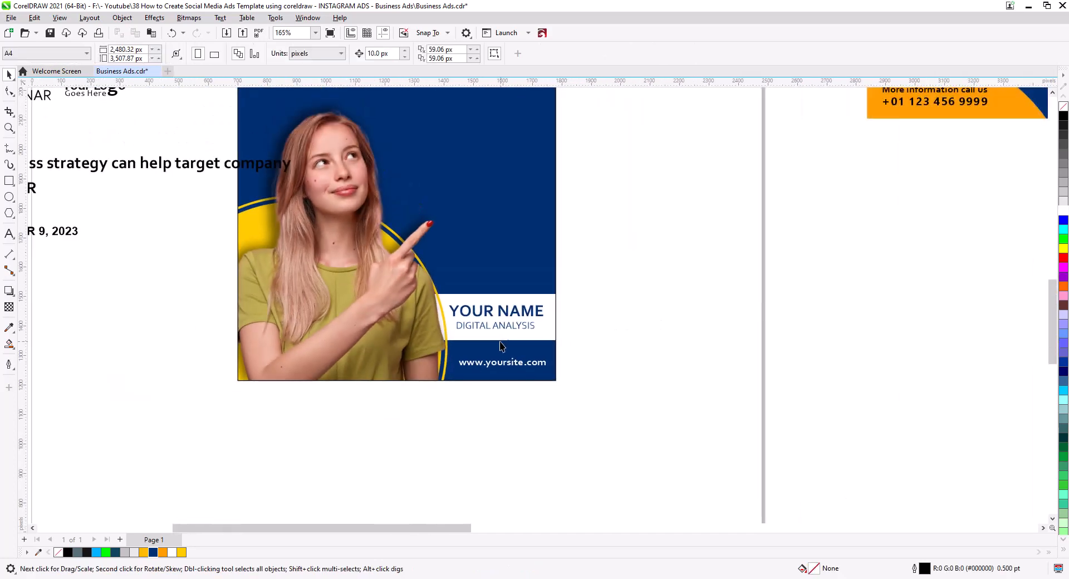
{"action": "left_click_drag", "start_coordinate": [499, 345], "coordinate": [587, 399]}
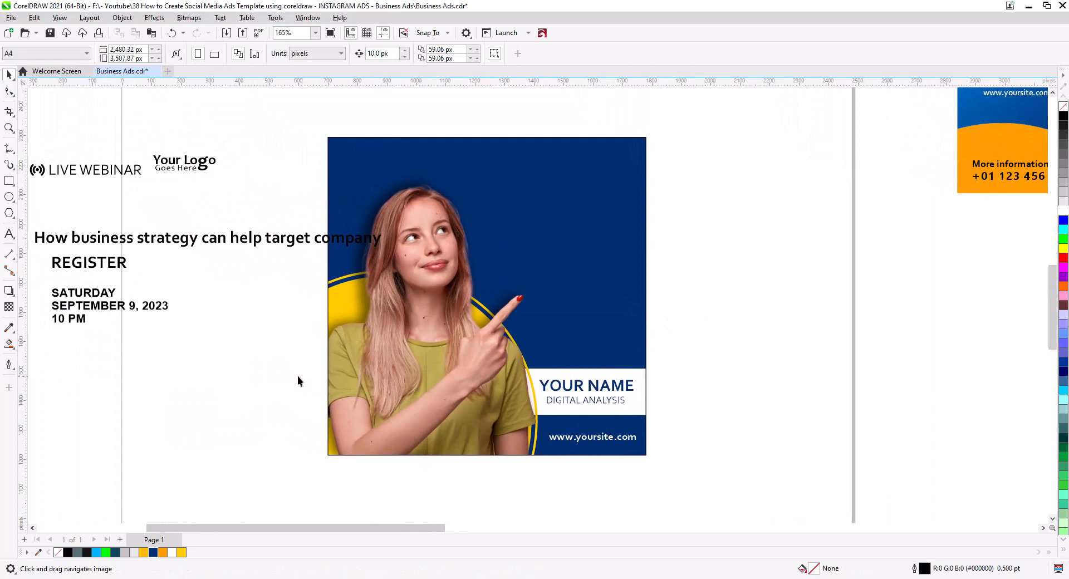
{"action": "left_click_drag", "start_coordinate": [45, 166], "coordinate": [144, 250]}
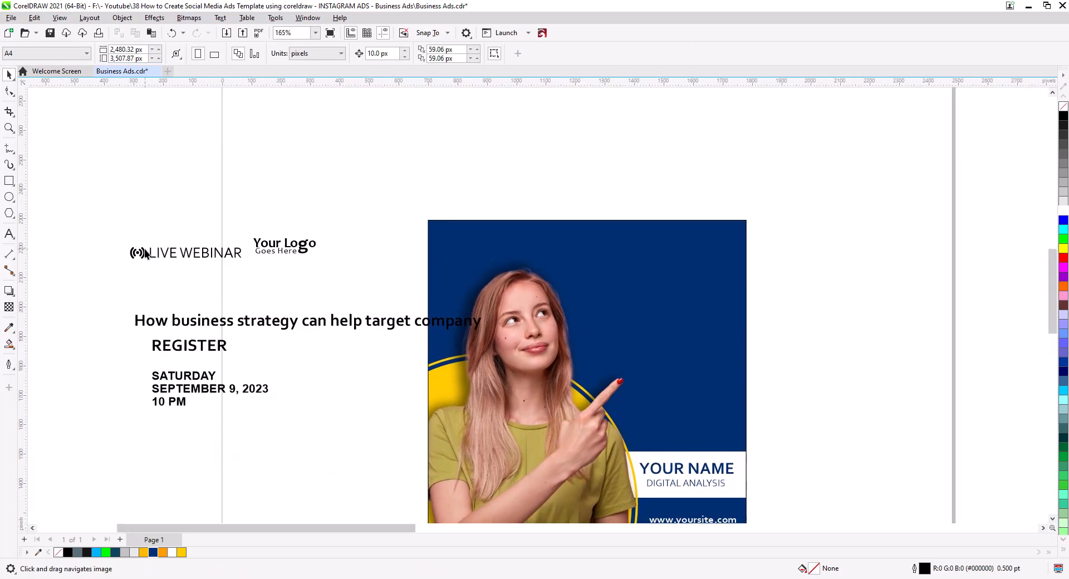
{"action": "left_click_drag", "start_coordinate": [226, 272], "coordinate": [535, 243]}
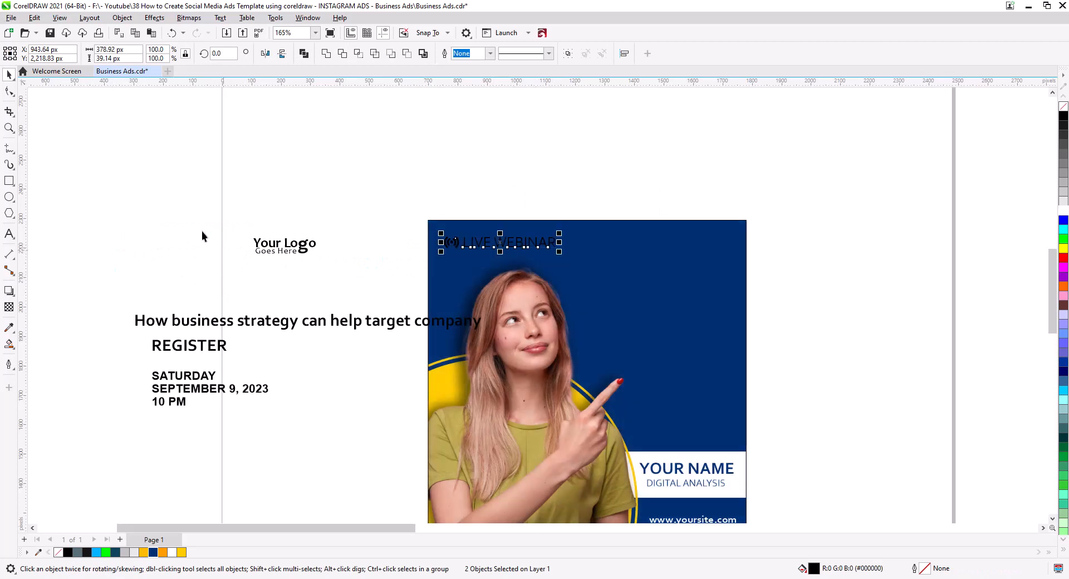
Step: Move the "Your Logo Goes Here" texts together into the blue square's upper-right corner
{"action": "left_click_drag", "start_coordinate": [194, 216], "coordinate": [348, 275]}
{"action": "left_click_drag", "start_coordinate": [302, 249], "coordinate": [719, 244]}
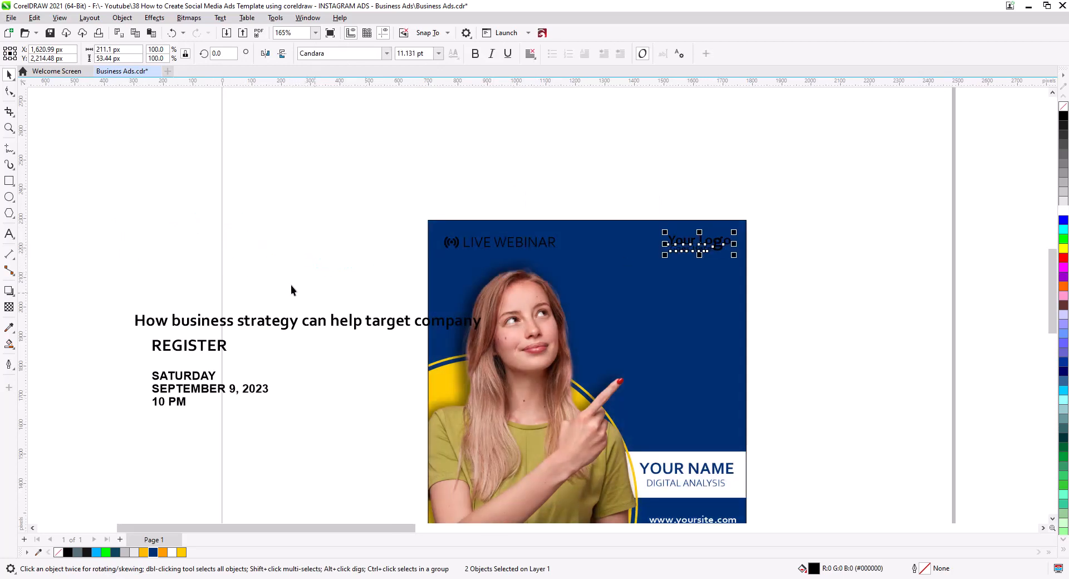
{"action": "left_click", "coordinate": [291, 285]}
Step: Move the "How business strategy can help target company" headline and the "REGISTER" text beside the woman's head, below the logo
{"action": "left_click_drag", "start_coordinate": [247, 327], "coordinate": [703, 307]}
{"action": "left_click_drag", "start_coordinate": [209, 350], "coordinate": [678, 334]}
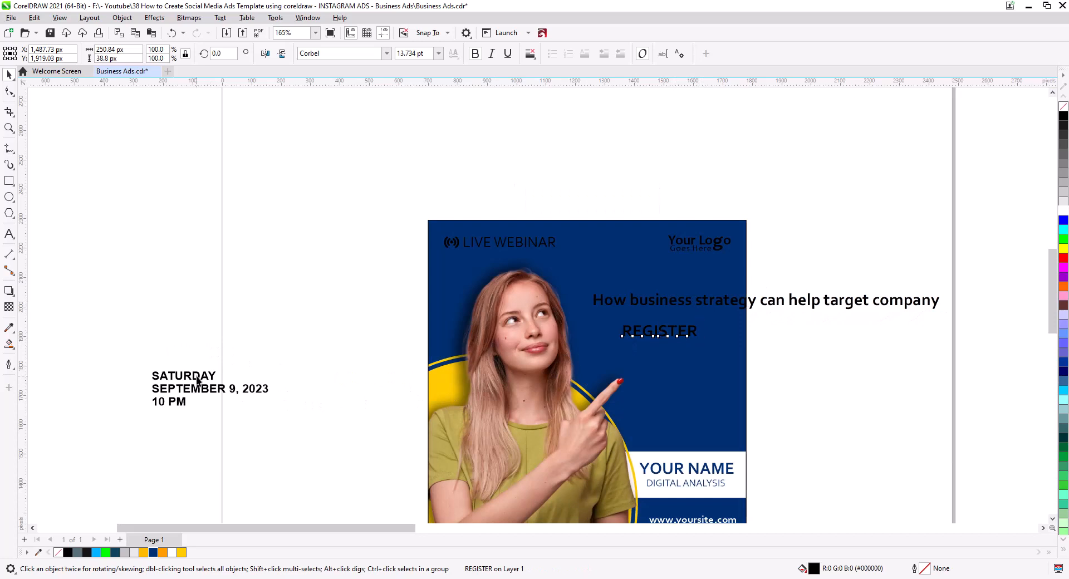
Step: Move the "SATURDAY SEPTEMBER 9, 2023 10 PM" text beside the woman's pointing finger, below "REGISTER"
{"action": "left_click", "coordinate": [316, 442]}
{"action": "left_click", "coordinate": [199, 402]}
{"action": "left_click_drag", "start_coordinate": [199, 402], "coordinate": [679, 378]}
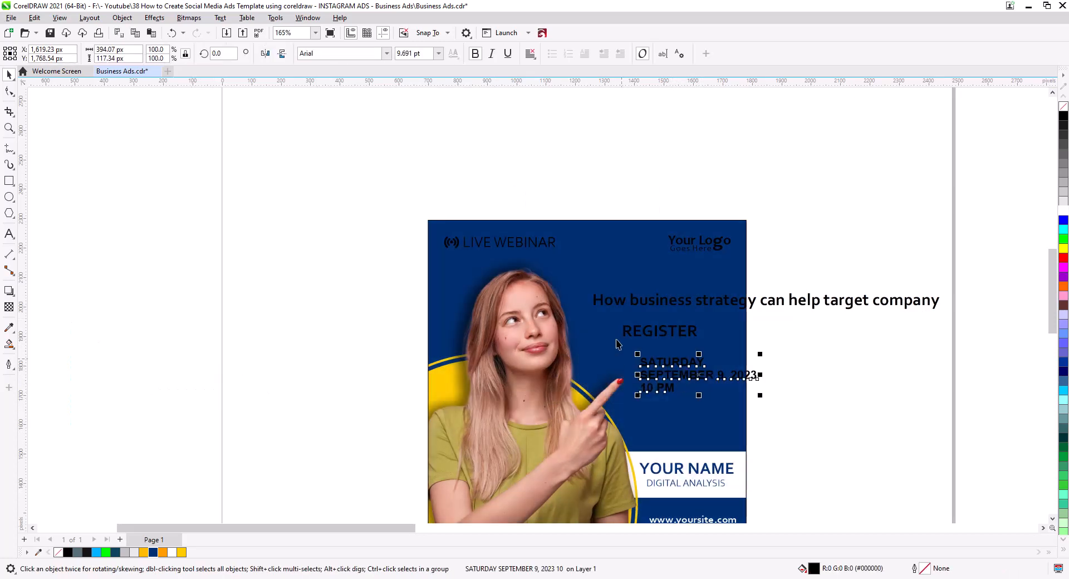
{"action": "scroll", "coordinate": [547, 299], "scroll_direction": "up", "scroll_amount": 2}
{"action": "scroll", "coordinate": [548, 299], "scroll_direction": "down", "scroll_amount": 3}
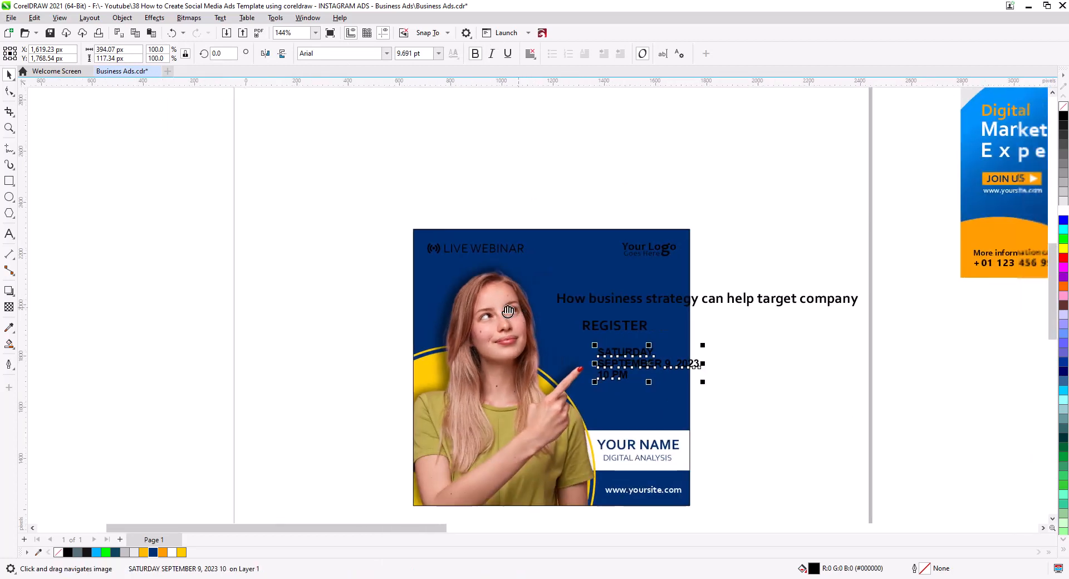
Step: Recolor the yellow circle and its ring orange inside the blue square's PowerClip contents, and finish editing them
{"action": "left_click", "coordinate": [368, 245]}
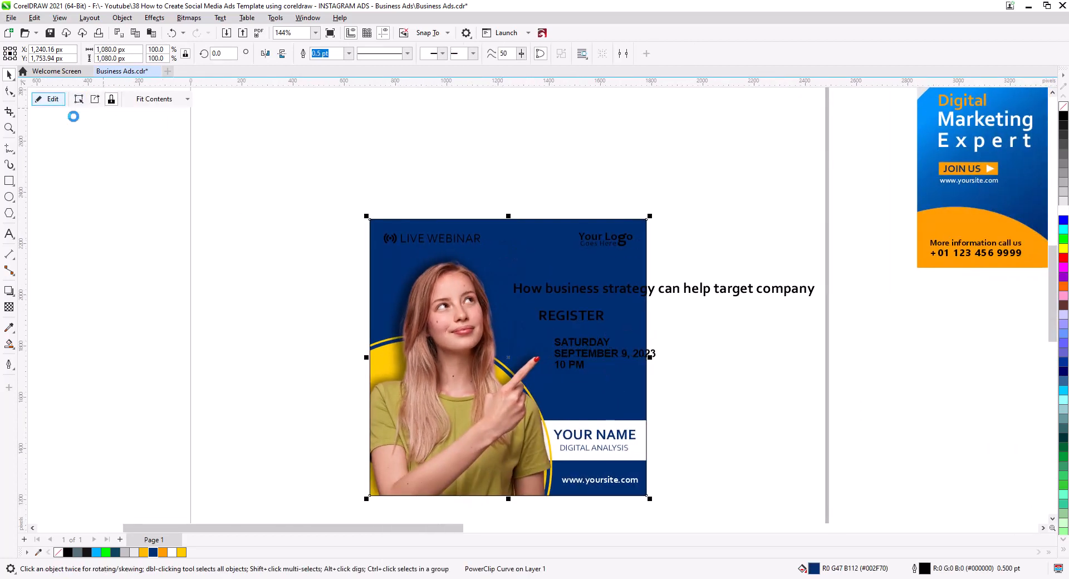
{"action": "left_click", "coordinate": [374, 374]}
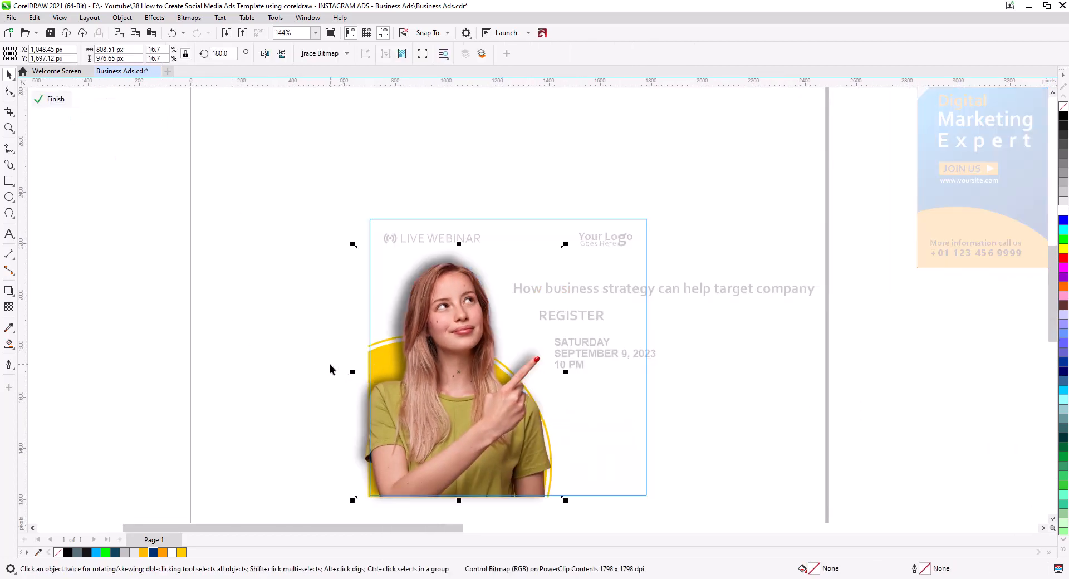
{"action": "scroll", "coordinate": [380, 406], "scroll_direction": "up", "scroll_amount": 3}
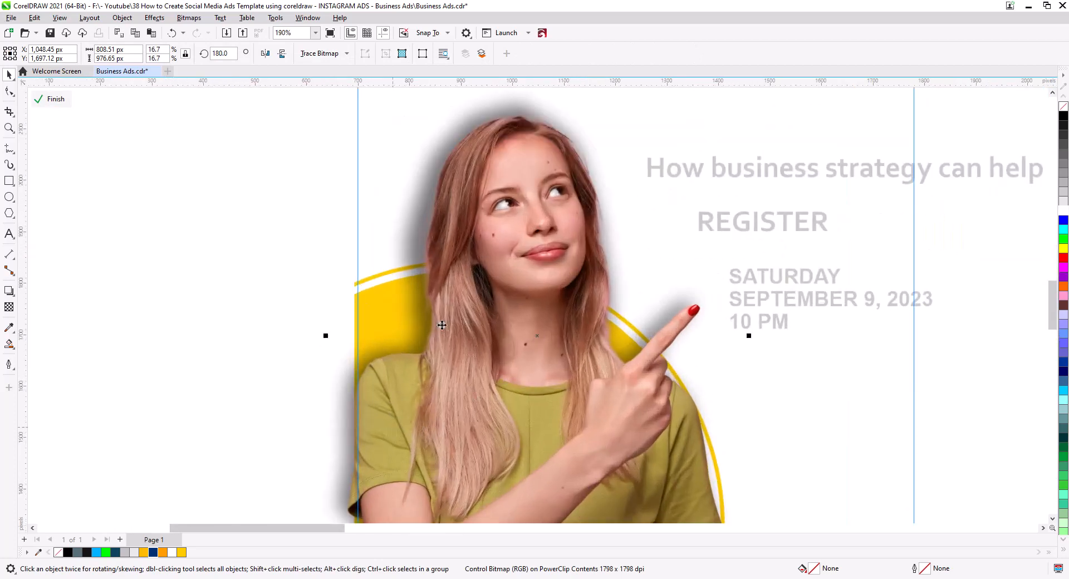
{"action": "left_click", "coordinate": [266, 303]}
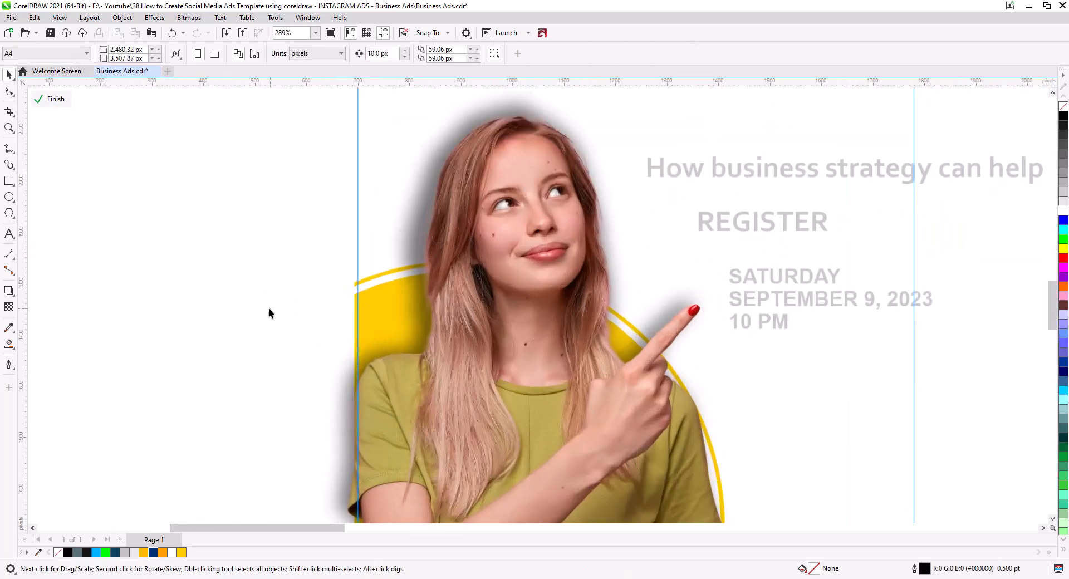
{"action": "scroll", "coordinate": [268, 308], "scroll_direction": "down", "scroll_amount": 6}
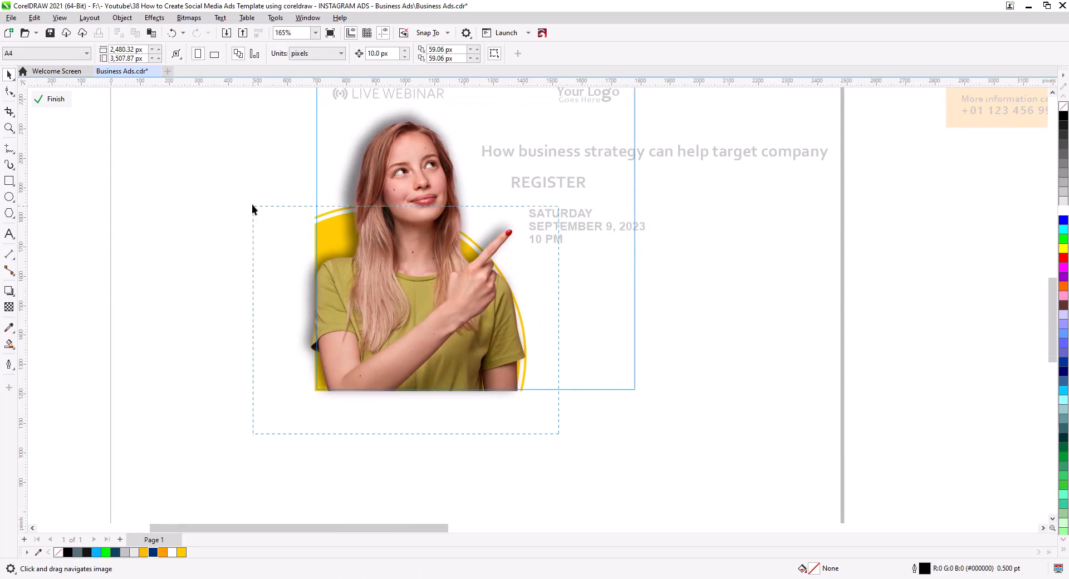
{"action": "key", "text": "Tab"}
{"action": "left_click", "coordinate": [162, 552]}
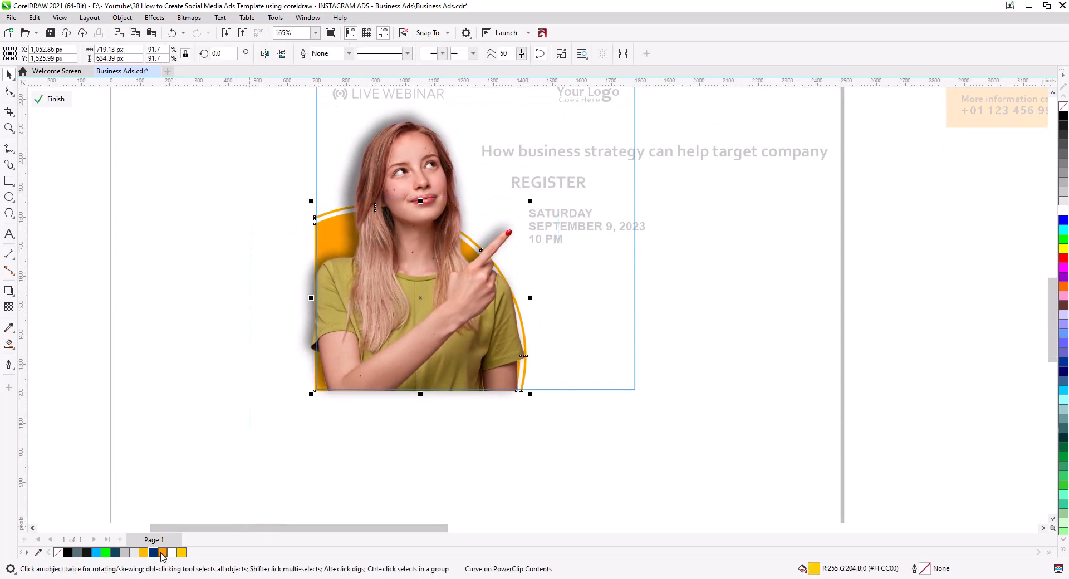
{"action": "left_click", "coordinate": [273, 358]}
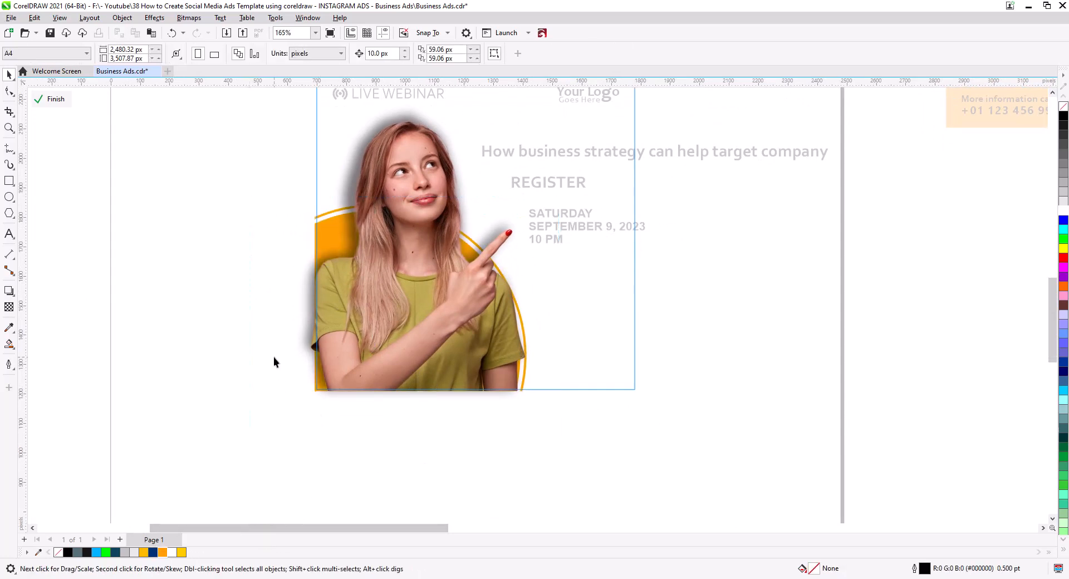
{"action": "left_click", "coordinate": [52, 102]}
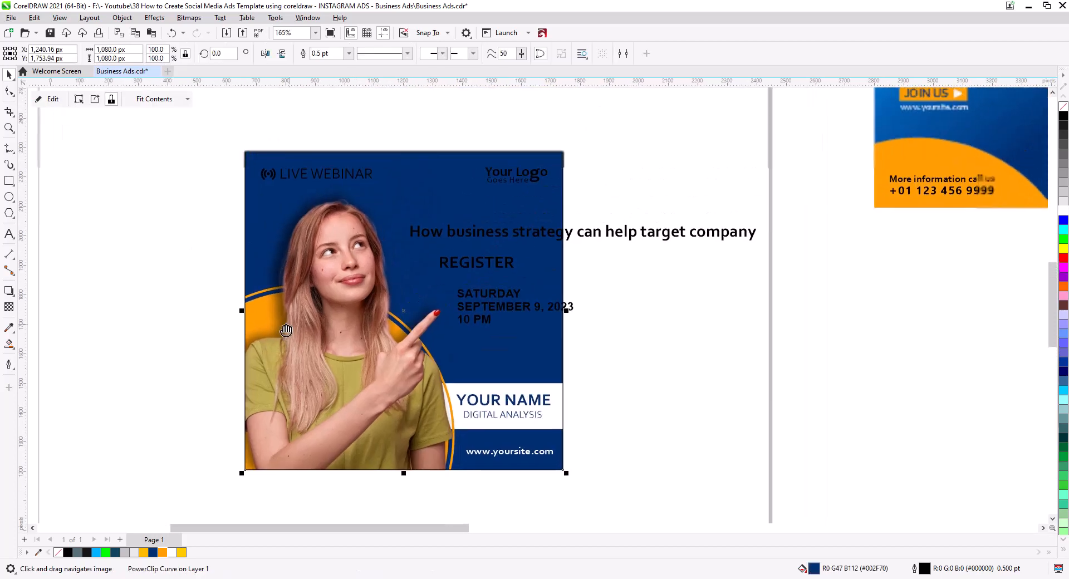
Step: Remove the black outline from the dark blue square
{"action": "scroll", "coordinate": [362, 359], "scroll_direction": "up", "scroll_amount": 4}
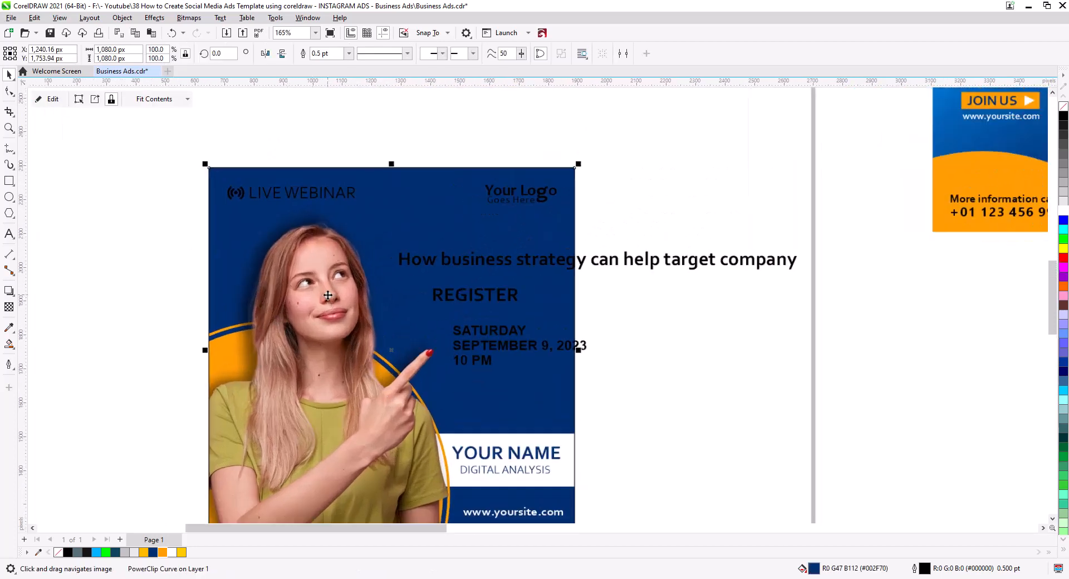
{"action": "scroll", "coordinate": [344, 299], "scroll_direction": "up", "scroll_amount": 4}
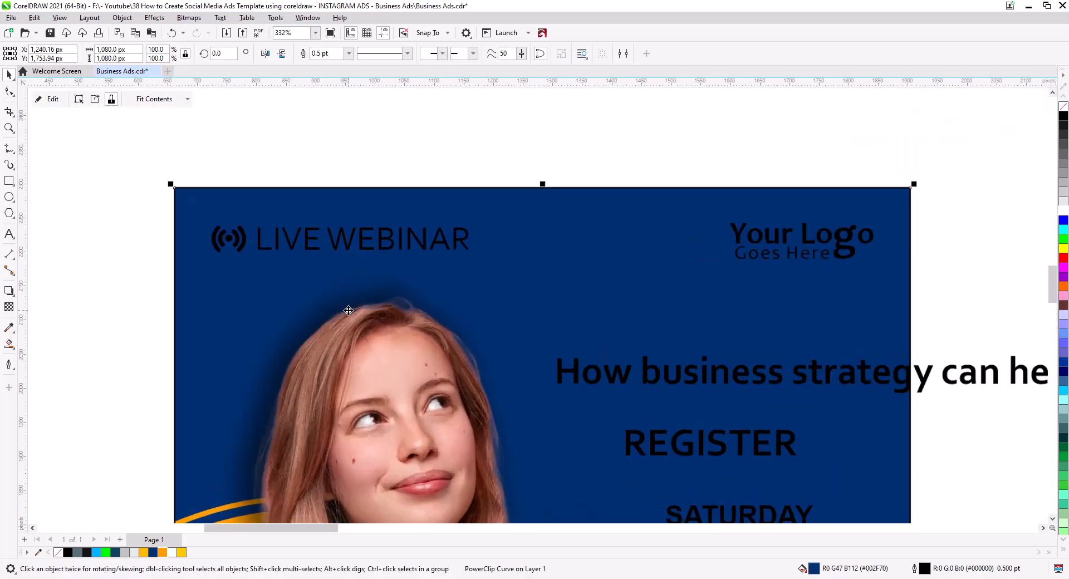
{"action": "left_click", "coordinate": [67, 209]}
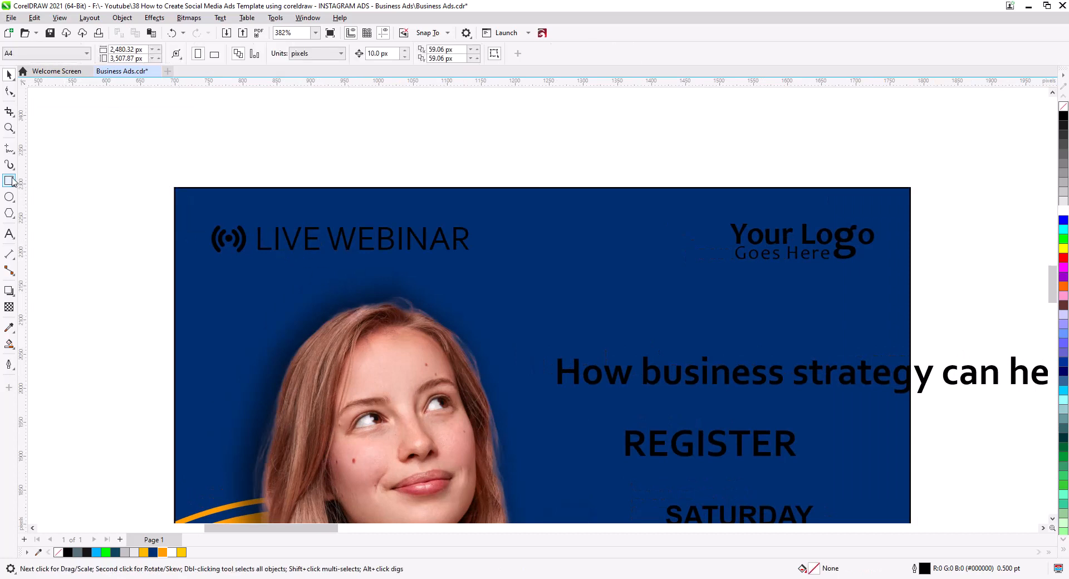
{"action": "left_click", "coordinate": [242, 194]}
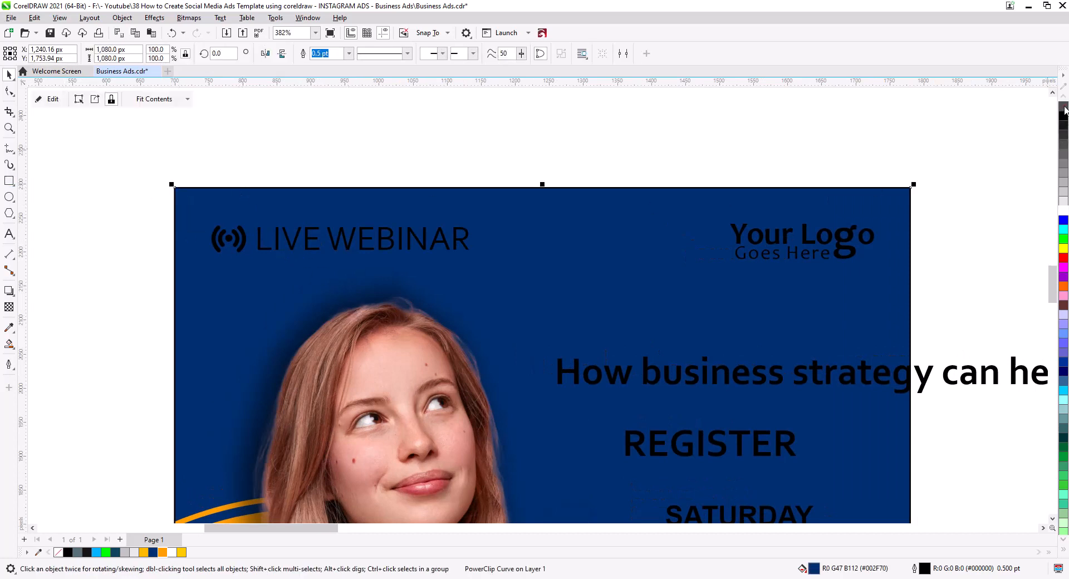
{"action": "left_click", "coordinate": [892, 119]}
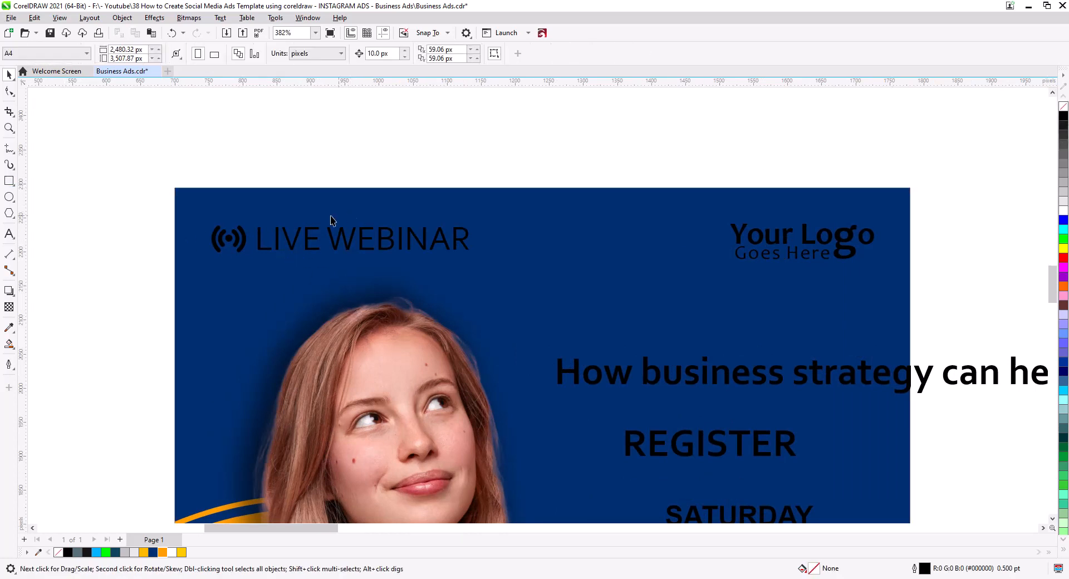
Step: Draw a rectangle about 415 by 56 px around "LIVE WEBINAR" and its icon, and round its corners fully to 27.8 px
{"action": "left_click", "coordinate": [10, 181]}
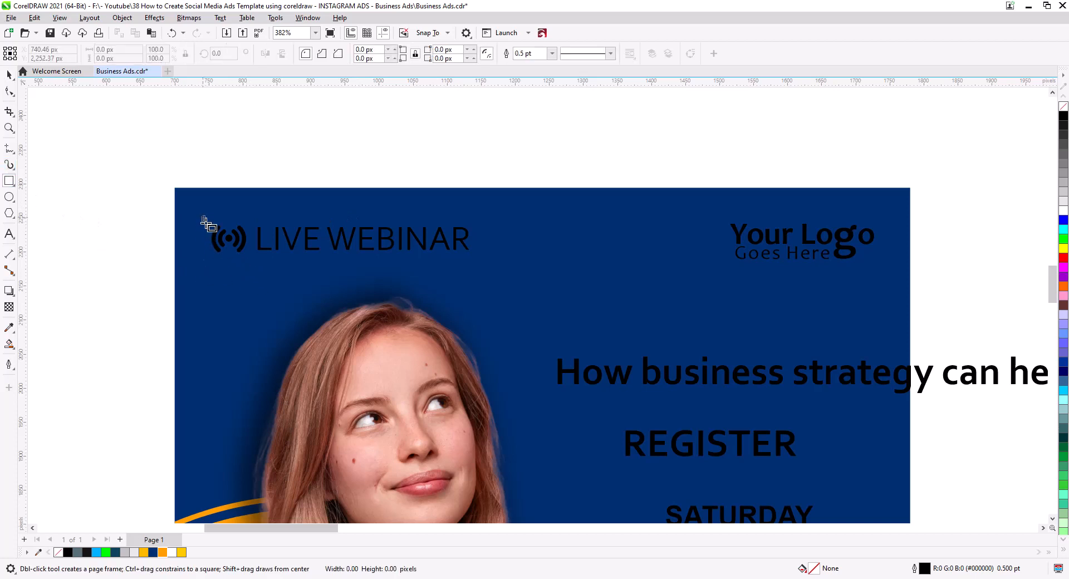
{"action": "left_click_drag", "start_coordinate": [202, 215], "coordinate": [485, 254]}
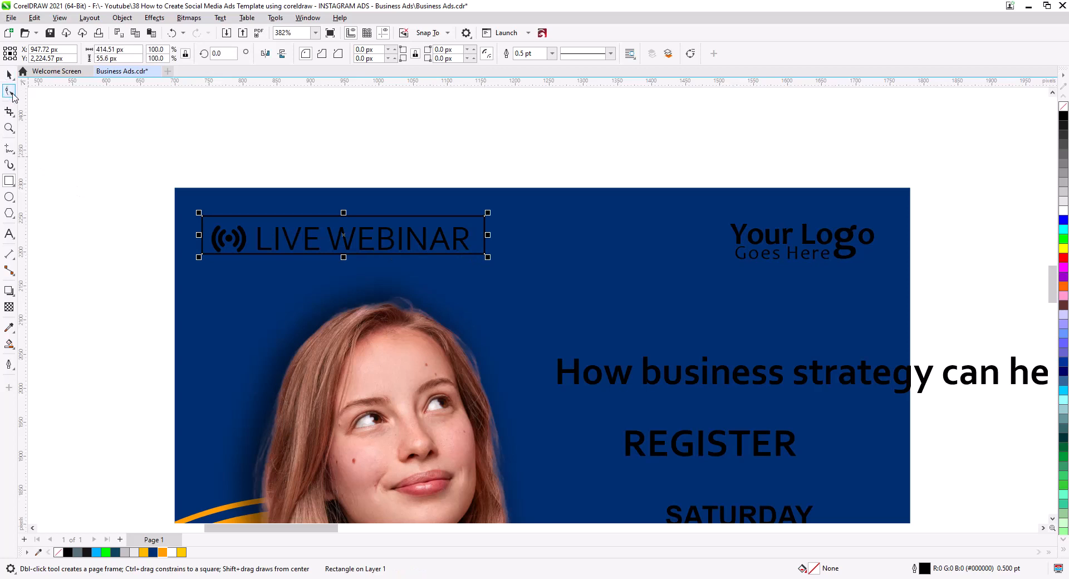
{"action": "left_click", "coordinate": [11, 93]}
{"action": "left_click_drag", "start_coordinate": [202, 216], "coordinate": [197, 244]}
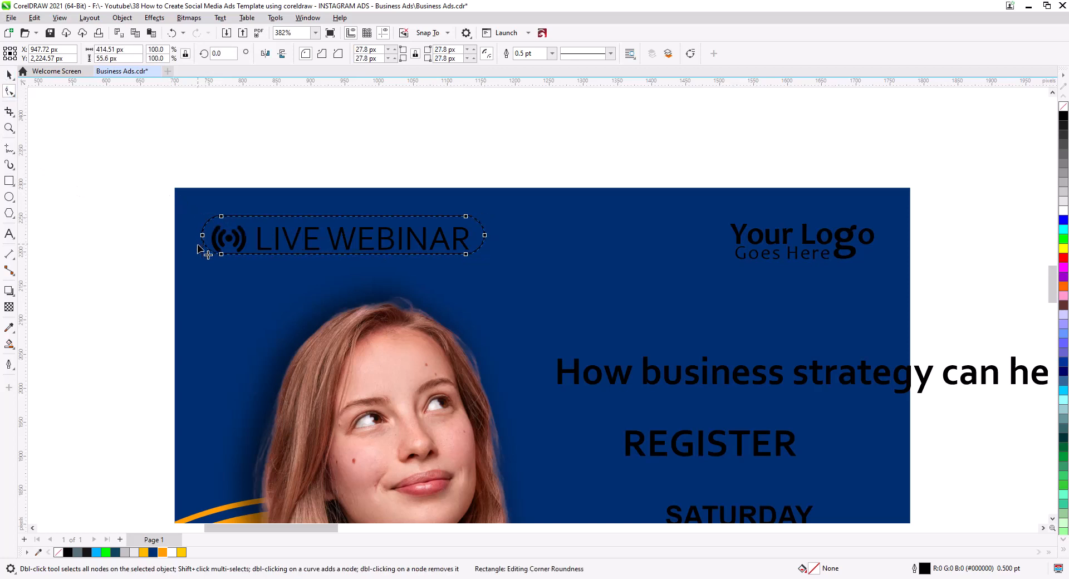
{"action": "left_click", "coordinate": [9, 128]}
{"action": "left_click_drag", "start_coordinate": [172, 172], "coordinate": [561, 329]}
{"action": "left_click", "coordinate": [10, 74]}
{"action": "left_click", "coordinate": [236, 144]}
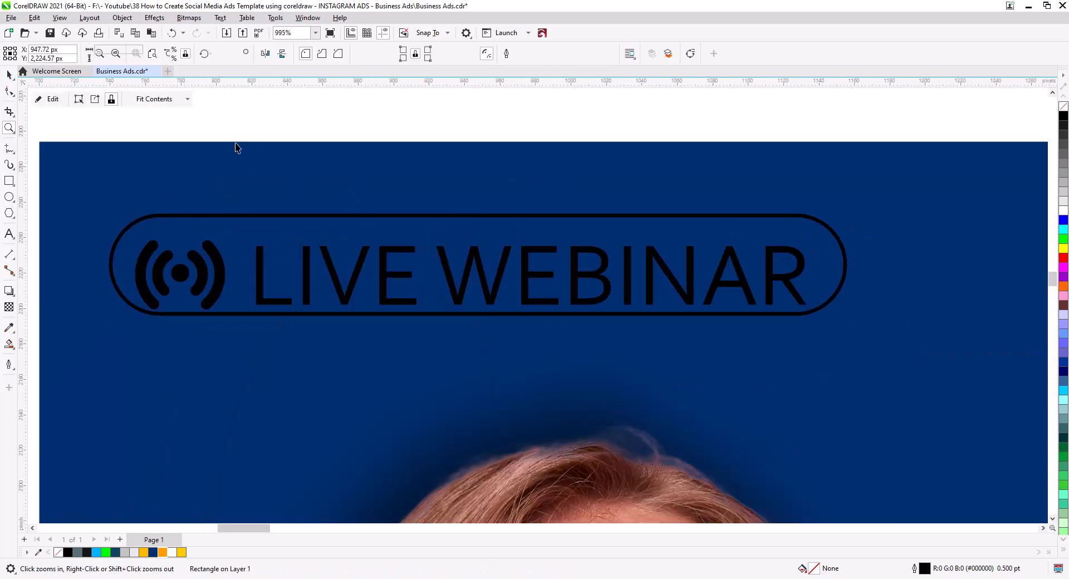
{"action": "left_click", "coordinate": [226, 270]}
{"action": "left_click_drag", "start_coordinate": [91, 103], "coordinate": [819, 406]}
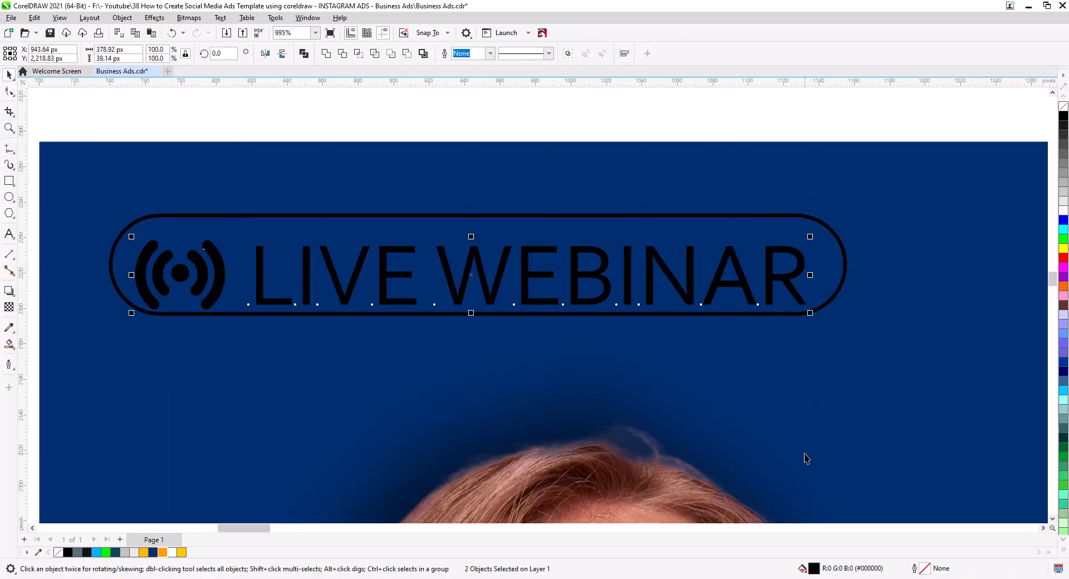
{"action": "right_click", "coordinate": [790, 287]}
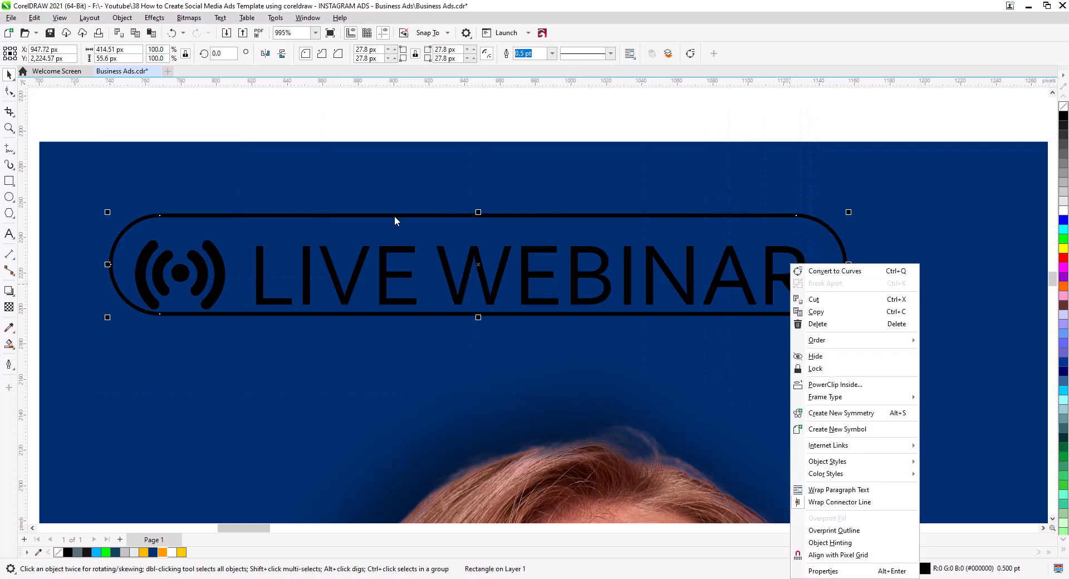
{"action": "key", "text": "Escape"}
Step: Bring the "LIVE WEBINAR" text and its broadcast icon to the front of the layer and fill them white
{"action": "left_click_drag", "start_coordinate": [59, 134], "coordinate": [822, 395]}
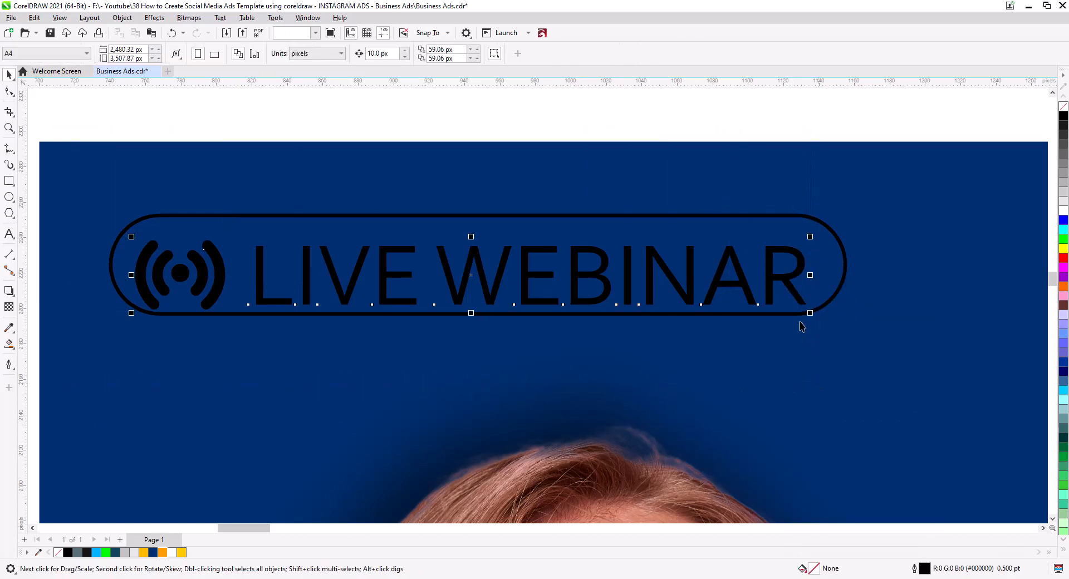
{"action": "right_click", "coordinate": [804, 307]}
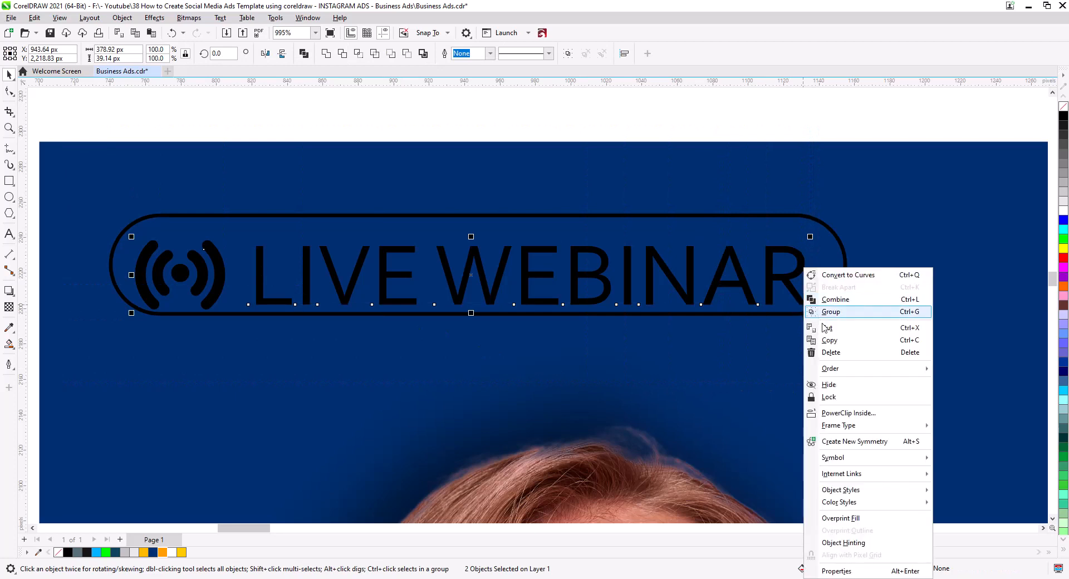
{"action": "mouse_move", "coordinate": [840, 368]}
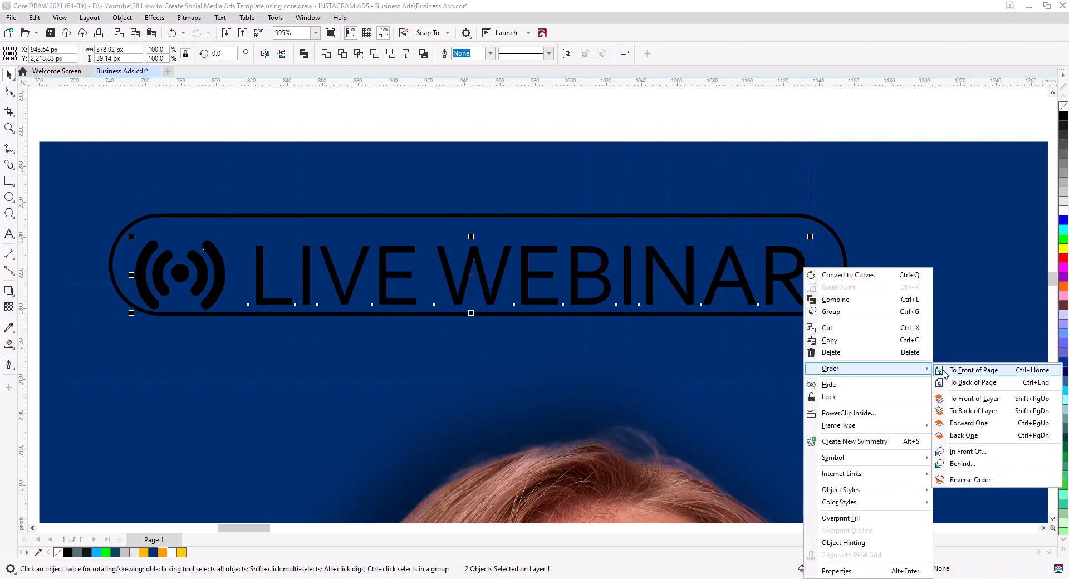
{"action": "left_click", "coordinate": [955, 399]}
{"action": "left_click", "coordinate": [1063, 211]}
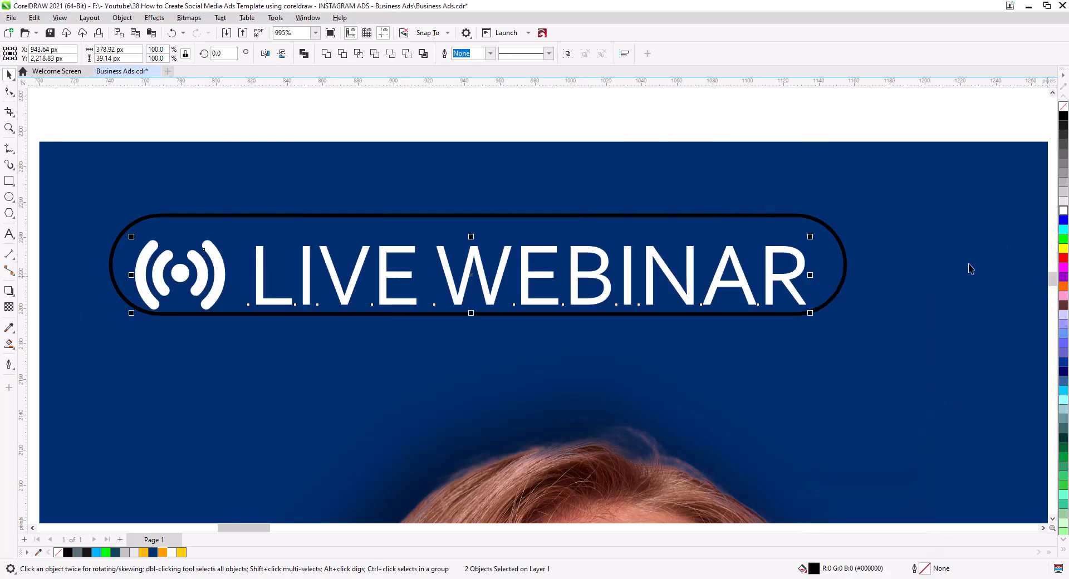
Step: Group the "LIVE WEBINAR" text with its icon and center the group horizontally and vertically in the rounded rectangle
{"action": "key", "text": "ctrl+g"}
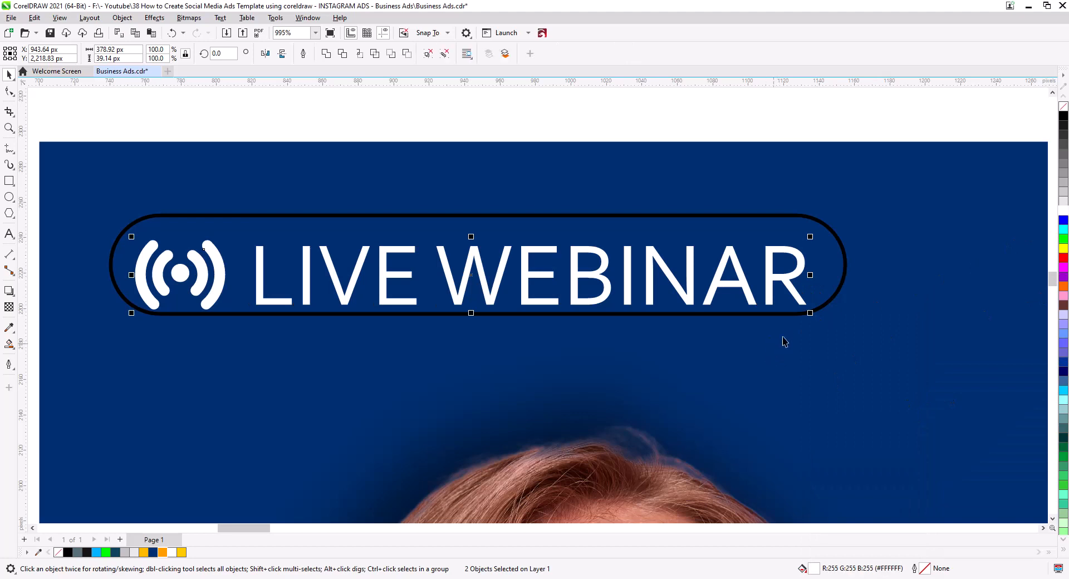
{"action": "left_click", "coordinate": [835, 300], "text": "shift"}
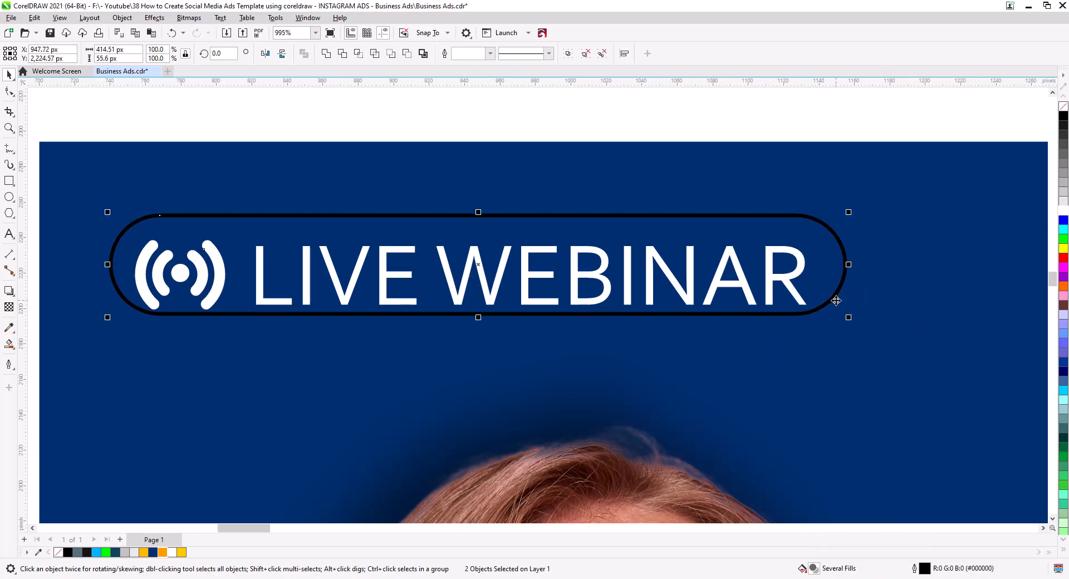
{"action": "key", "text": "e"}
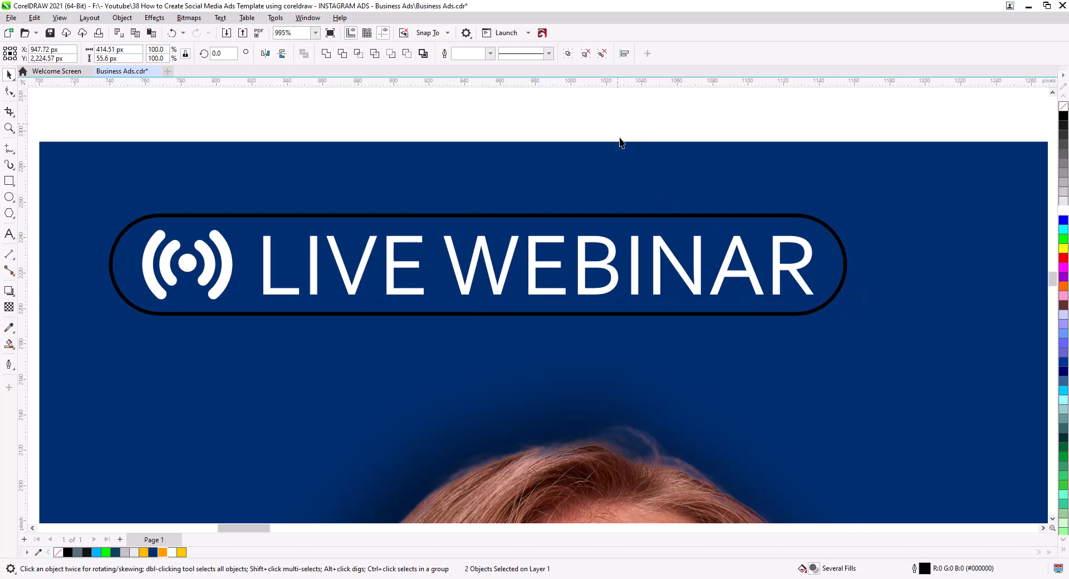
{"action": "left_click", "coordinate": [617, 143]}
Step: Fill the rounded rectangle behind "LIVE WEBINAR" with red and remove its outline
{"action": "left_click", "coordinate": [784, 313]}
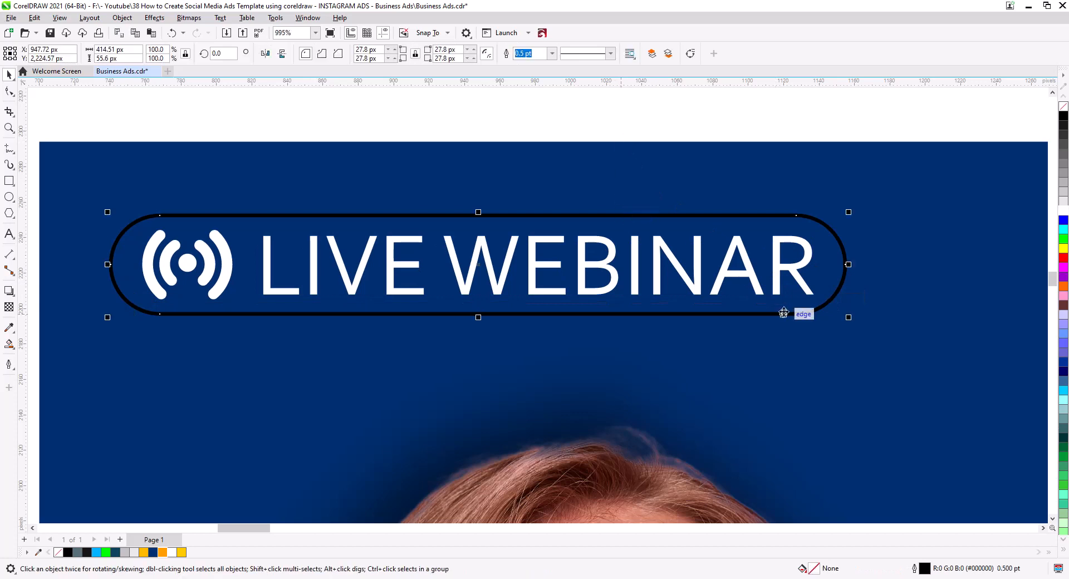
{"action": "left_click", "coordinate": [1063, 257]}
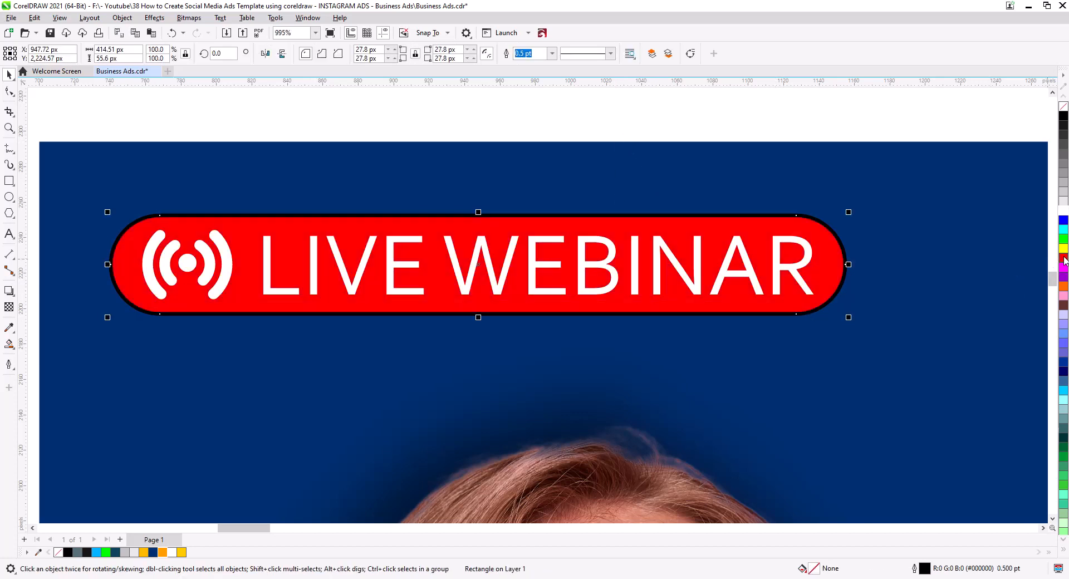
{"action": "right_click", "coordinate": [1063, 106]}
{"action": "left_click", "coordinate": [943, 109]}
Step: Scale the "LIVE WEBINAR" group down about its center to about 93%, keeping it inside the red badge
{"action": "scroll", "coordinate": [430, 238], "scroll_direction": "down", "scroll_amount": 1}
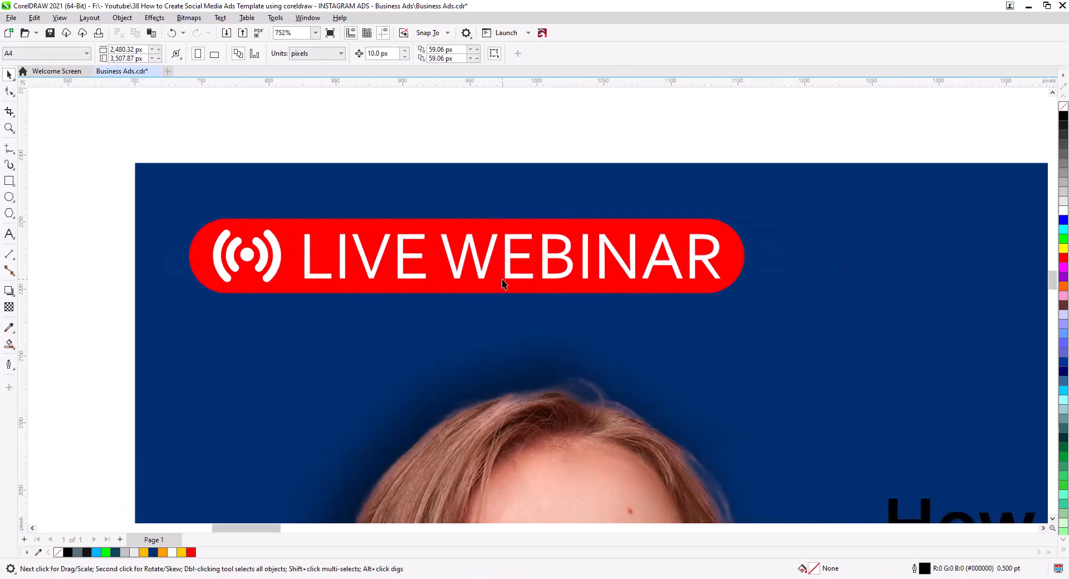
{"action": "left_click", "coordinate": [485, 277]}
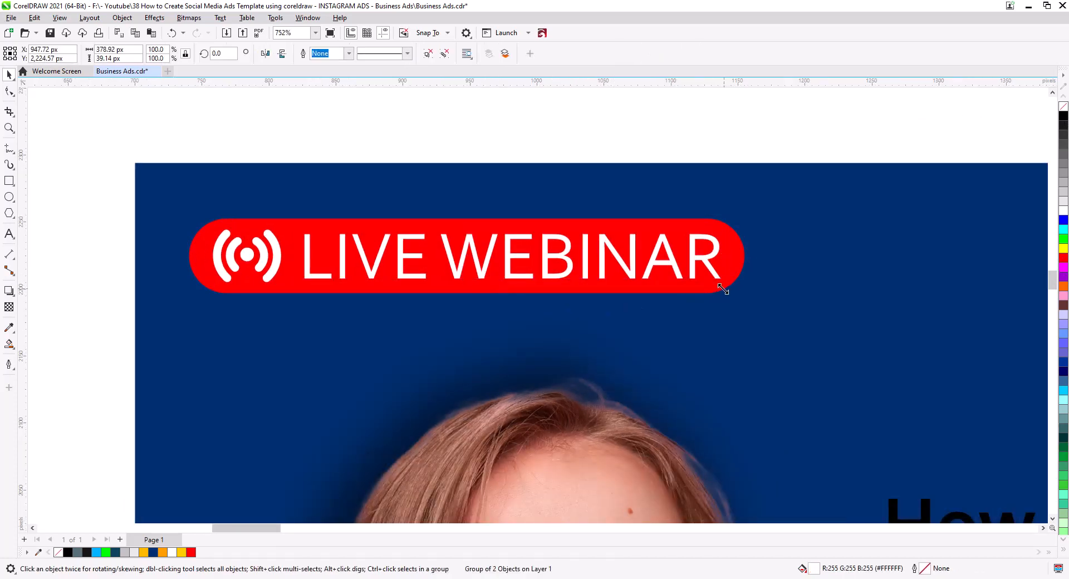
{"action": "left_click_drag", "start_coordinate": [723, 285], "coordinate": [704, 285]}
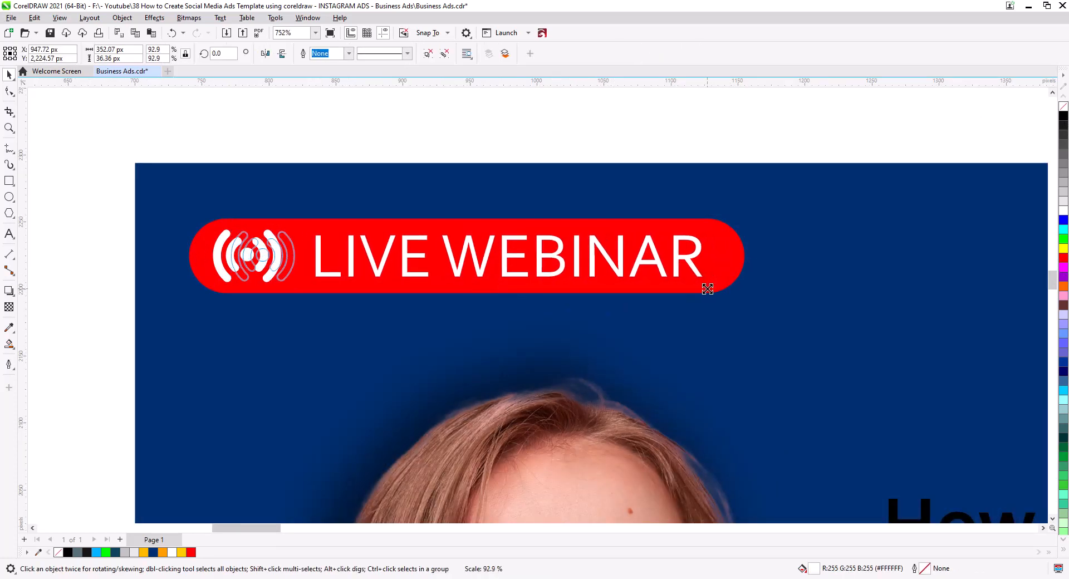
{"action": "left_click", "coordinate": [578, 131]}
Step: Fill the two "Your Logo Goes Here" text objects with white and shift them slightly left
{"action": "scroll", "coordinate": [576, 131], "scroll_direction": "down", "scroll_amount": 5}
{"action": "left_click_drag", "start_coordinate": [518, 241], "coordinate": [369, 262]}
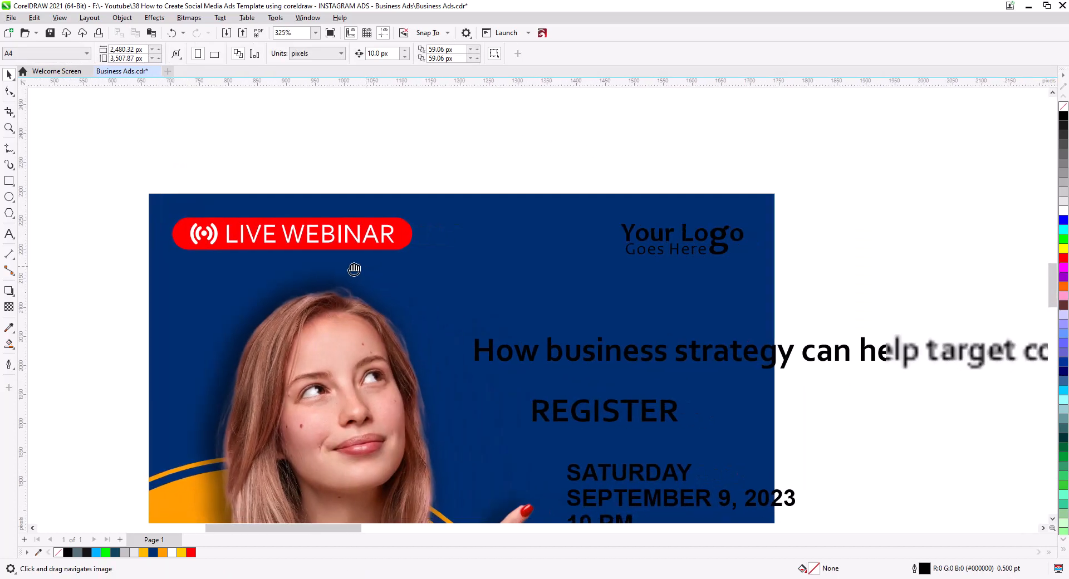
{"action": "left_click_drag", "start_coordinate": [772, 272], "coordinate": [572, 204]}
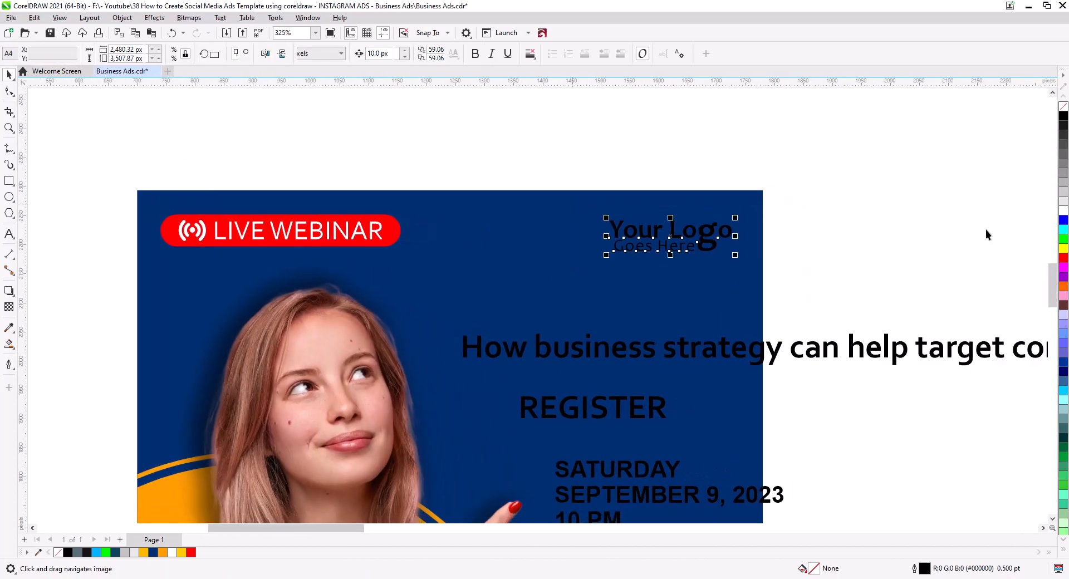
{"action": "left_click", "coordinate": [1063, 212]}
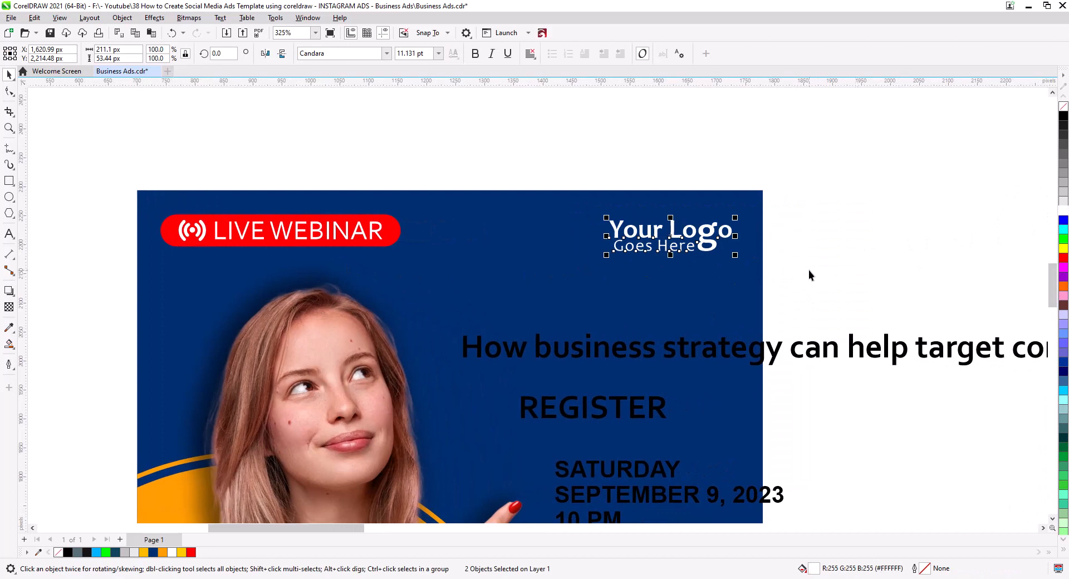
{"action": "left_click_drag", "start_coordinate": [676, 243], "coordinate": [674, 243]}
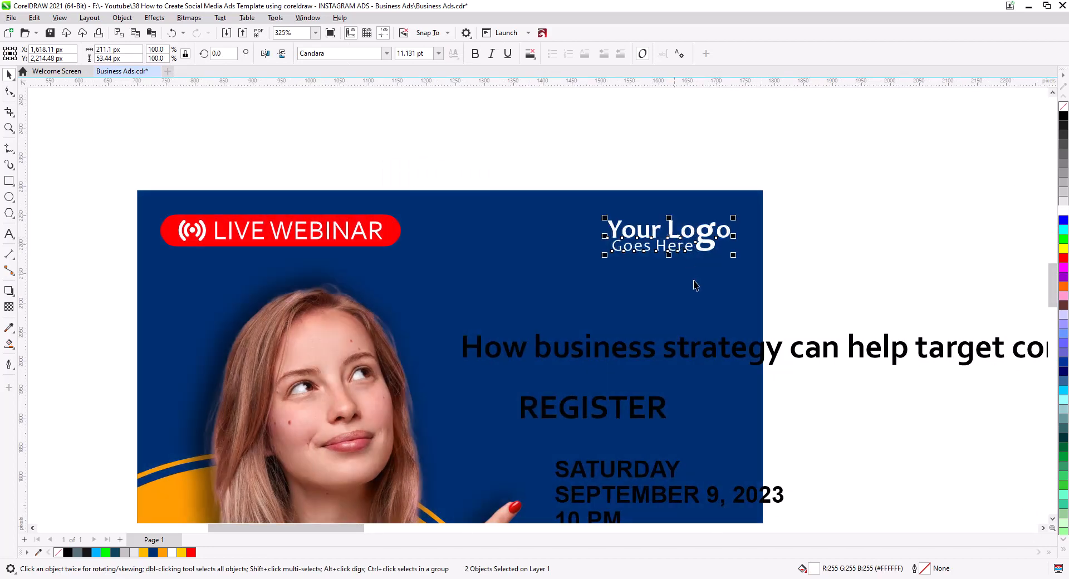
Step: Group the "Your Logo Goes Here" text and align its vertical center with the "LIVE WEBINAR" badge
{"action": "key", "text": "ctrl+g"}
{"action": "left_click", "coordinate": [390, 243], "text": "shift"}
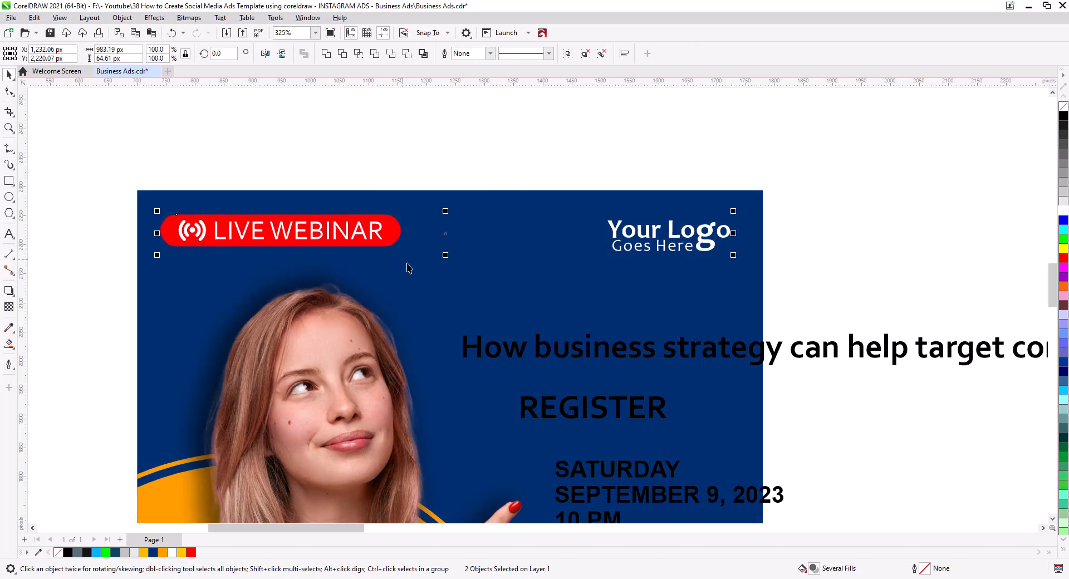
{"action": "left_click", "coordinate": [810, 252]}
Step: Move the "REGISTER" text and the date and time text down, clear of the headline area
{"action": "key", "text": "h"}
{"action": "left_click_drag", "start_coordinate": [716, 318], "coordinate": [607, 240]}
{"action": "left_click_drag", "start_coordinate": [570, 301], "coordinate": [590, 421]}
{"action": "left_click", "coordinate": [591, 357], "text": "shift"}
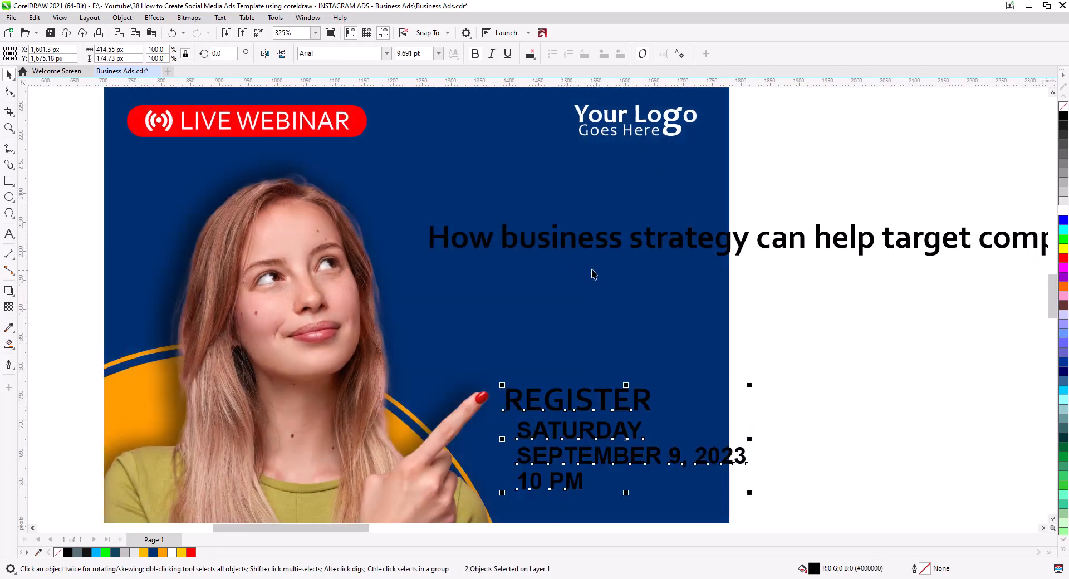
Step: Break the headline into four lines: "How", "business strategy", "can help target" and "company"
{"action": "double_click", "coordinate": [503, 246]}
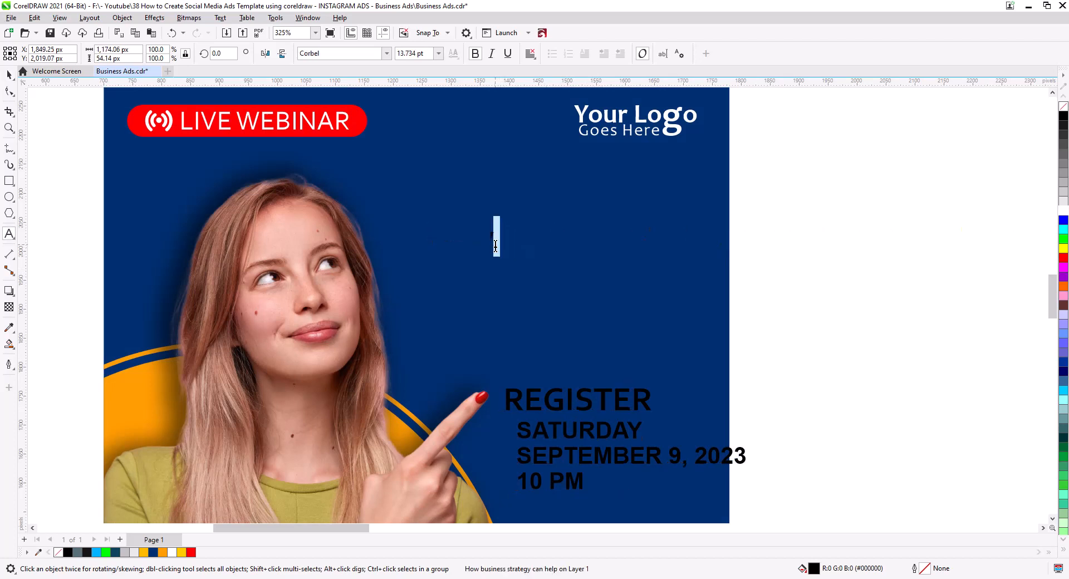
{"action": "key", "text": "Return"}
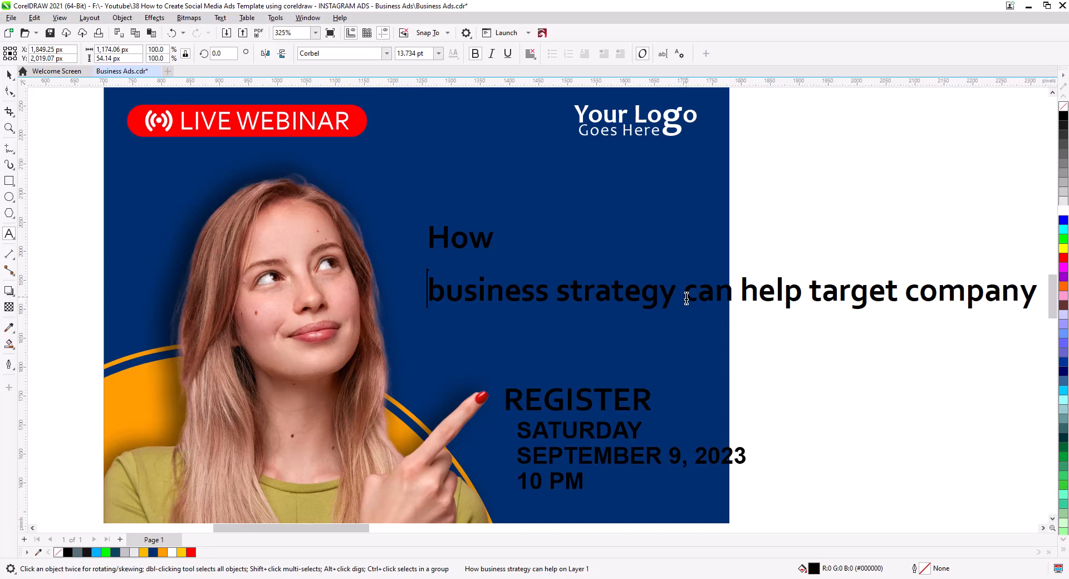
{"action": "left_click_drag", "start_coordinate": [685, 299], "coordinate": [678, 298]}
{"action": "key", "text": "Return"}
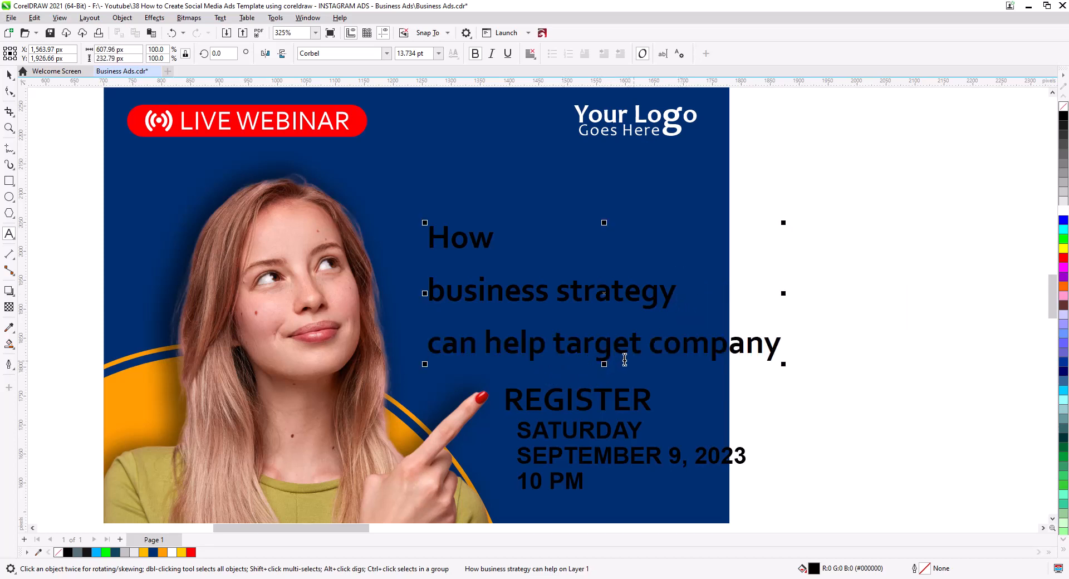
{"action": "left_click", "coordinate": [647, 349]}
{"action": "key", "text": "Return"}
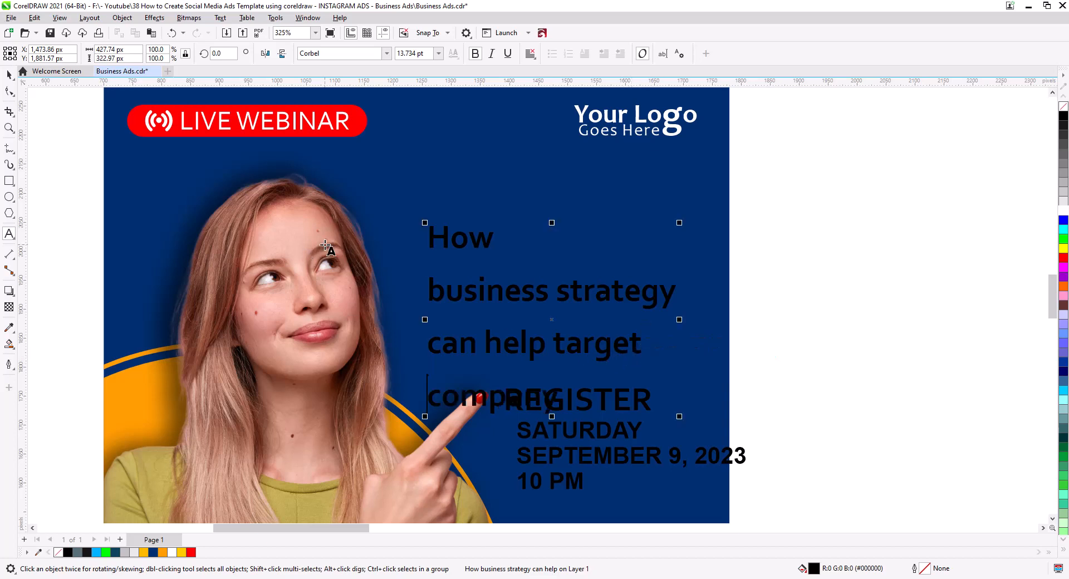
Step: Tighten the line spacing of the four-line headline with the Shape tool
{"action": "left_click", "coordinate": [8, 91]}
{"action": "left_click_drag", "start_coordinate": [424, 418], "coordinate": [424, 365]}
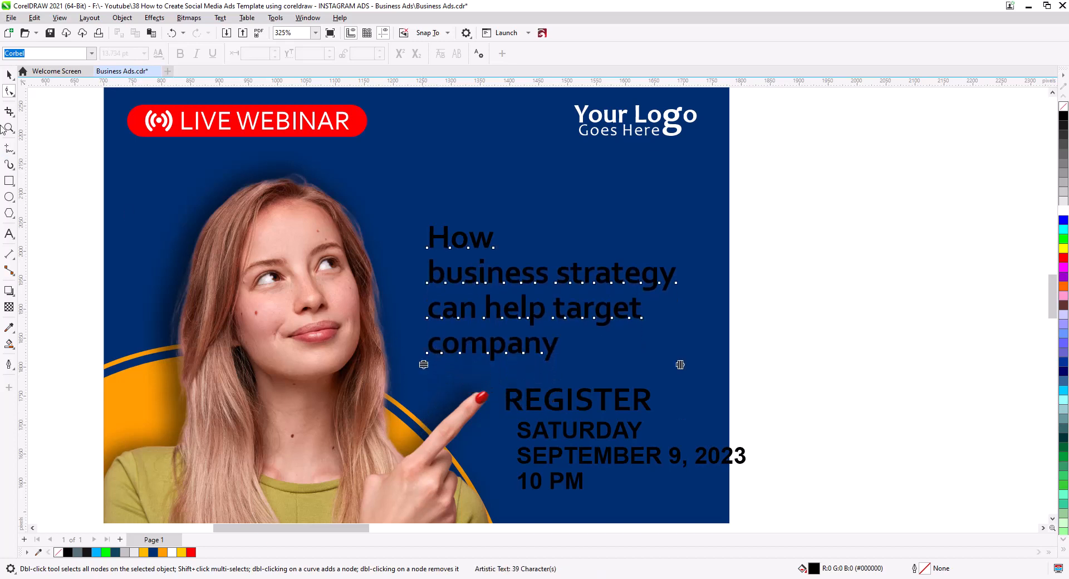
{"action": "left_click", "coordinate": [8, 74]}
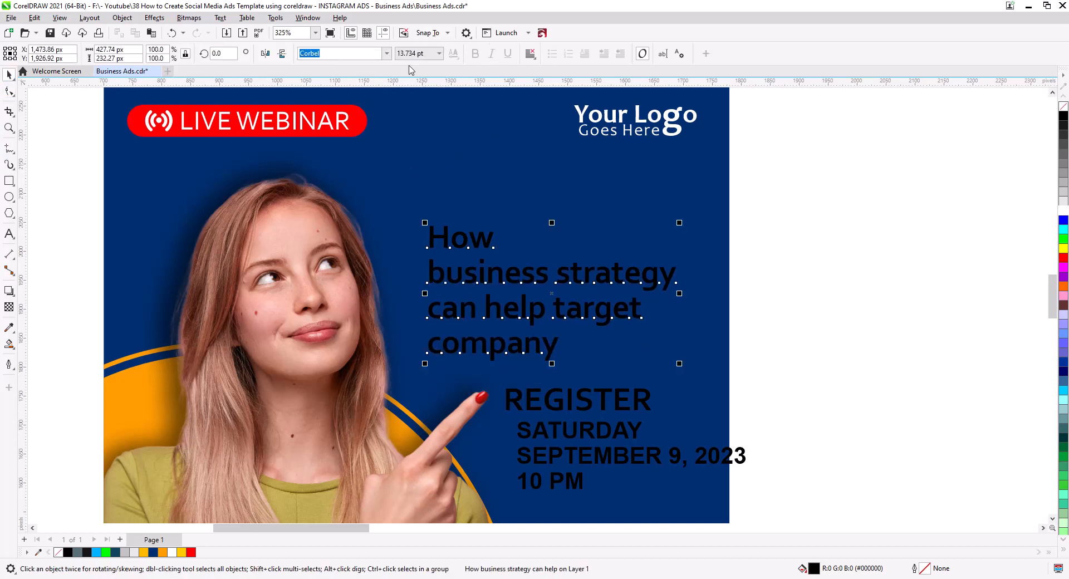
Step: Right-align the headline text and move it up and slightly right, under the logo
{"action": "left_click", "coordinate": [535, 57]}
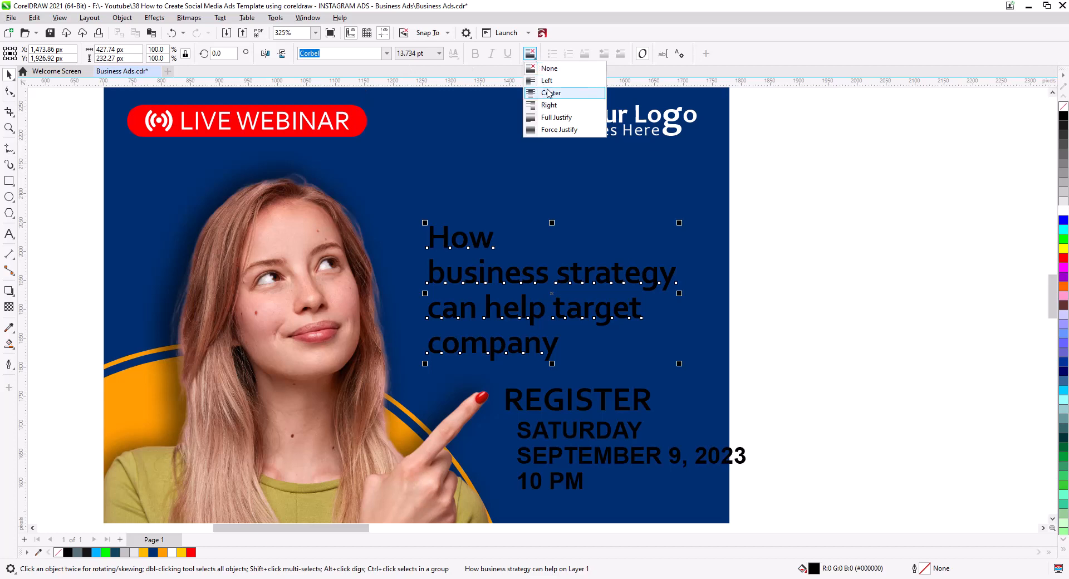
{"action": "left_click", "coordinate": [549, 106]}
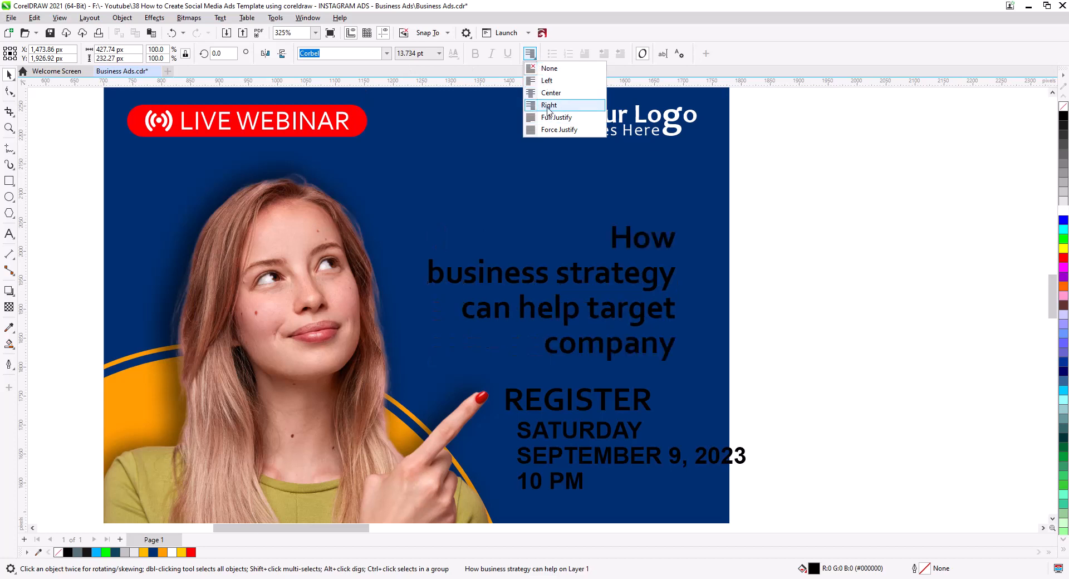
{"action": "left_click_drag", "start_coordinate": [601, 281], "coordinate": [610, 254]}
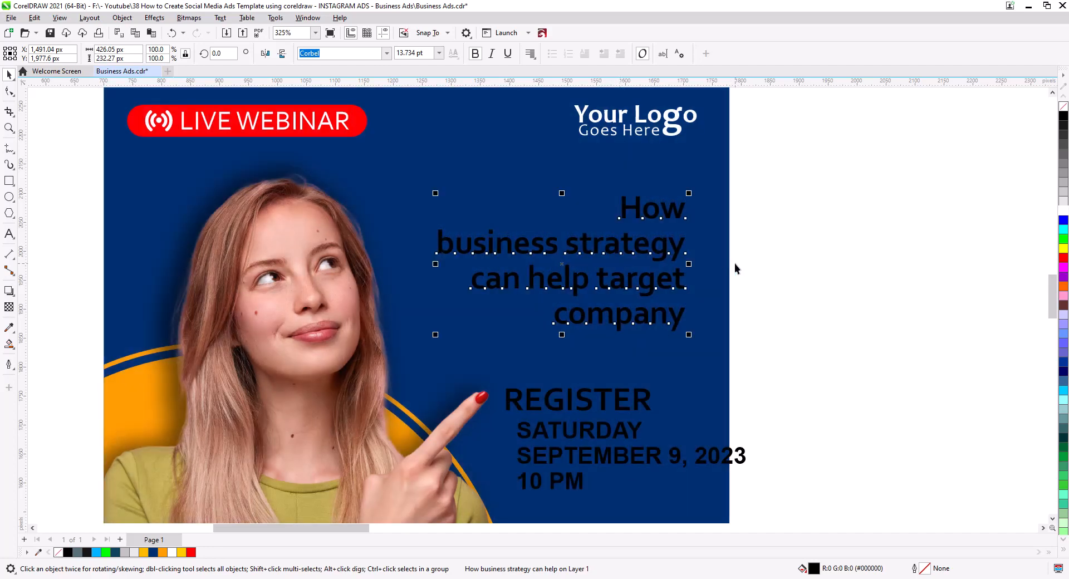
Step: Join "How" and "business strategy" on one line of the headline
{"action": "left_click", "coordinate": [441, 246]}
{"action": "double_click", "coordinate": [441, 246]}
{"action": "key", "text": "BackSpace"}
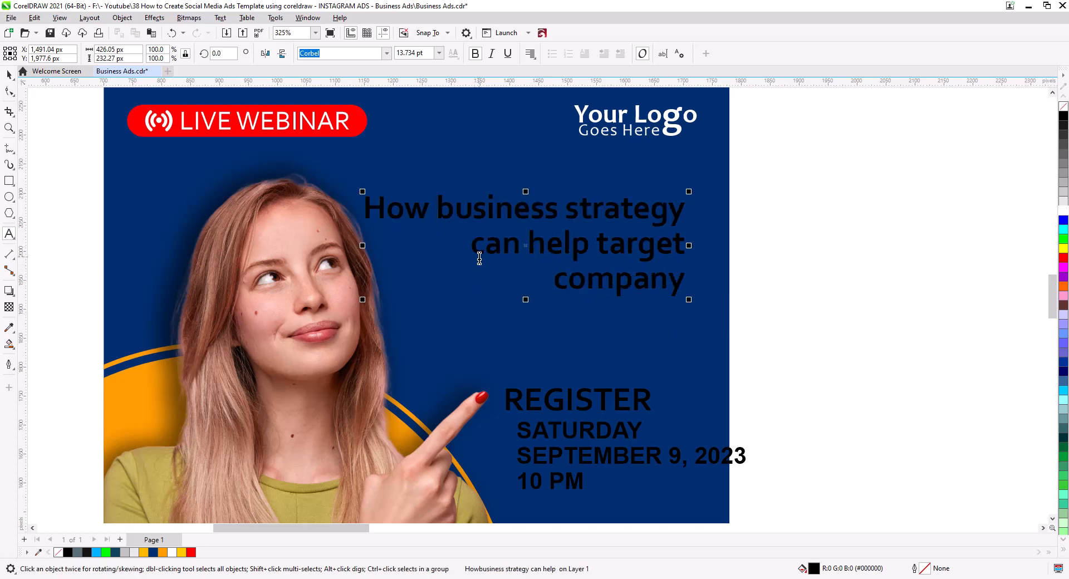
Step: Color the words "business strategy" in the headline with the document's orange
{"action": "double_click", "coordinate": [463, 217]}
{"action": "left_click_drag", "start_coordinate": [464, 217], "coordinate": [612, 208]}
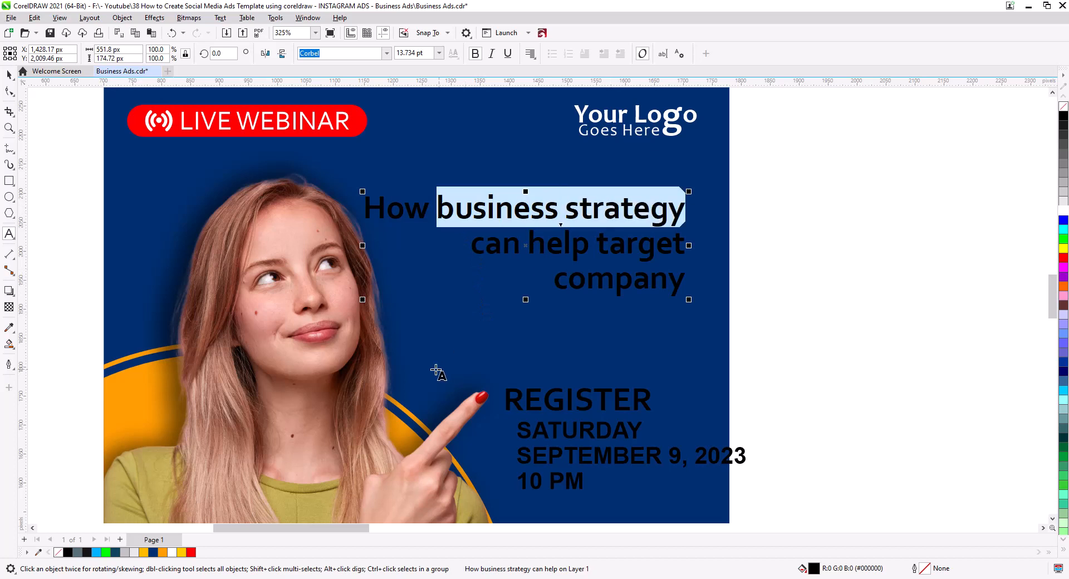
{"action": "left_click", "coordinate": [163, 553]}
Step: Color the headline words "How" and "can help target company" white
{"action": "double_click", "coordinate": [391, 212]}
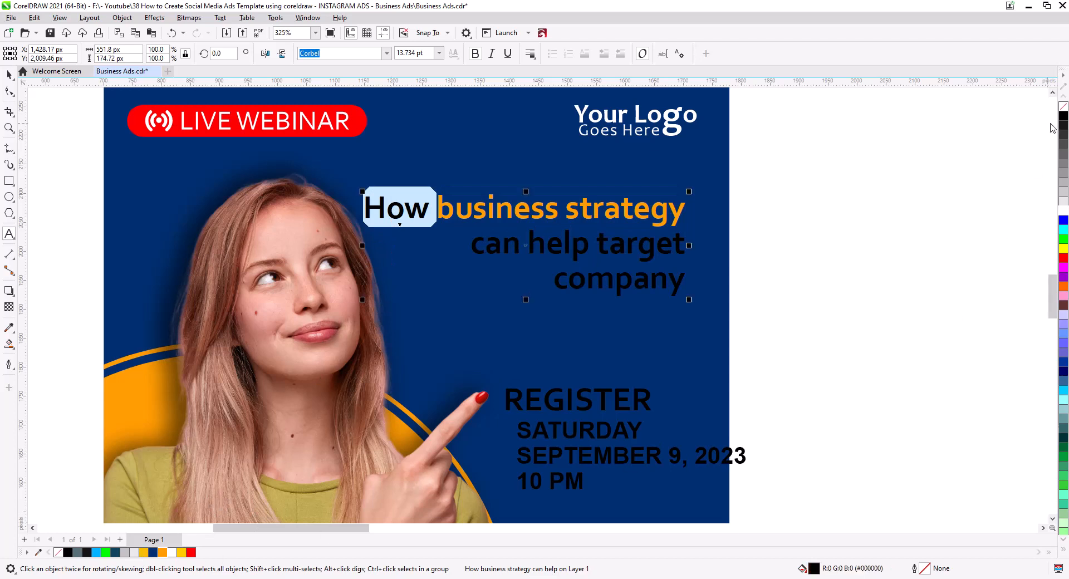
{"action": "left_click", "coordinate": [1062, 212]}
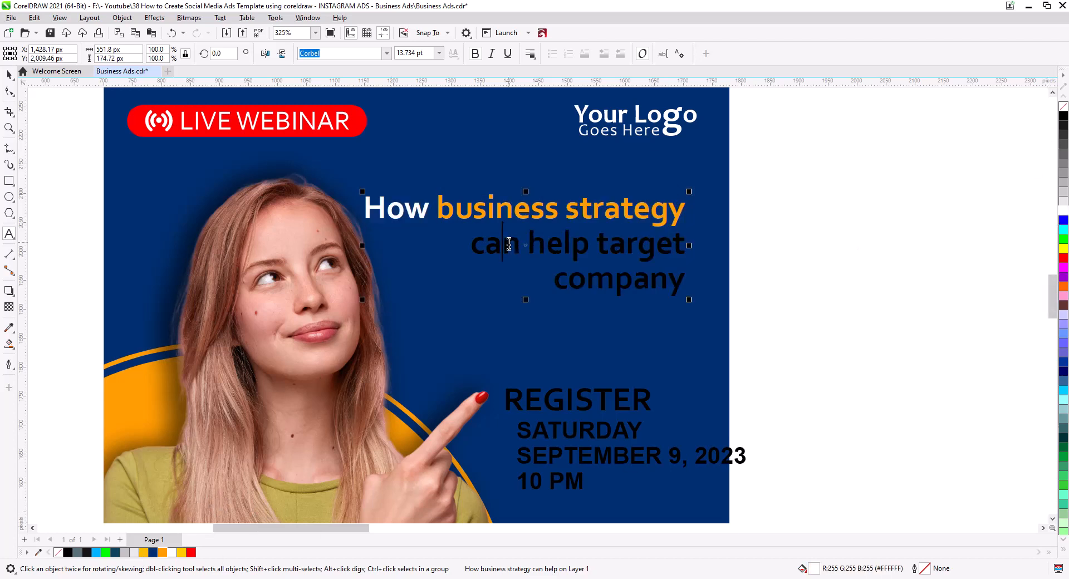
{"action": "left_click_drag", "start_coordinate": [472, 243], "coordinate": [684, 281]}
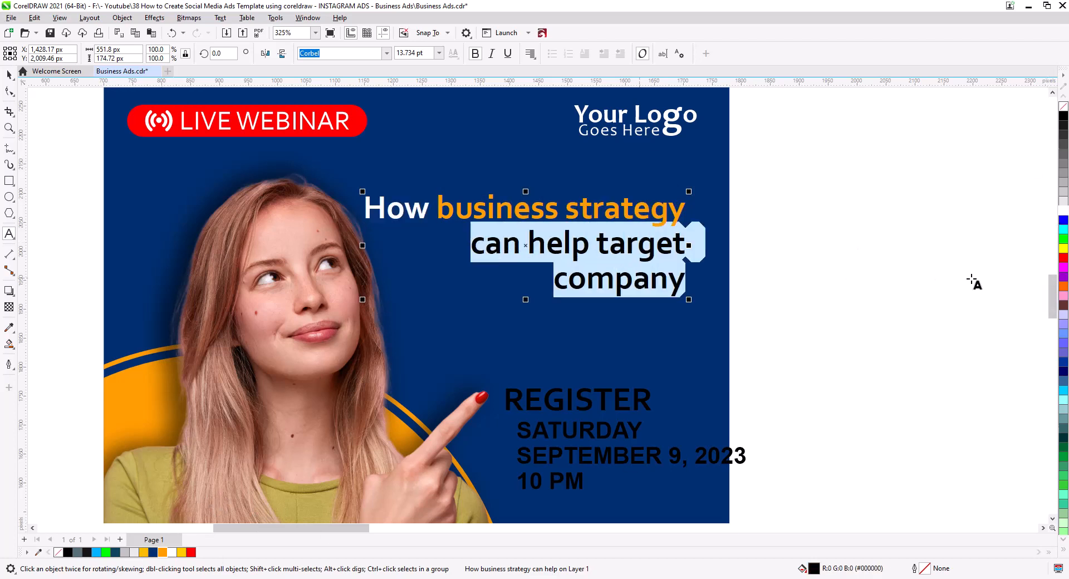
{"action": "left_click", "coordinate": [1062, 212]}
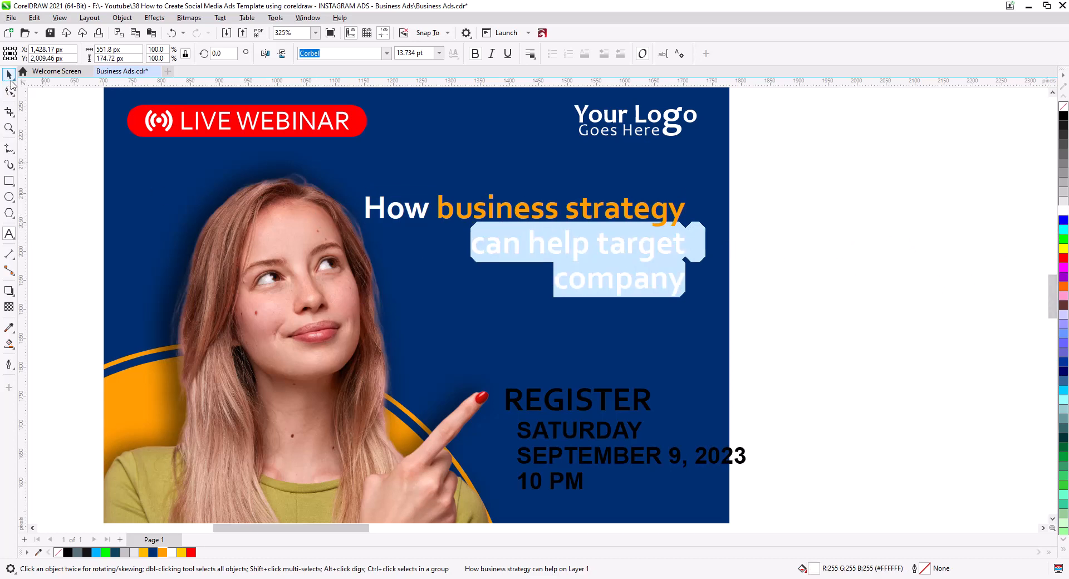
{"action": "left_click", "coordinate": [9, 75]}
{"action": "key", "text": "Escape"}
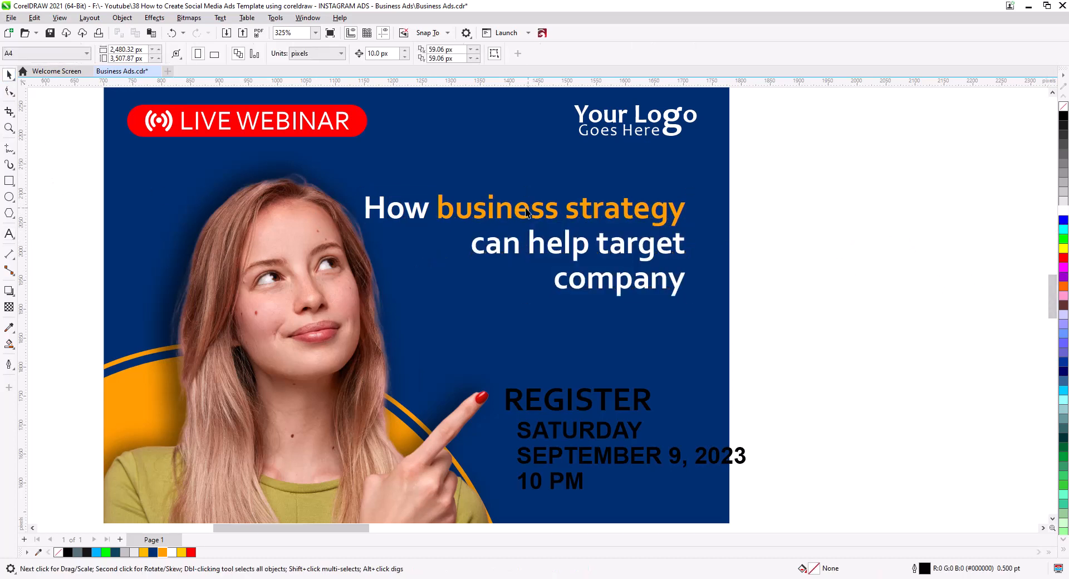
Step: Put "business strategy" on its own line below "How" and move the headline slightly up
{"action": "double_click", "coordinate": [433, 216]}
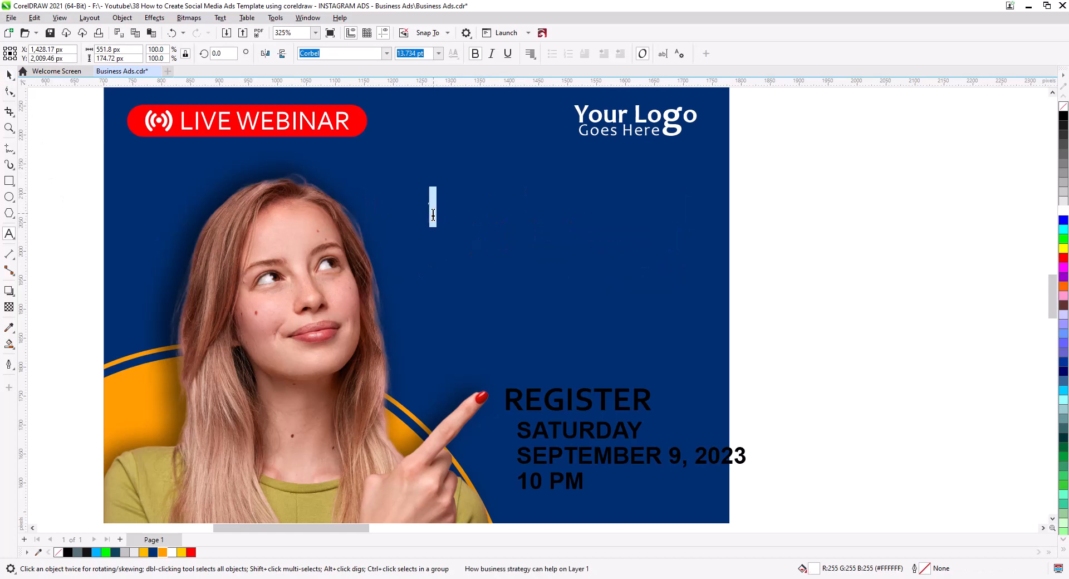
{"action": "key", "text": "Return"}
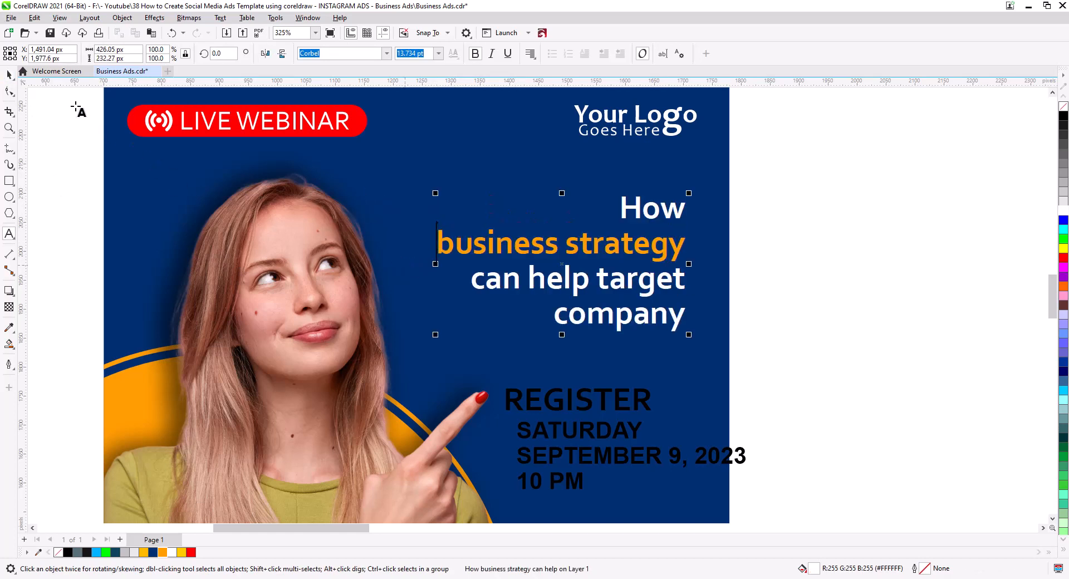
{"action": "left_click", "coordinate": [9, 74]}
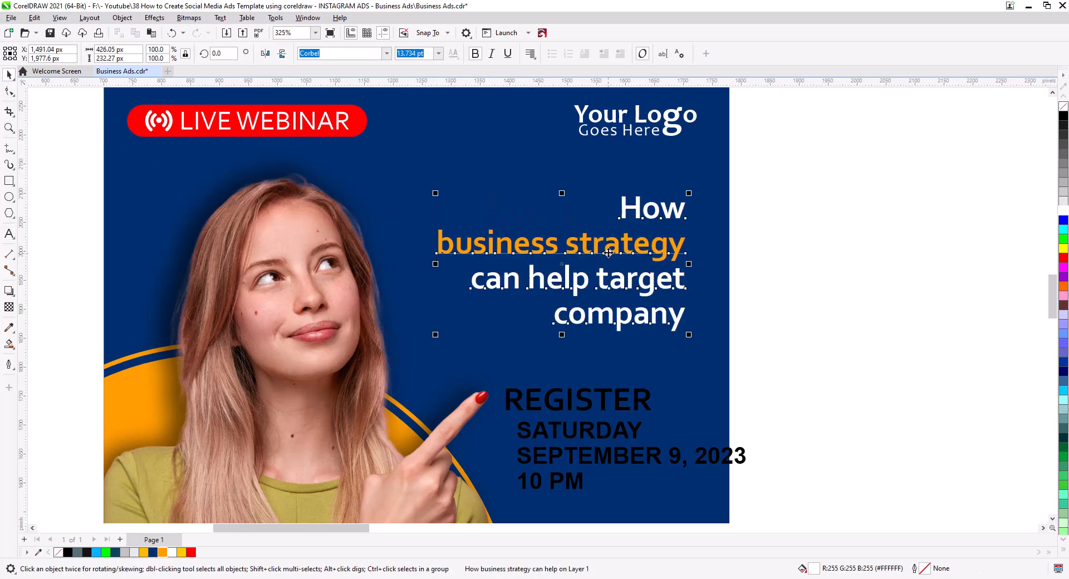
{"action": "left_click_drag", "start_coordinate": [608, 257], "coordinate": [606, 244]}
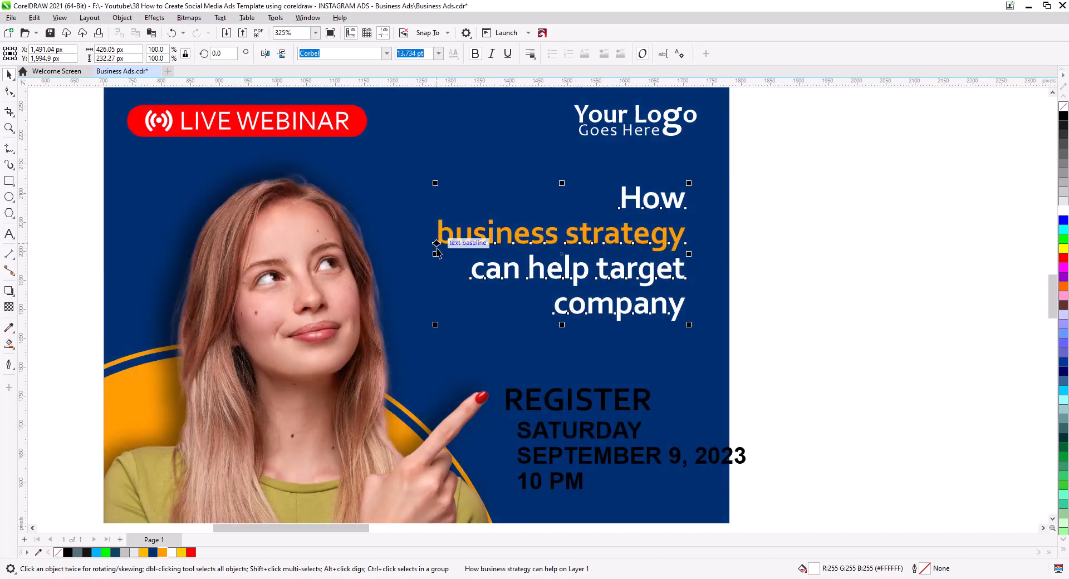
Step: Change the headline to Title Case and enlarge it proportionally to about 15.8 pt, extending toward the woman's photo
{"action": "left_click", "coordinate": [220, 18]}
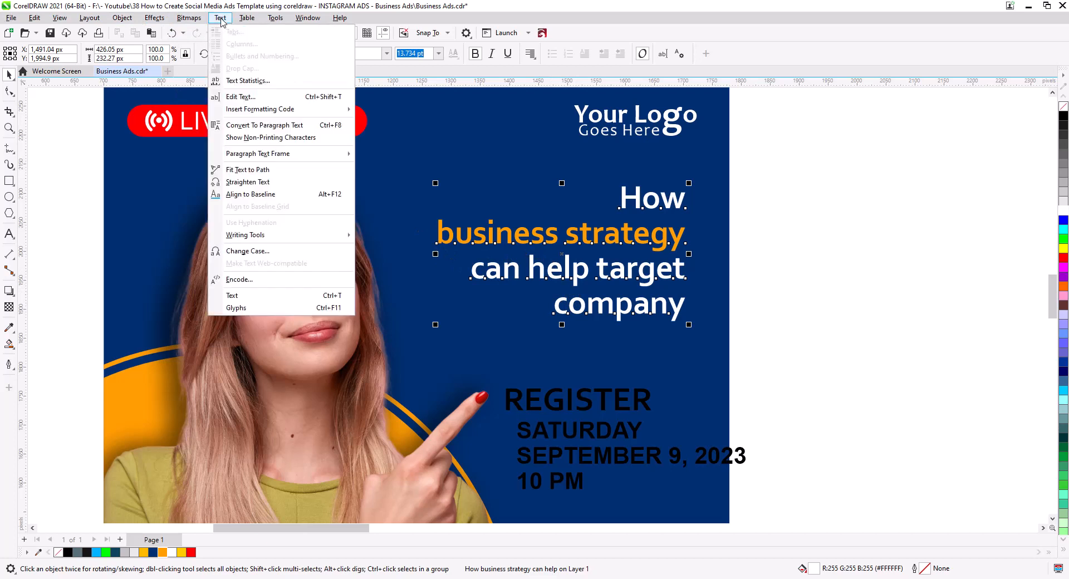
{"action": "left_click", "coordinate": [267, 251]}
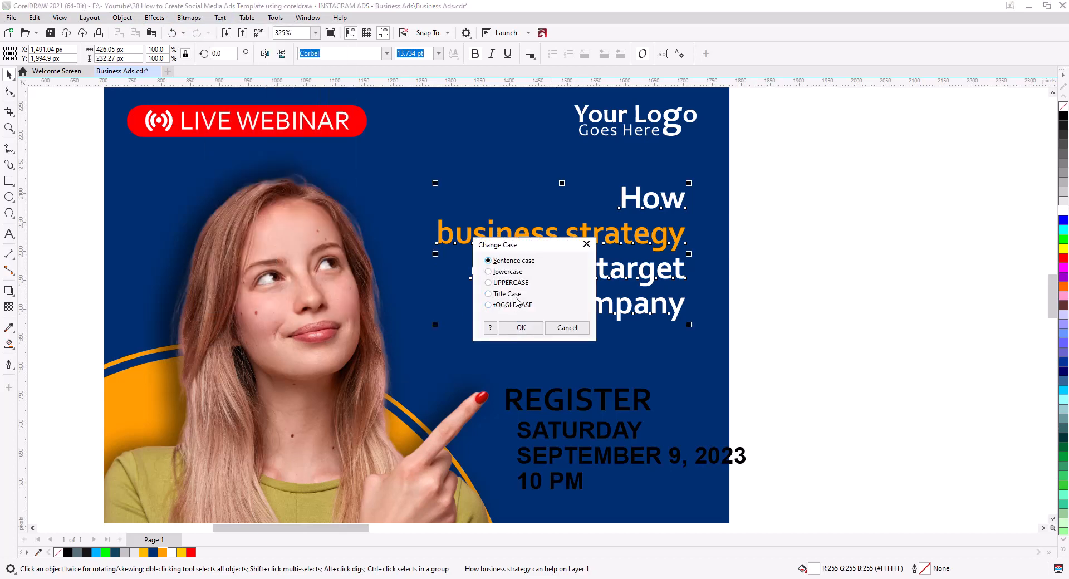
{"action": "left_click", "coordinate": [519, 328]}
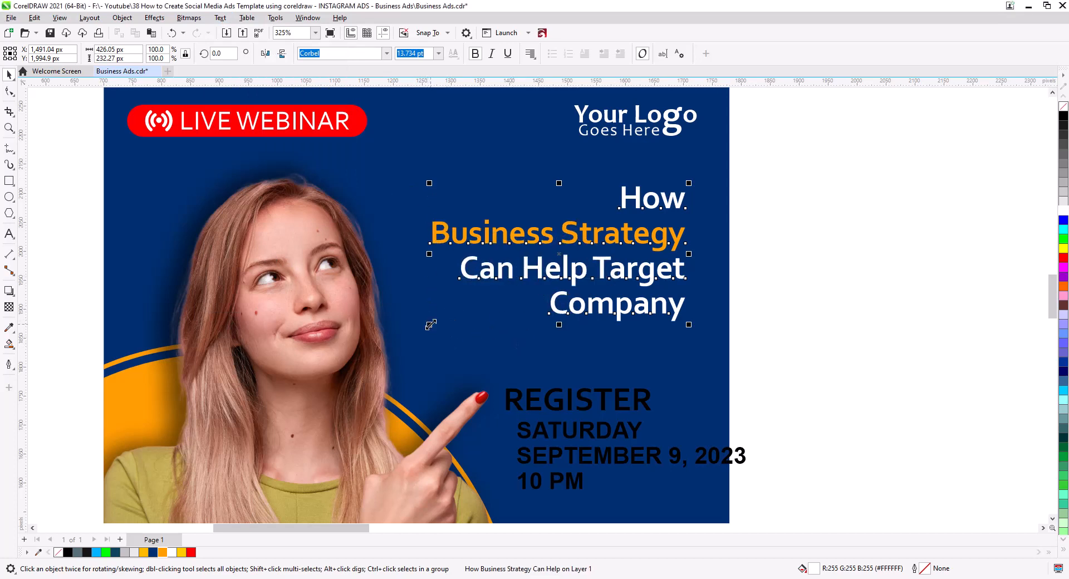
{"action": "left_click_drag", "start_coordinate": [431, 325], "coordinate": [391, 345]}
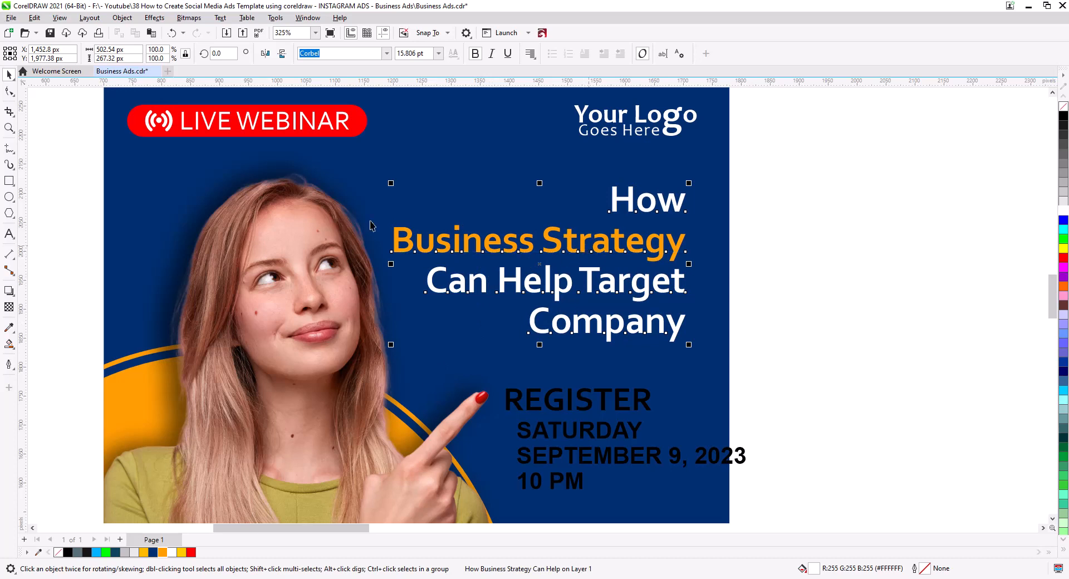
Step: Set the font size of the headline word "How" to 12 pt
{"action": "double_click", "coordinate": [633, 209]}
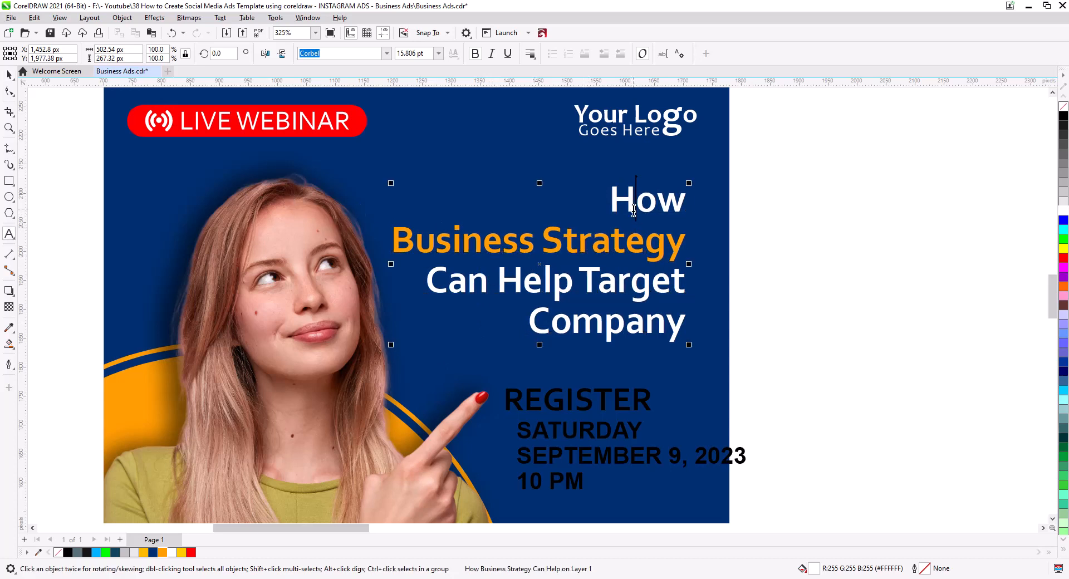
{"action": "double_click", "coordinate": [632, 209]}
{"action": "left_click", "coordinate": [402, 53]}
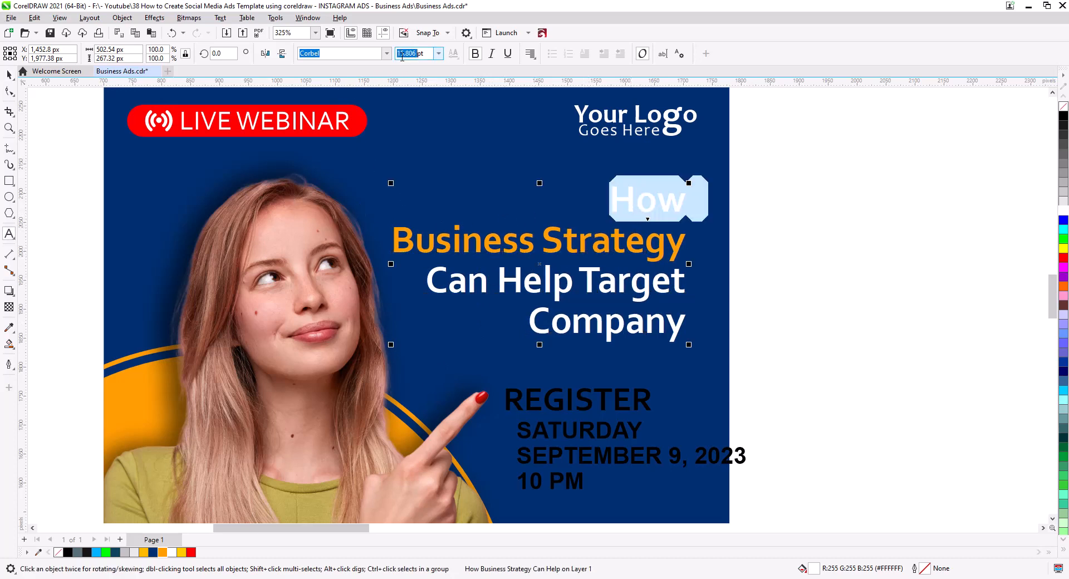
{"action": "type", "text": "12"}
{"action": "key", "text": "Return"}
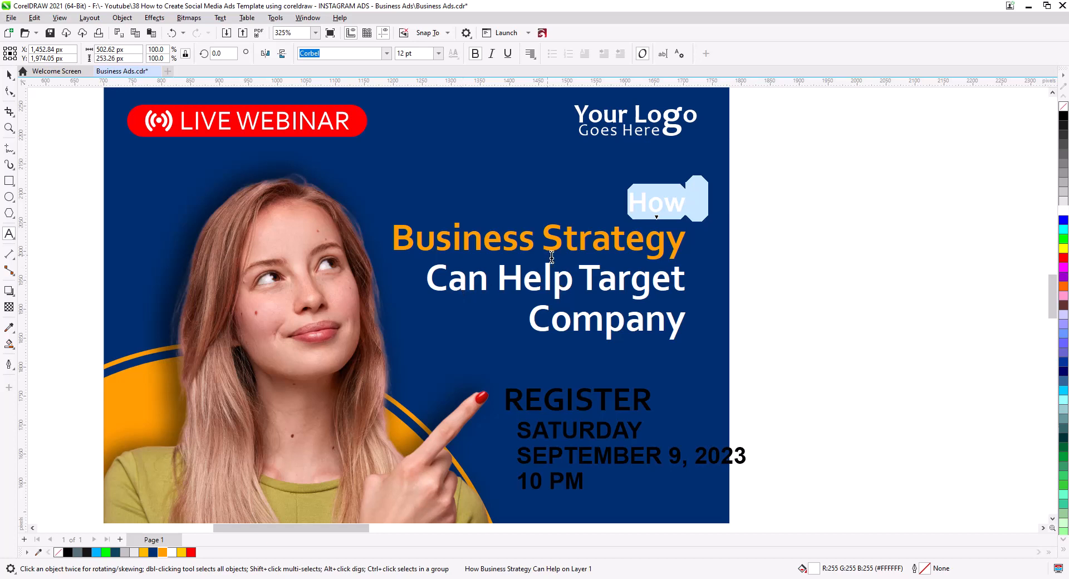
Step: Color the headline words "Target" and "Company" orange
{"action": "double_click", "coordinate": [607, 281]}
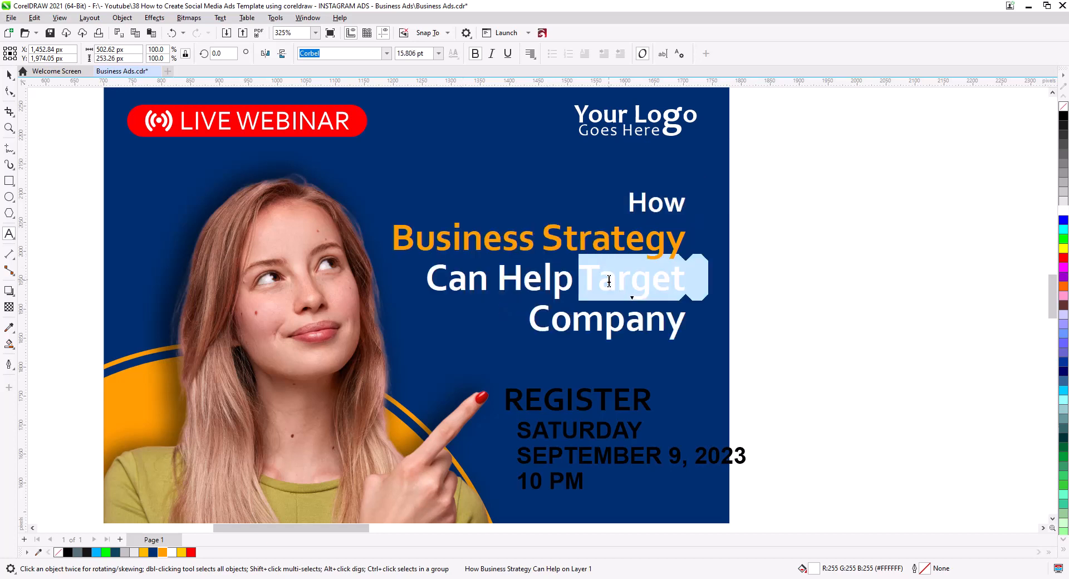
{"action": "left_click", "coordinate": [162, 552]}
{"action": "double_click", "coordinate": [606, 322]}
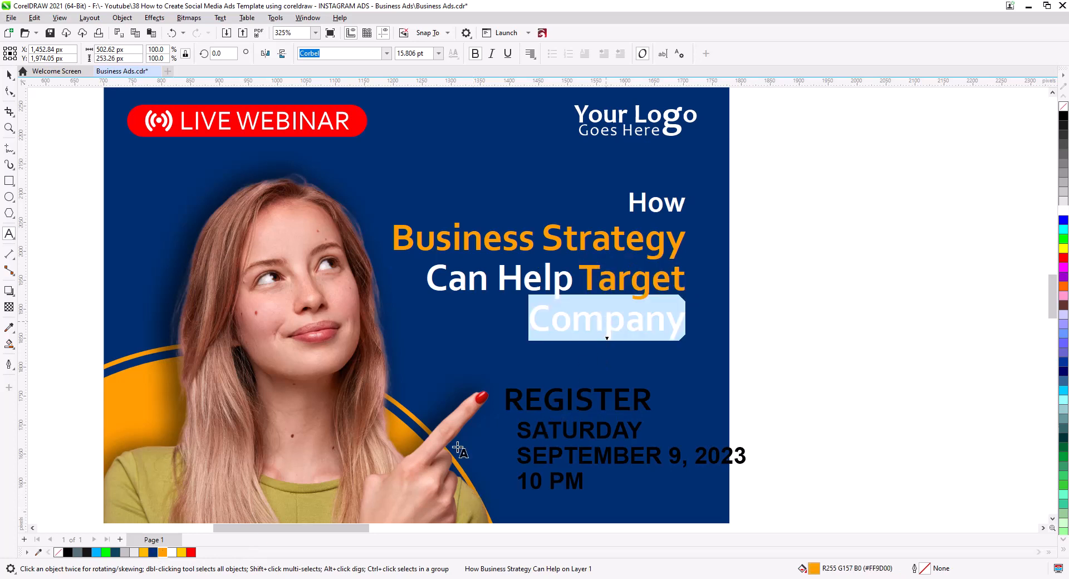
{"action": "left_click", "coordinate": [162, 552]}
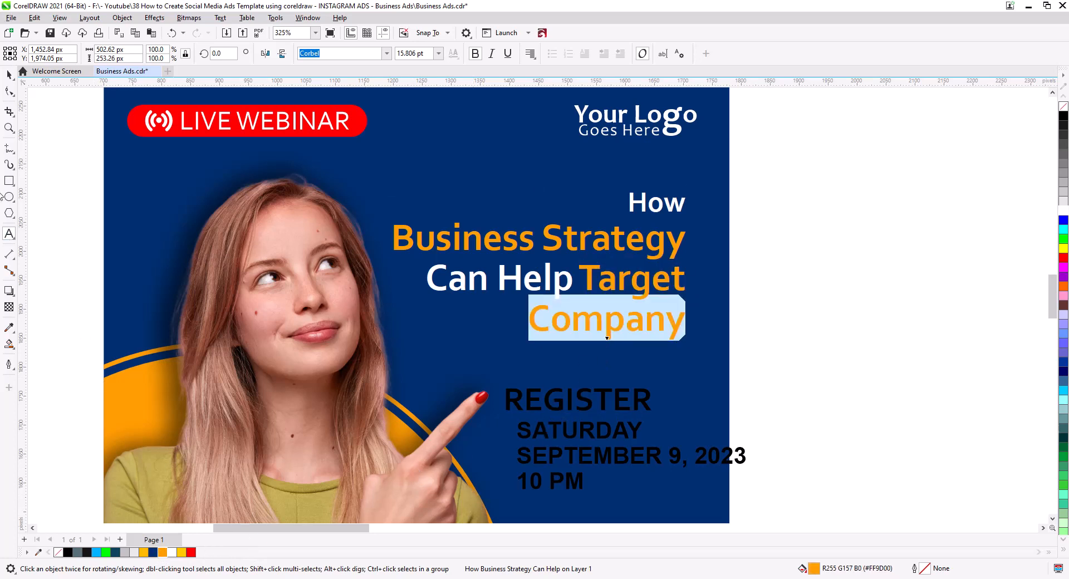
{"action": "left_click", "coordinate": [9, 74]}
{"action": "left_click", "coordinate": [51, 157]}
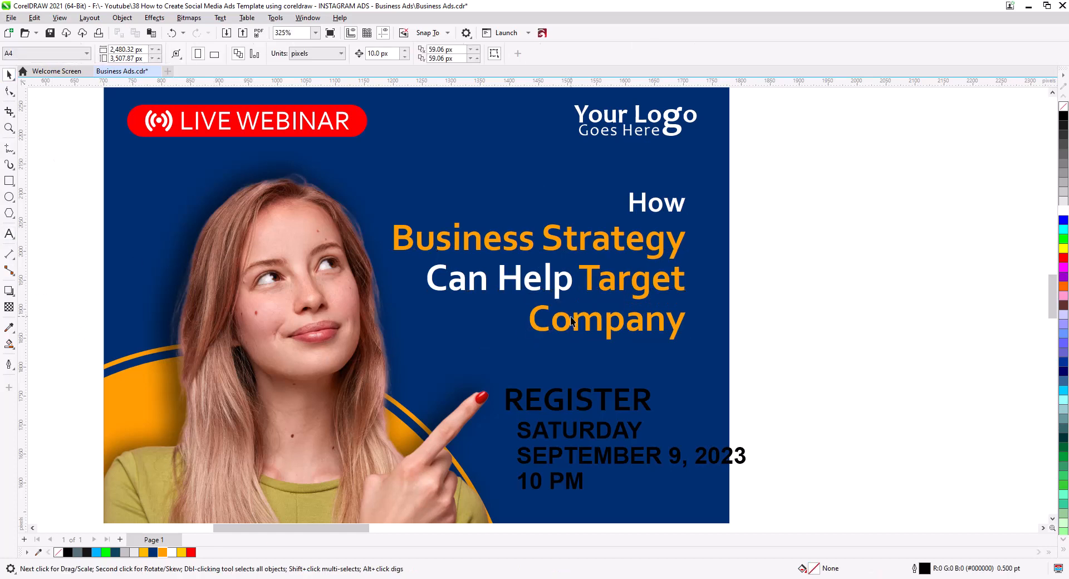
Step: Set the font size of the headline words "Can Help" to 12 pt
{"action": "left_click", "coordinate": [482, 288]}
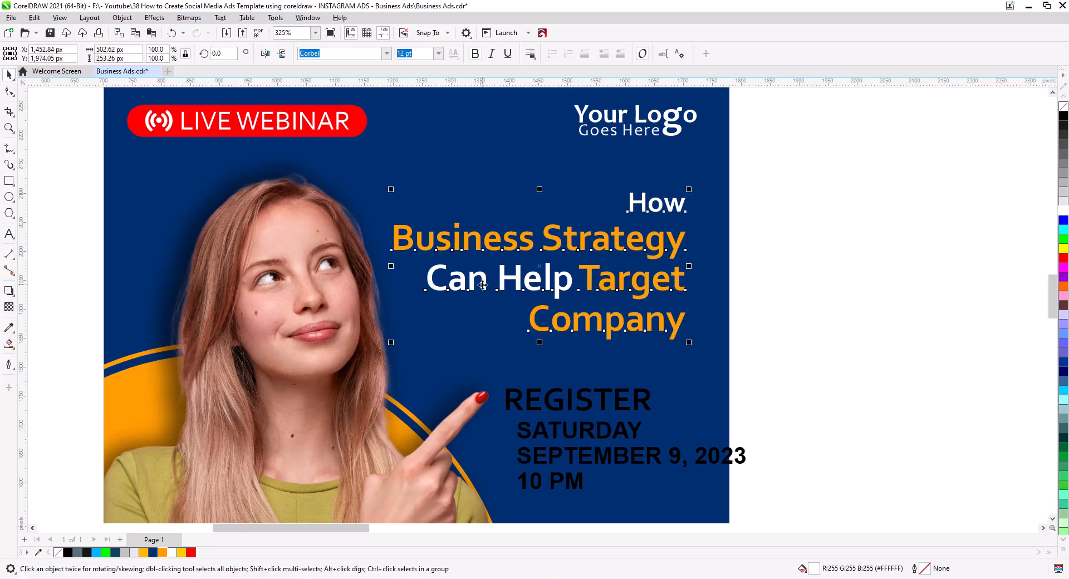
{"action": "double_click", "coordinate": [478, 282]}
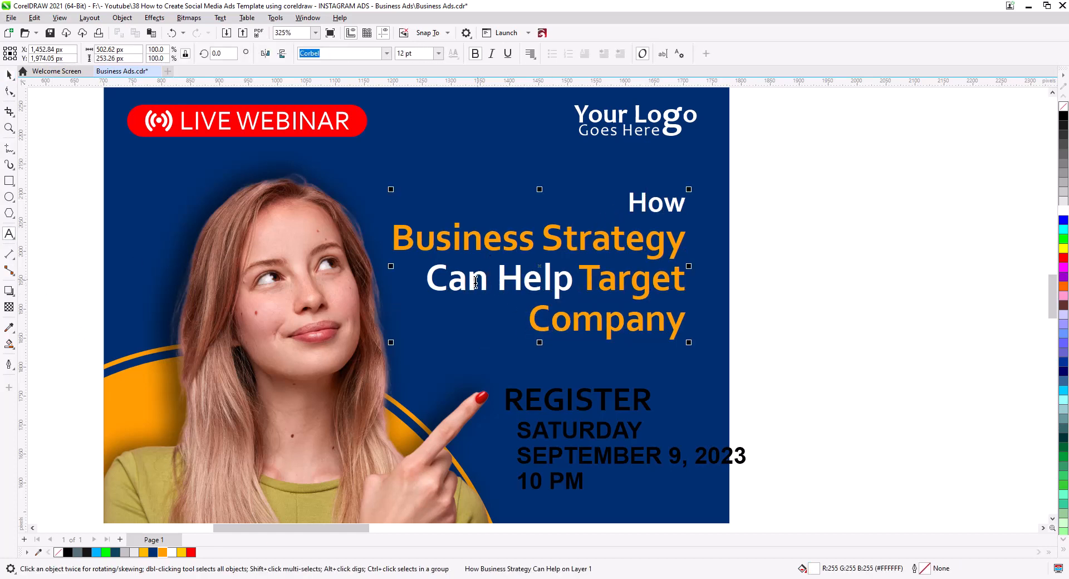
{"action": "left_click_drag", "start_coordinate": [426, 279], "coordinate": [573, 278]}
{"action": "left_click", "coordinate": [400, 55]}
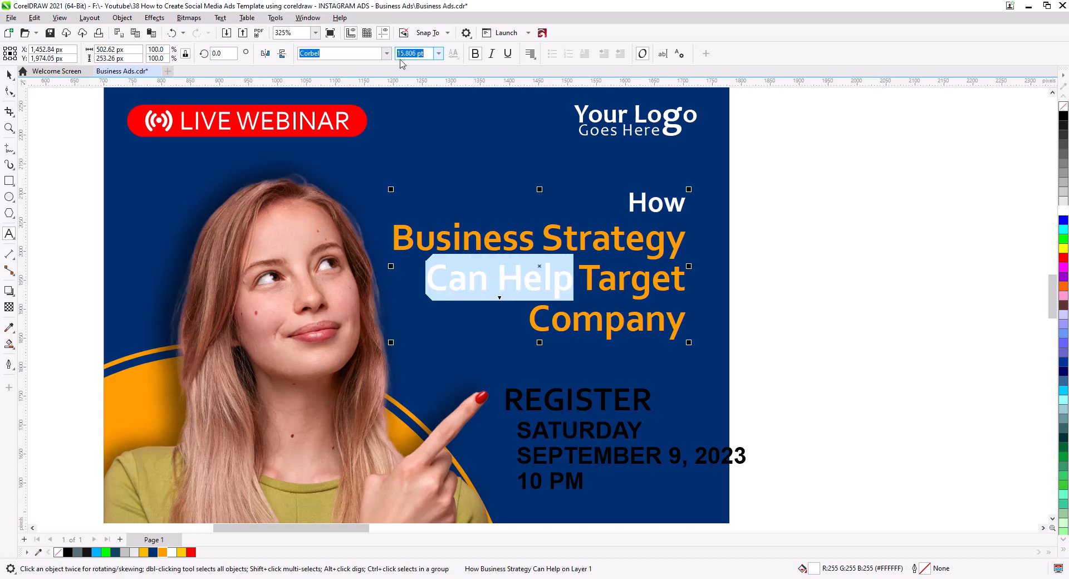
{"action": "type", "text": "12"}
{"action": "key", "text": "Return"}
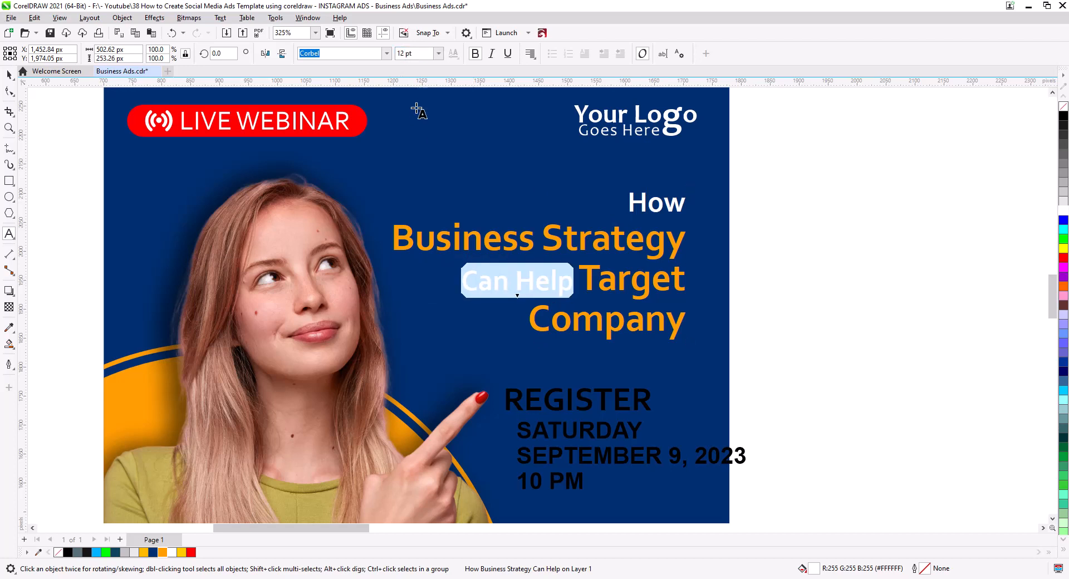
{"action": "left_click", "coordinate": [8, 75]}
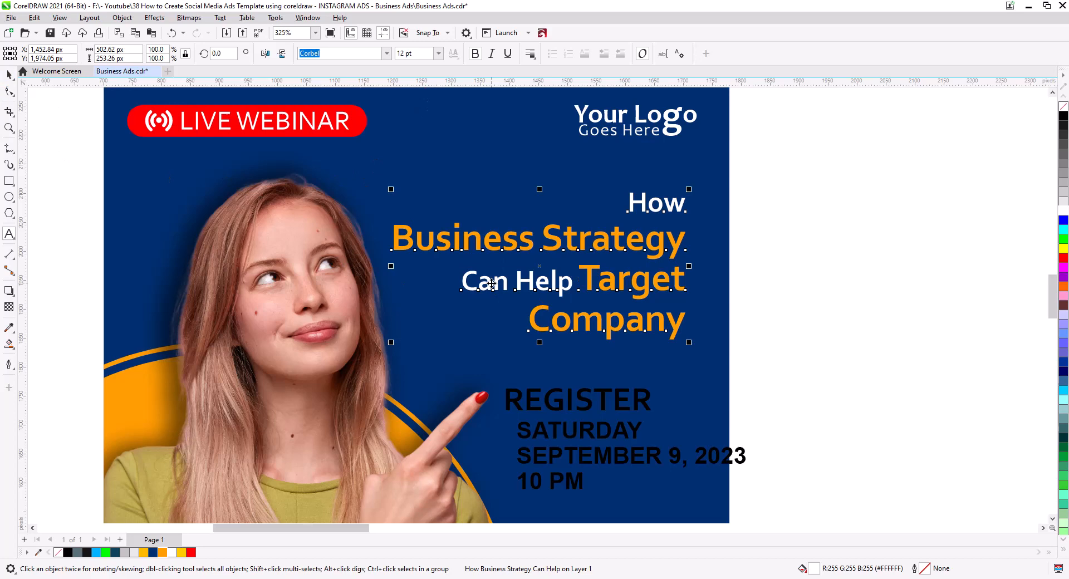
{"action": "left_click", "coordinate": [799, 269]}
Step: Move the headline slightly up and align its right edge with the logo
{"action": "left_click", "coordinate": [660, 247]}
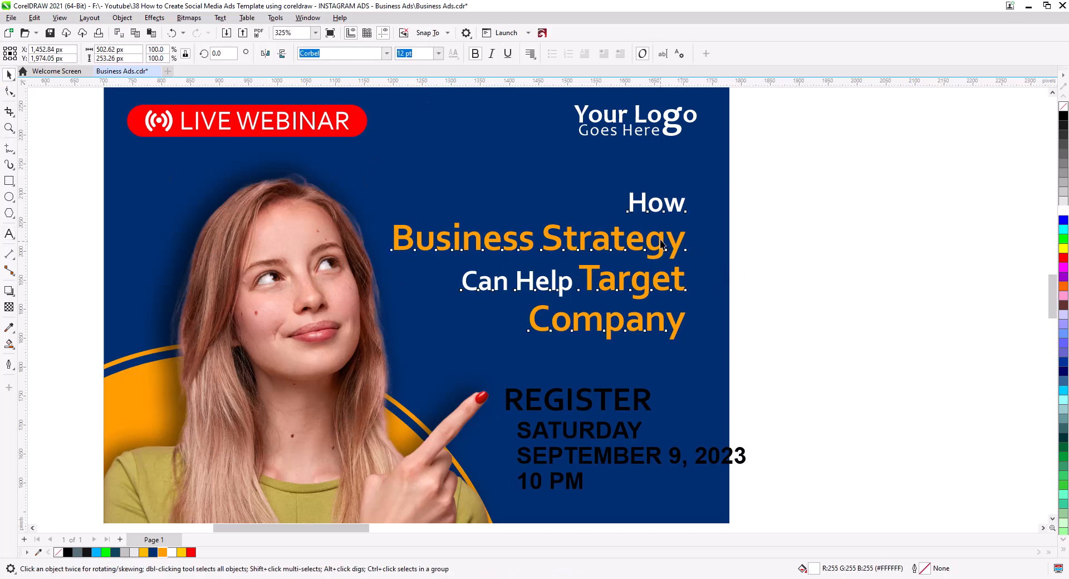
{"action": "left_click_drag", "start_coordinate": [661, 246], "coordinate": [661, 243]}
{"action": "left_click", "coordinate": [677, 132], "text": "shift"}
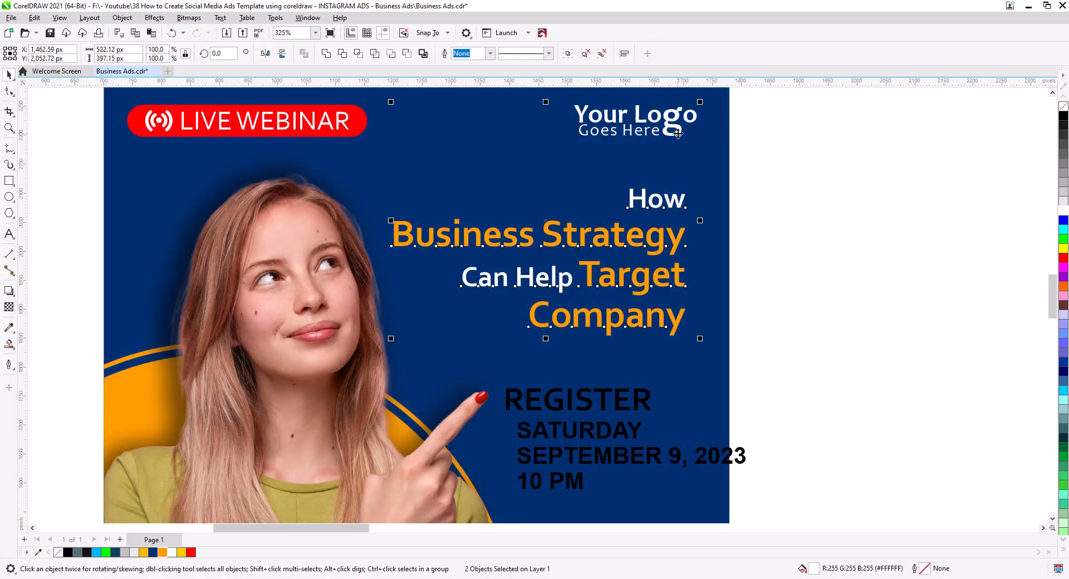
{"action": "key", "text": "r"}
{"action": "left_click", "coordinate": [777, 255]}
Step: Move "REGISTER" slightly up and draw a rectangle about 270 px wide and 54 px high around it
{"action": "scroll", "coordinate": [777, 255], "scroll_direction": "down", "scroll_amount": 2}
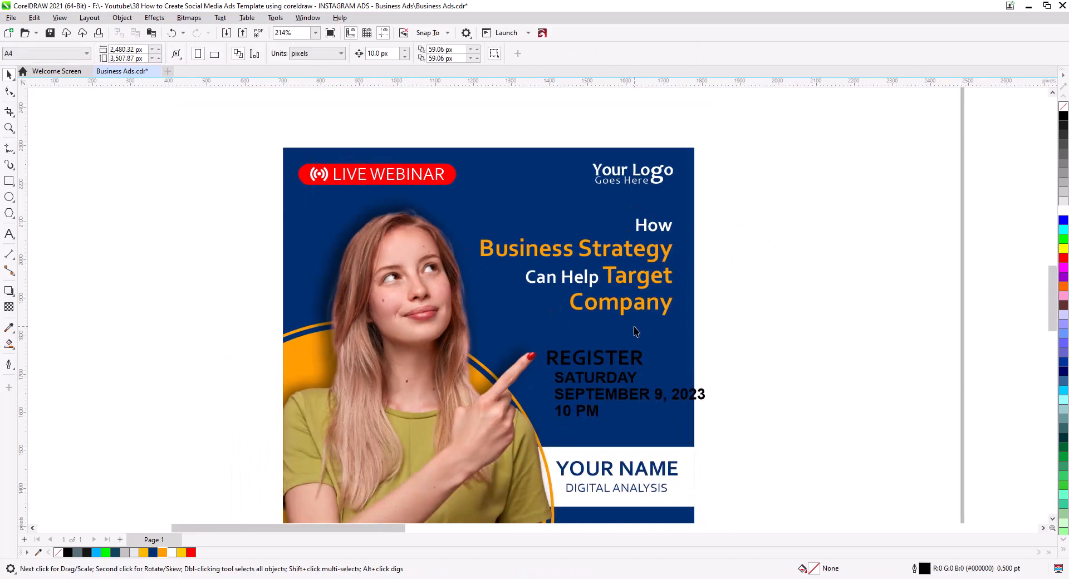
{"action": "scroll", "coordinate": [636, 331], "scroll_direction": "down", "scroll_amount": 3}
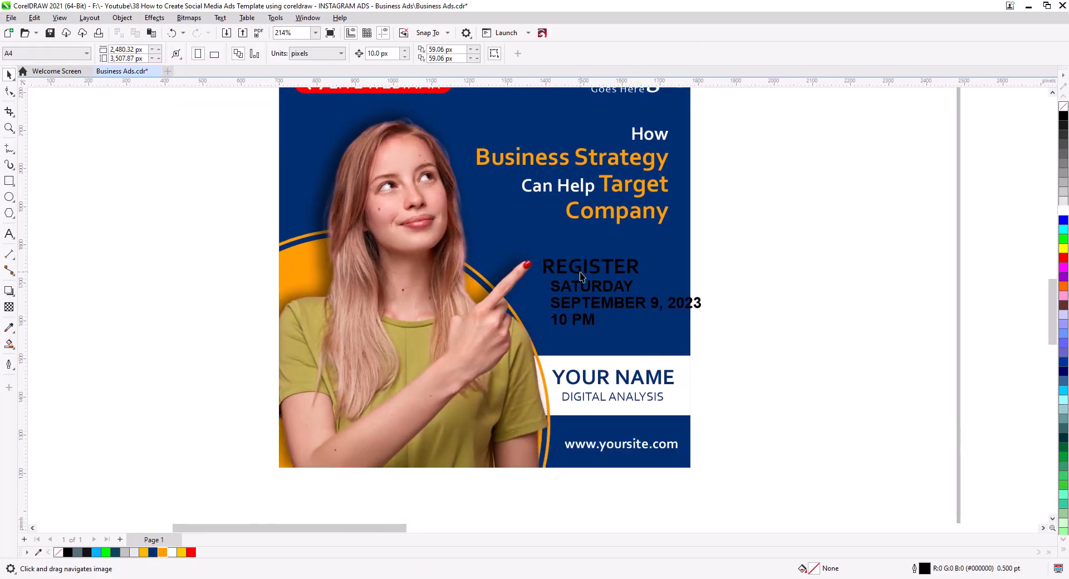
{"action": "left_click_drag", "start_coordinate": [580, 272], "coordinate": [581, 263]}
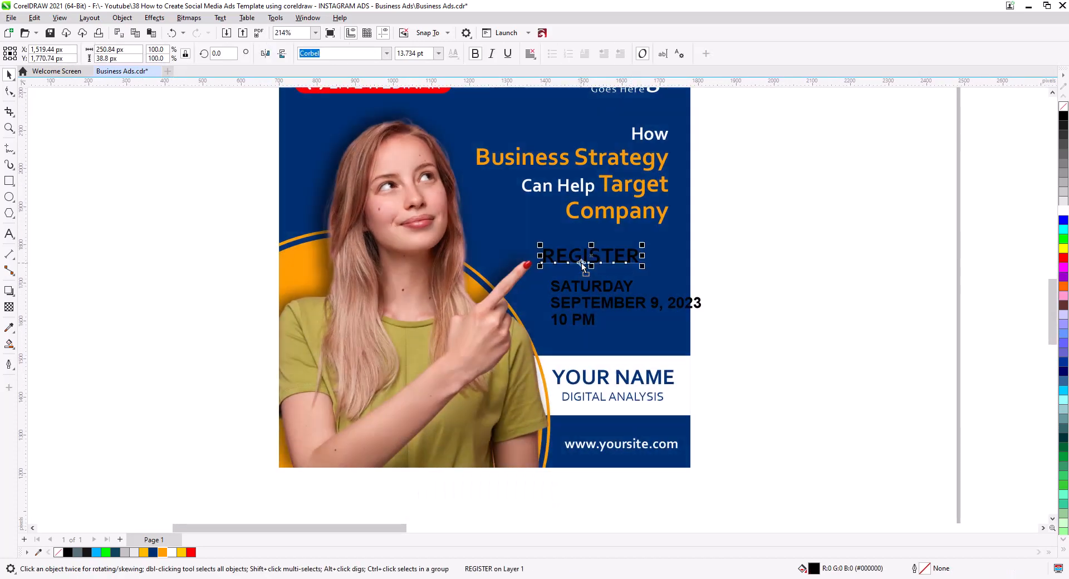
{"action": "scroll", "coordinate": [591, 265], "scroll_direction": "up", "scroll_amount": 3}
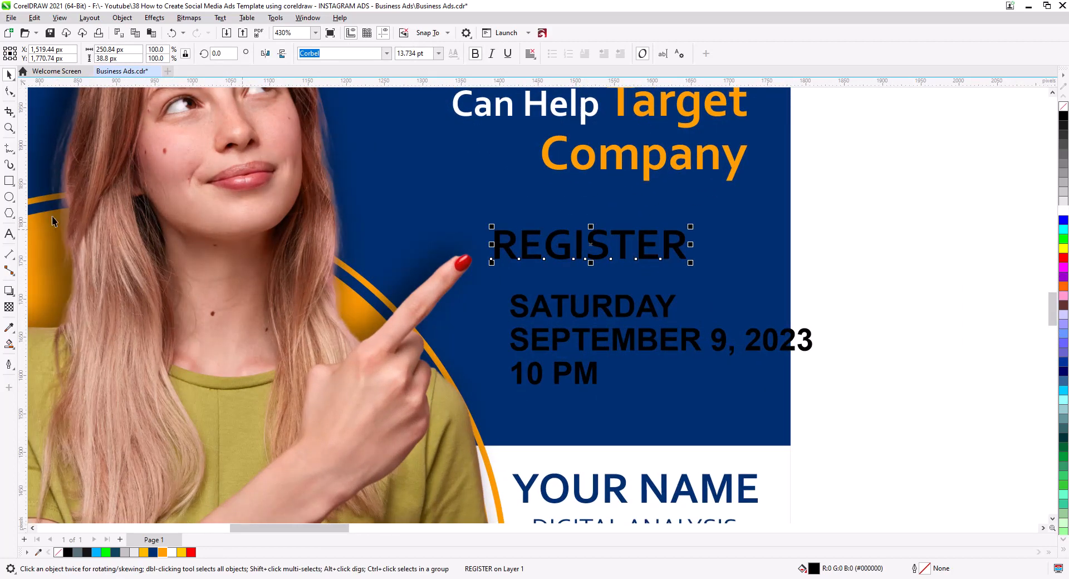
{"action": "left_click", "coordinate": [9, 180]}
{"action": "mouse_move", "coordinate": [484, 225]}
{"action": "left_mouse_down"}
{"action": "mouse_move", "coordinate": [610, 265]}
{"action": "mouse_move", "coordinate": [694, 270]}
{"action": "mouse_move", "coordinate": [680, 269]}
{"action": "left_mouse_up"}
{"action": "key", "text": "space"}
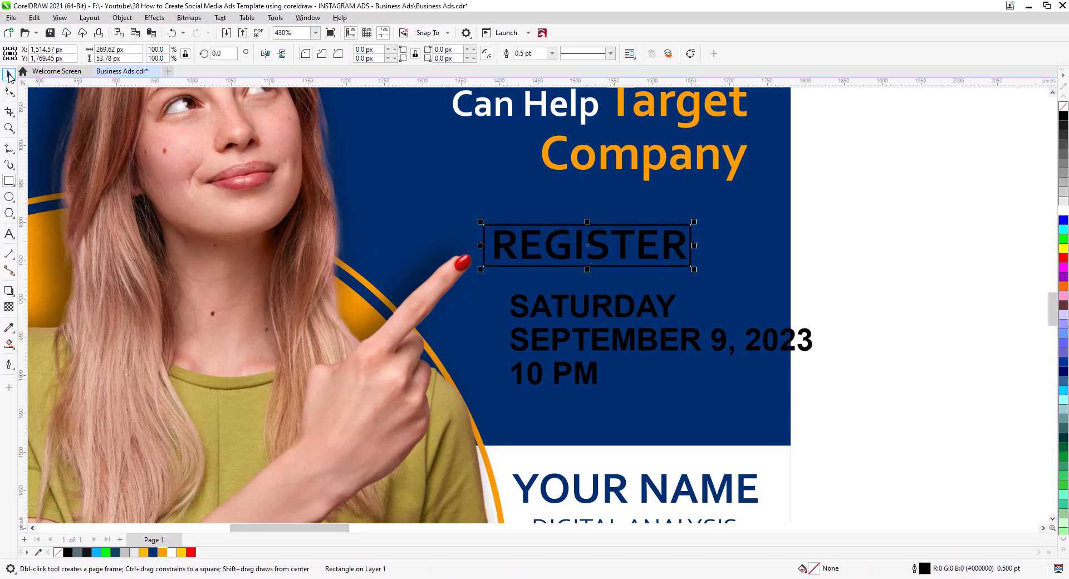
Step: Shrink the "REGISTER" text about its center to about 11.8 pt and color it dark blue
{"action": "left_click", "coordinate": [686, 261]}
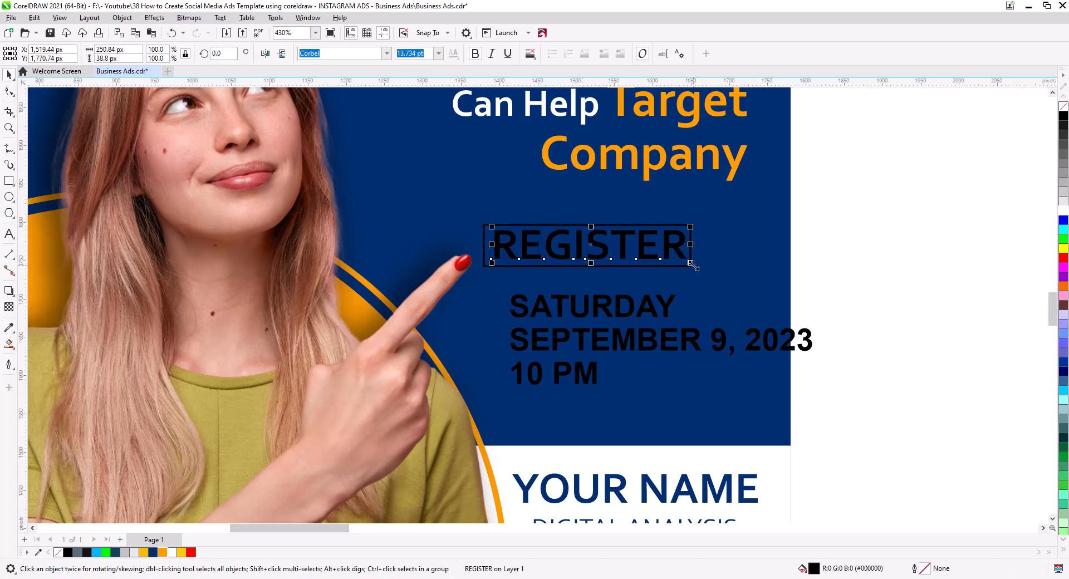
{"action": "left_click_drag", "start_coordinate": [691, 269], "coordinate": [680, 265]}
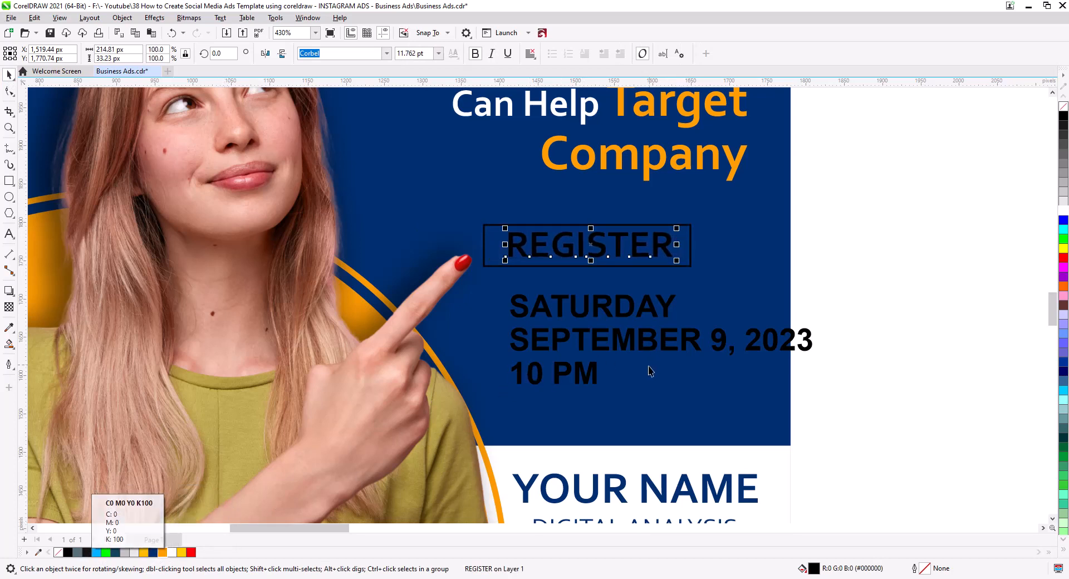
{"action": "left_click", "coordinate": [153, 552]}
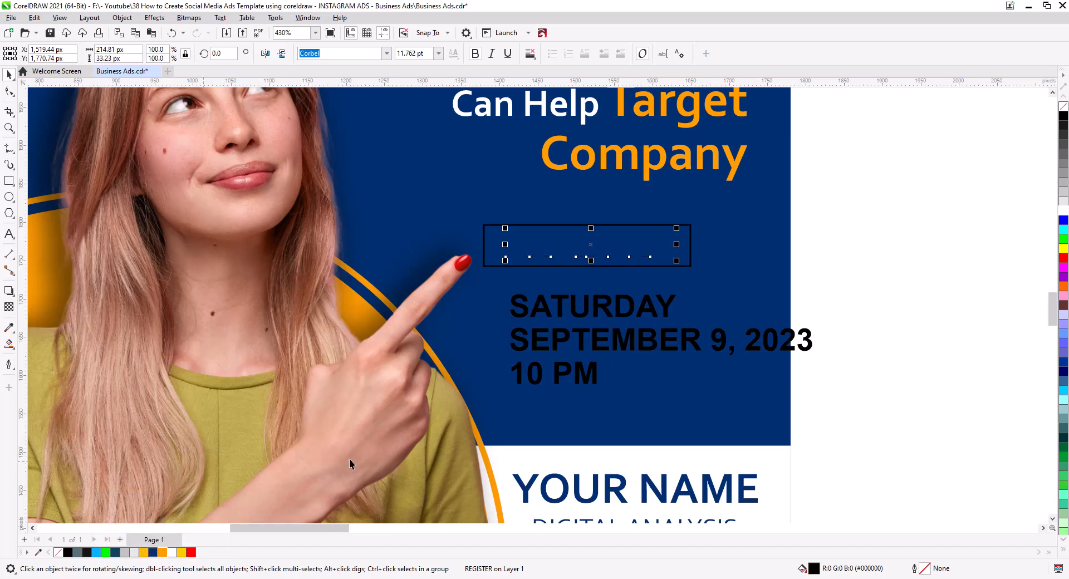
{"action": "left_click", "coordinate": [918, 239]}
Step: Fill the rectangle behind "REGISTER" with orange, remove its outline and narrow it from both sides to about 251 px
{"action": "left_click", "coordinate": [690, 253]}
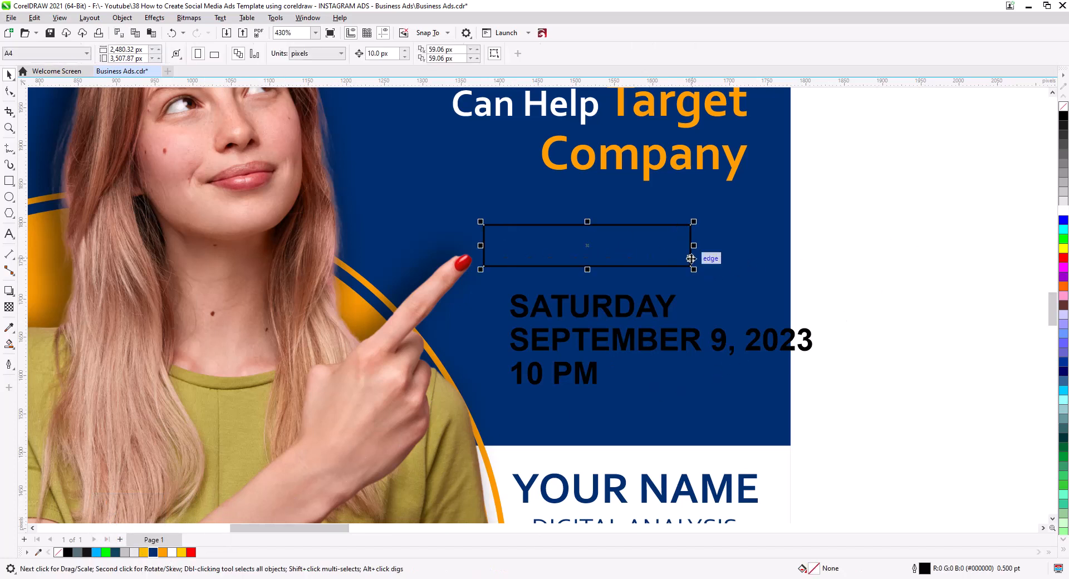
{"action": "left_click", "coordinate": [162, 552]}
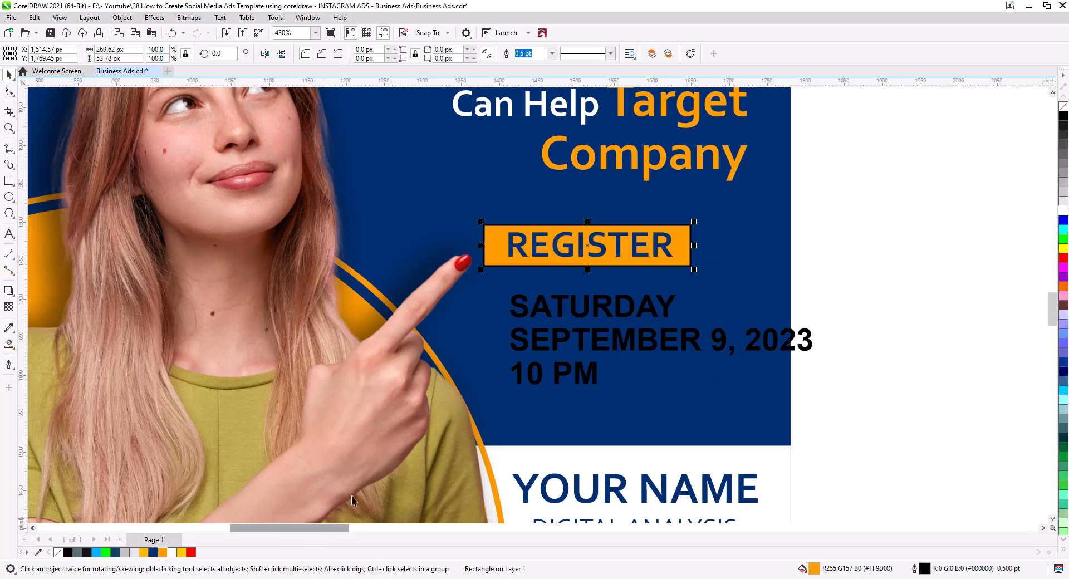
{"action": "right_click", "coordinate": [1064, 108]}
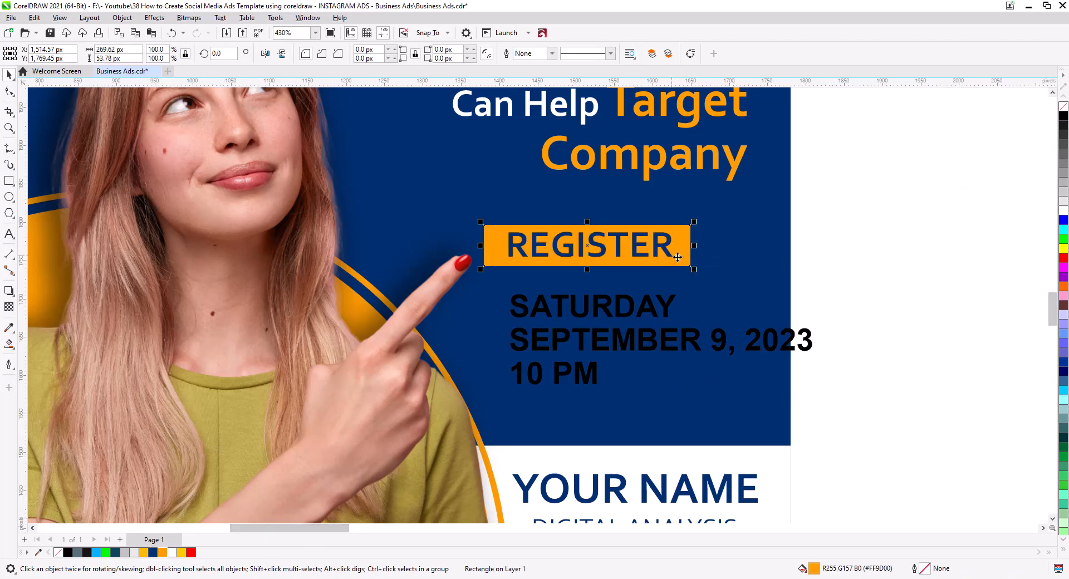
{"action": "left_click_drag", "start_coordinate": [693, 246], "coordinate": [686, 245]}
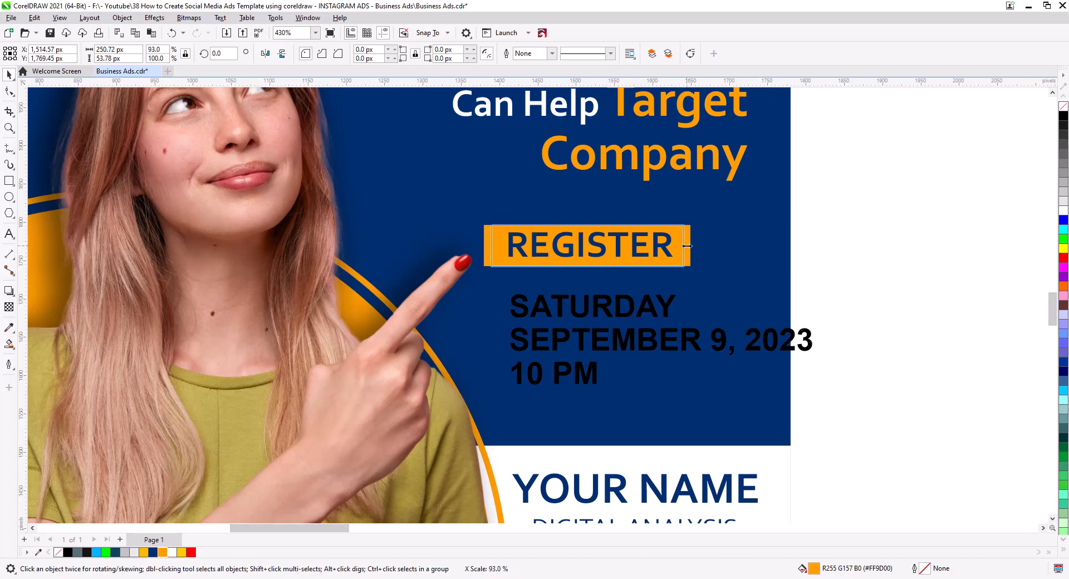
Step: Center the "REGISTER" text horizontally and vertically on the orange rectangle
{"action": "left_click_drag", "start_coordinate": [883, 286], "coordinate": [474, 218]}
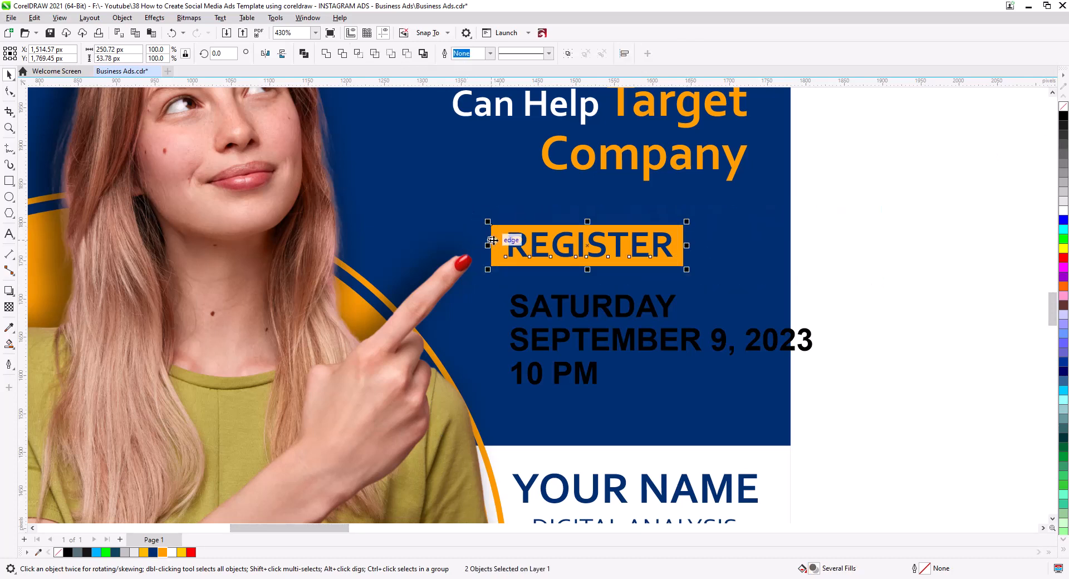
{"action": "key", "text": "c"}
{"action": "key", "text": "e"}
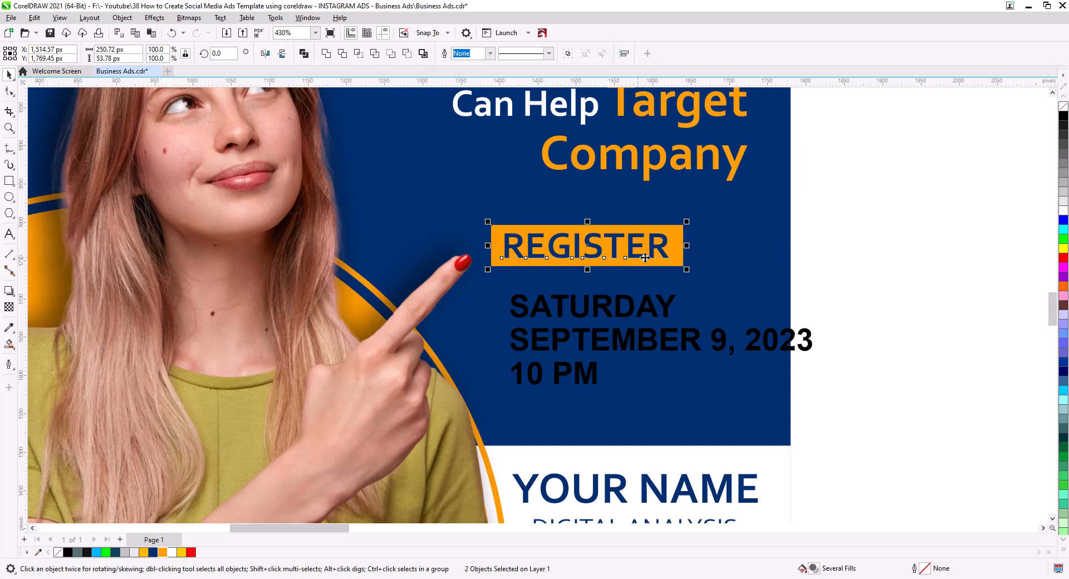
Step: Place the orange "REGISTER" button just below "Company" as a group and align its right edge with the headline
{"action": "left_click_drag", "start_coordinate": [645, 257], "coordinate": [706, 230]}
{"action": "key", "text": "ctrl+g"}
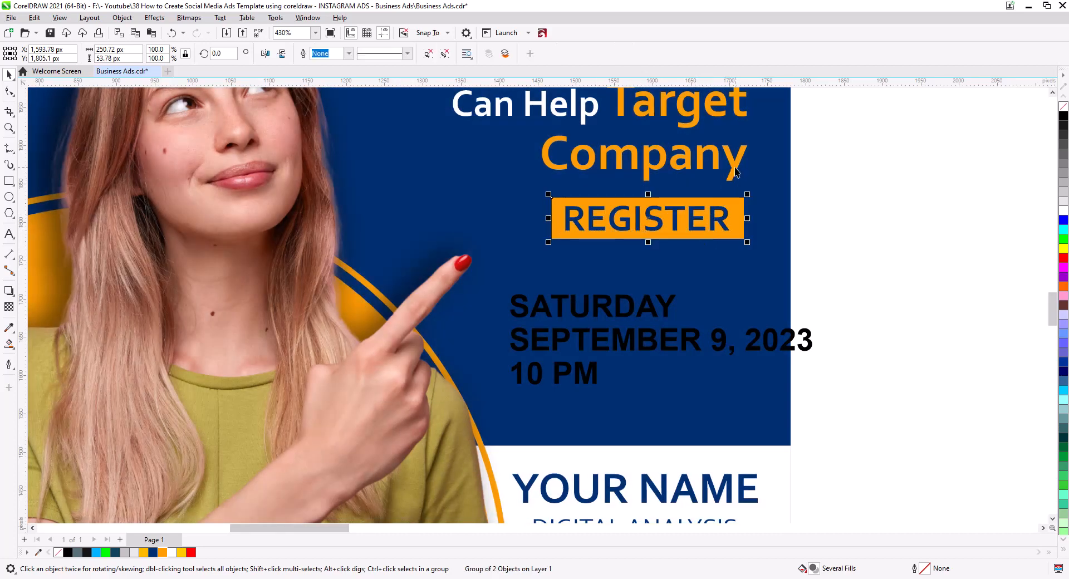
{"action": "left_click", "coordinate": [735, 169], "text": "shift"}
{"action": "key", "text": "r"}
{"action": "left_click", "coordinate": [835, 226]}
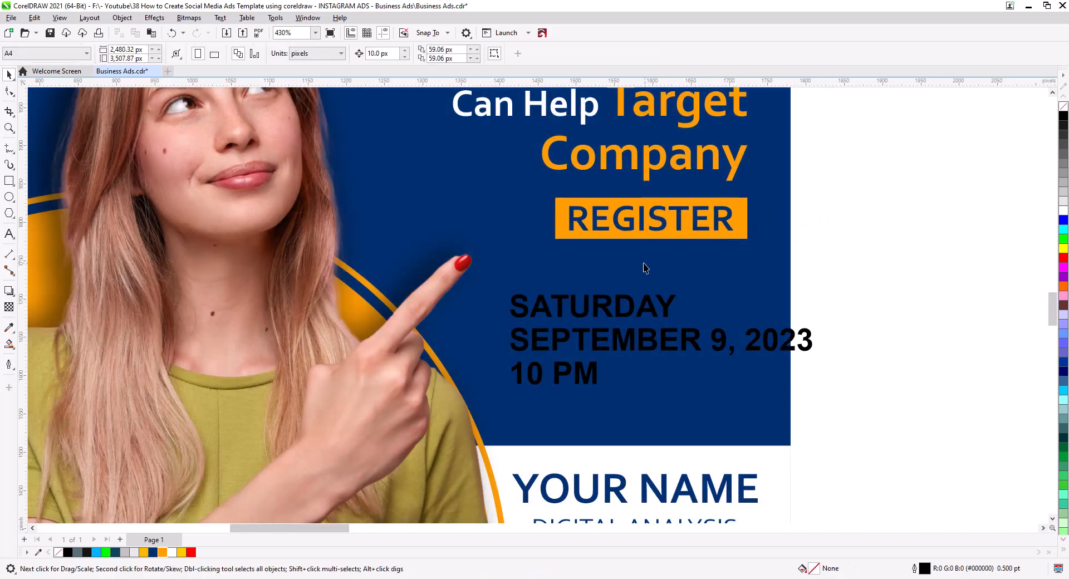
Step: Shrink the date and time text proportionally to about 7.5 pt and break it apart into separate lines
{"action": "left_click", "coordinate": [606, 317]}
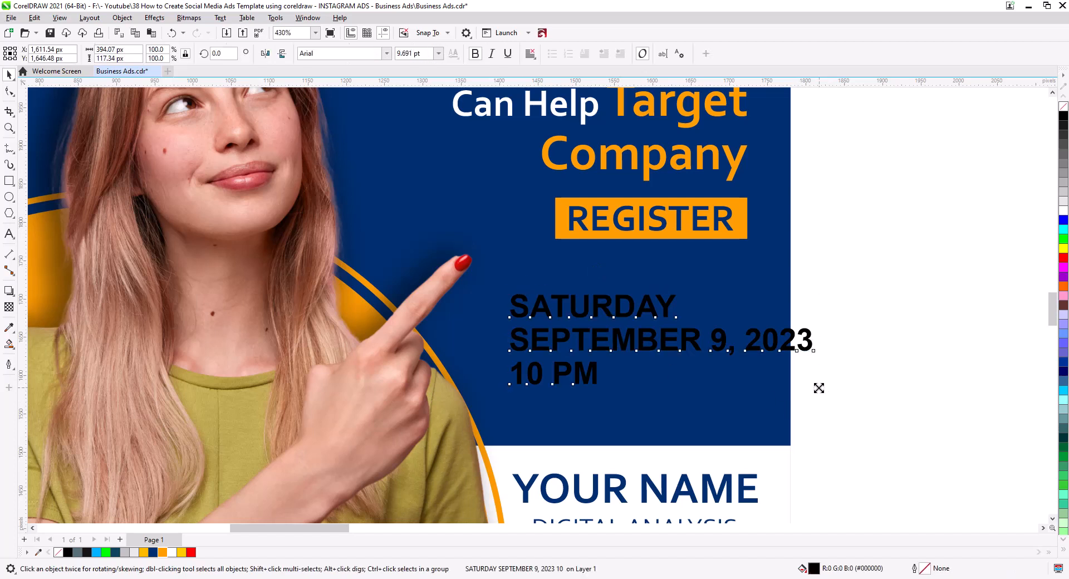
{"action": "left_click_drag", "start_coordinate": [817, 387], "coordinate": [748, 367]}
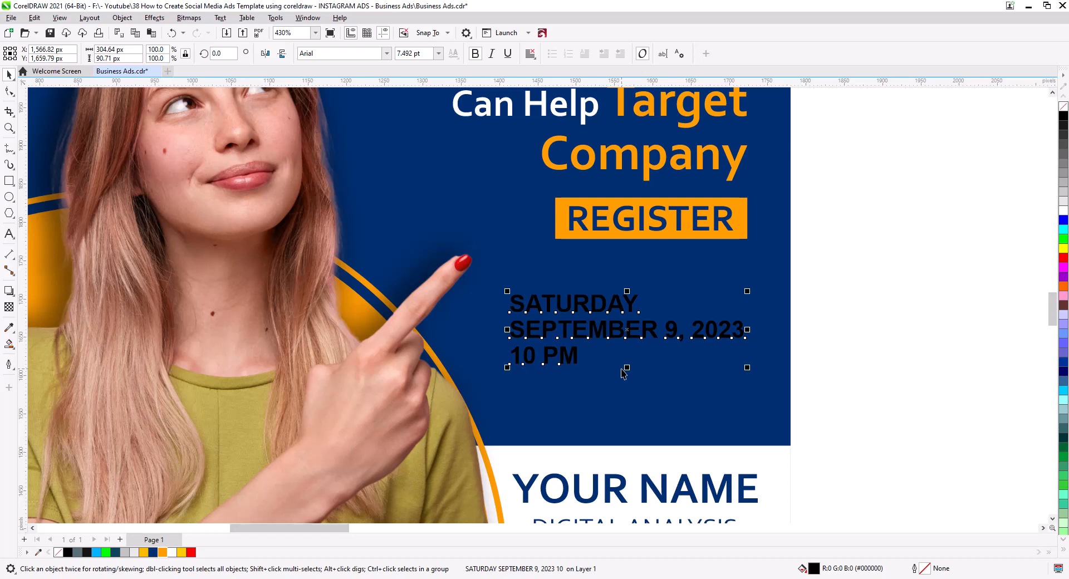
{"action": "key", "text": "ctrl+k"}
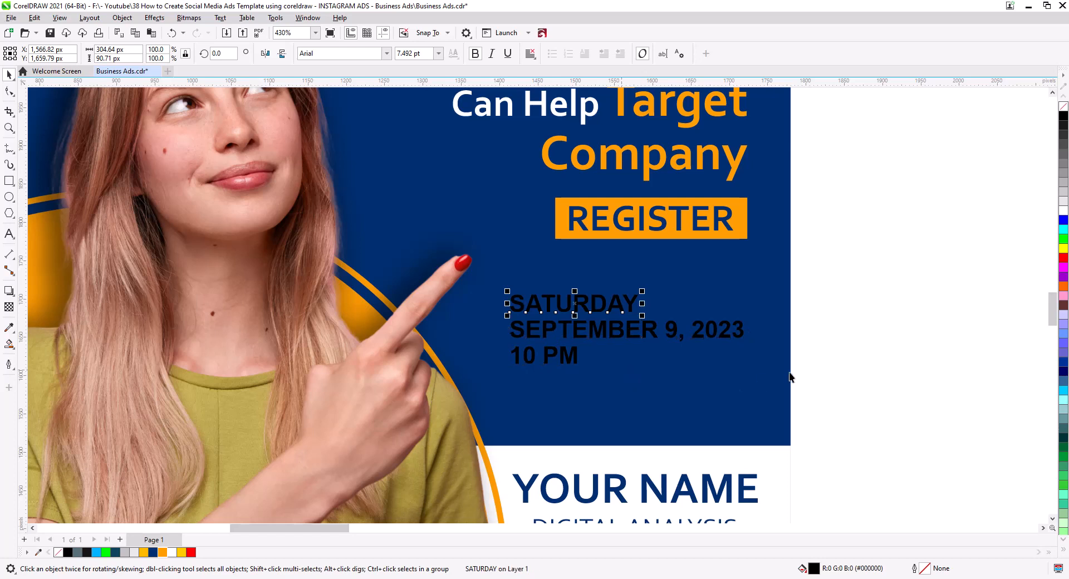
Step: Color the three separate lines of day, date and time white
{"action": "left_click_drag", "start_coordinate": [789, 377], "coordinate": [479, 271]}
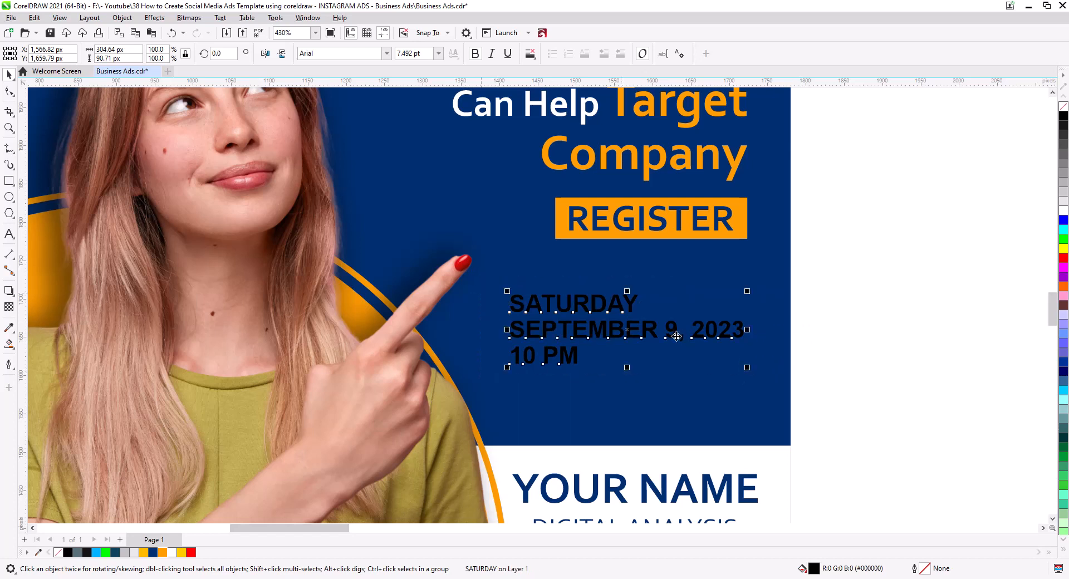
{"action": "left_click", "coordinate": [1062, 211]}
{"action": "left_click", "coordinate": [949, 274]}
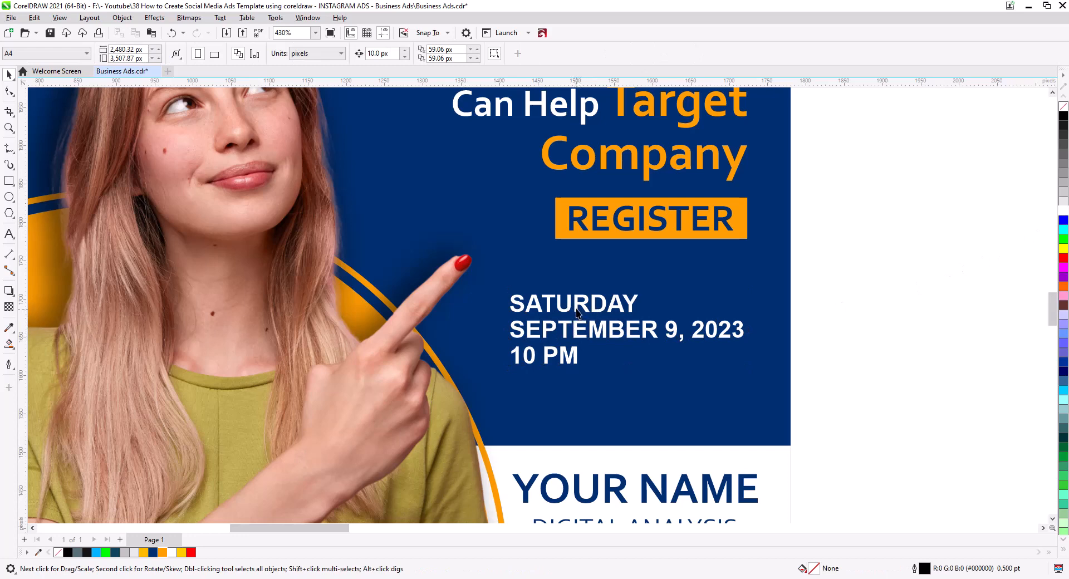
Step: Split "SATURDAY" into two lines, "SATU" above "RDAY"
{"action": "double_click", "coordinate": [577, 313]}
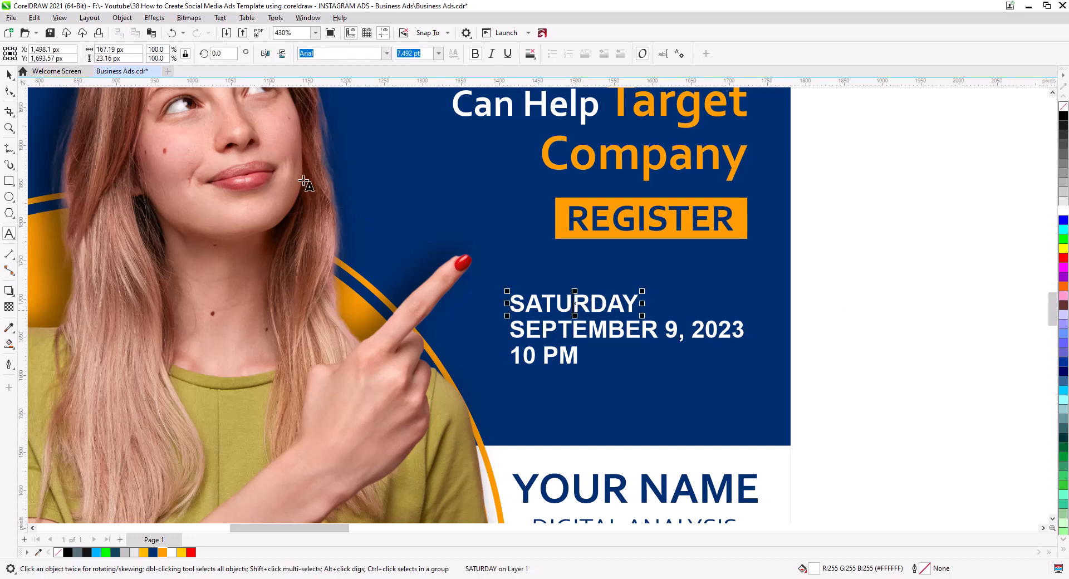
{"action": "left_click", "coordinate": [573, 305]}
{"action": "key", "text": "Return"}
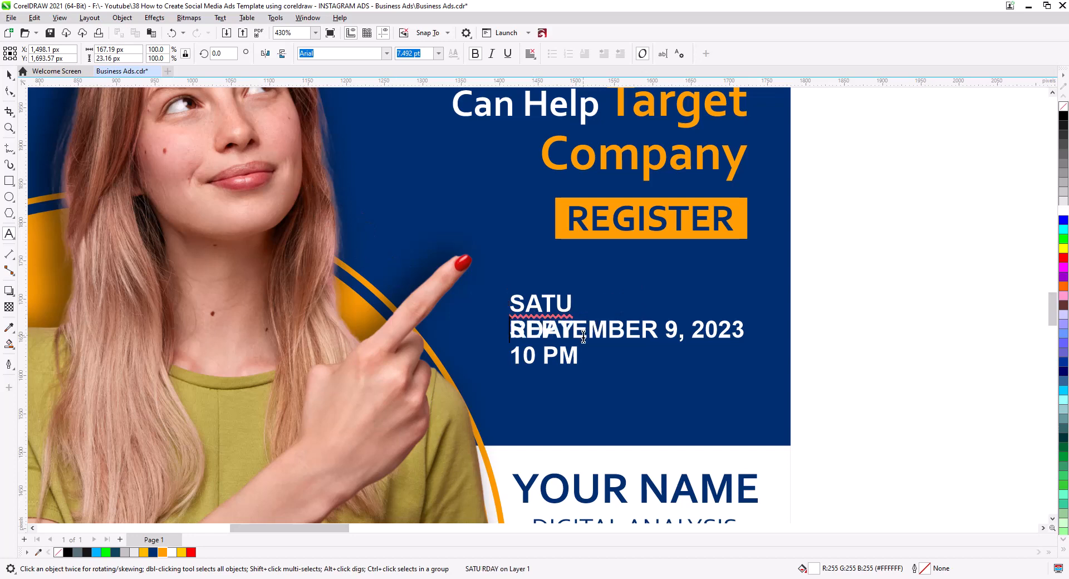
{"action": "left_click", "coordinate": [10, 75]}
Step: Move the date text beside "SATU RDAY" and shorten it to "SEP" above "9"
{"action": "left_click_drag", "start_coordinate": [595, 335], "coordinate": [732, 307]}
{"action": "double_click", "coordinate": [646, 302]}
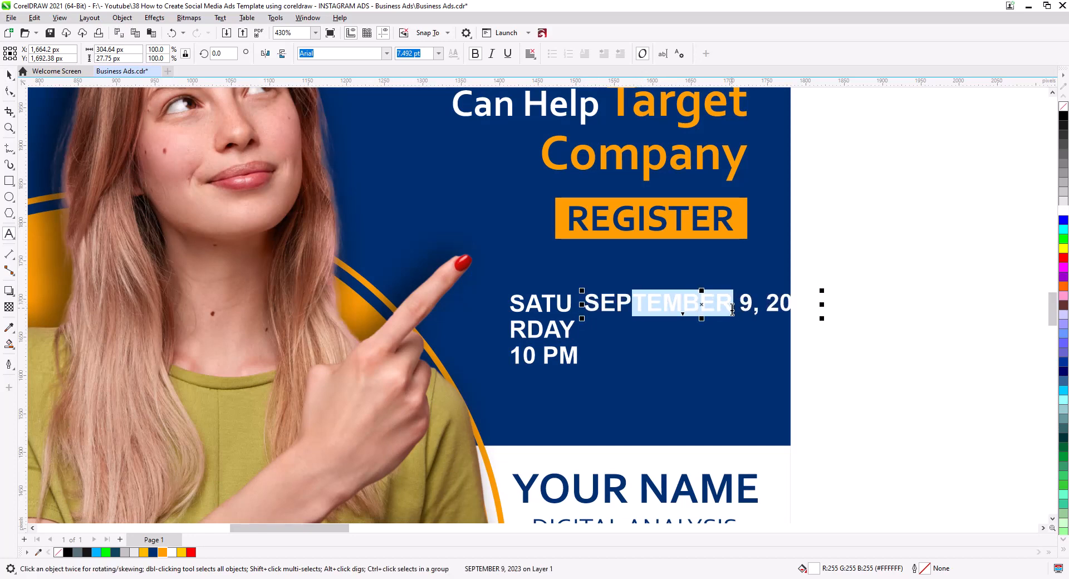
{"action": "key", "text": "Return"}
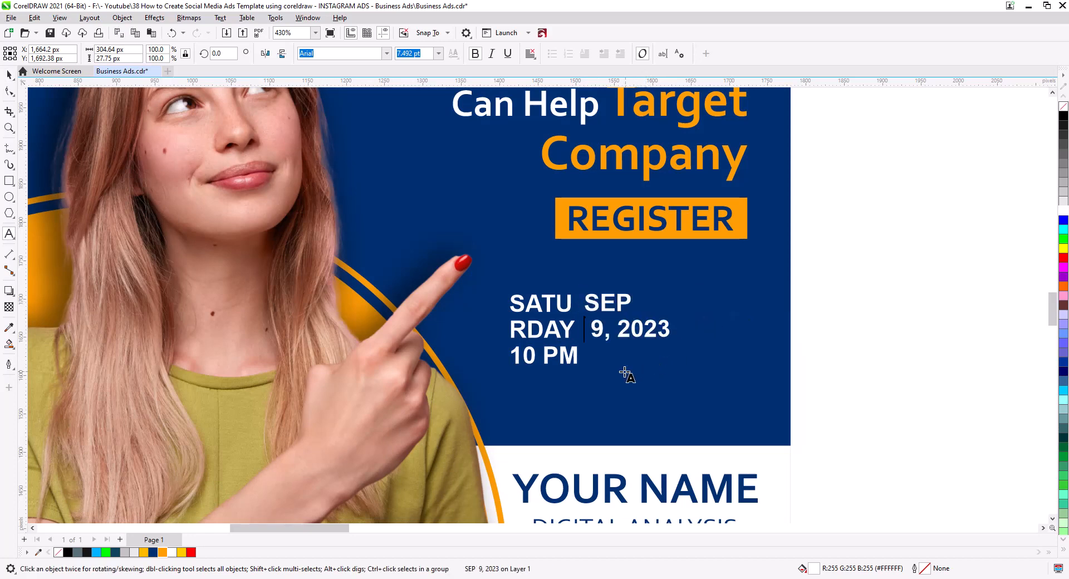
{"action": "left_click_drag", "start_coordinate": [604, 333], "coordinate": [666, 333]}
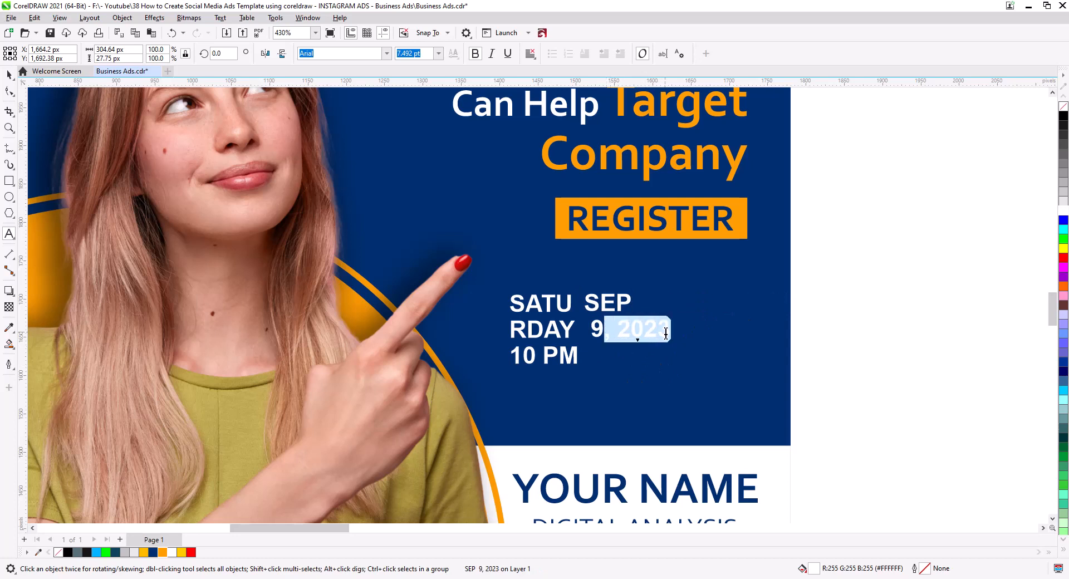
{"action": "key", "text": "BackSpace"}
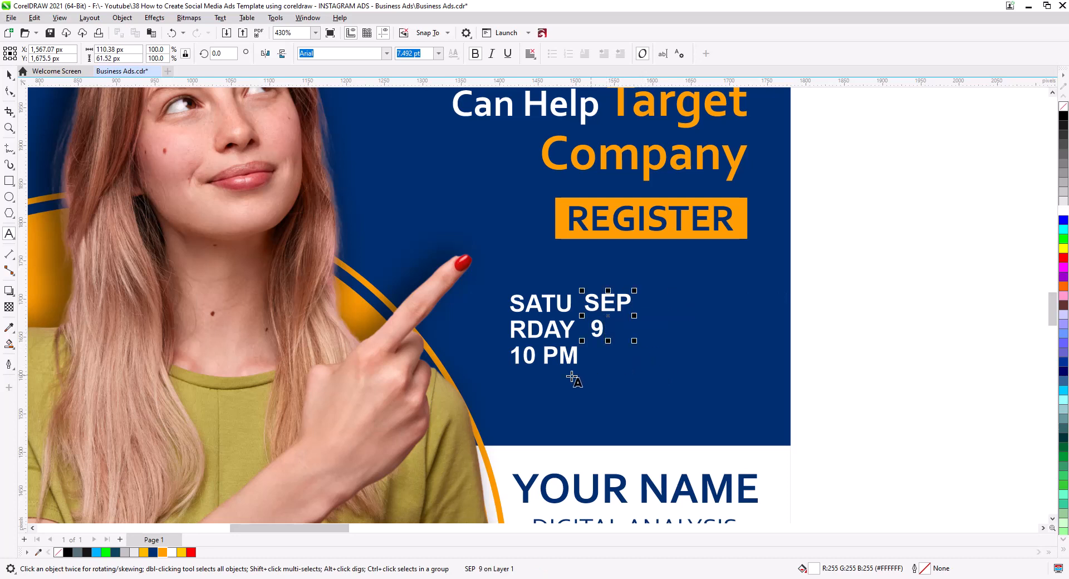
Step: Split "10 PM" into "10" above "PM" and place it to the right of the "SEP 9" text
{"action": "left_click", "coordinate": [539, 357]}
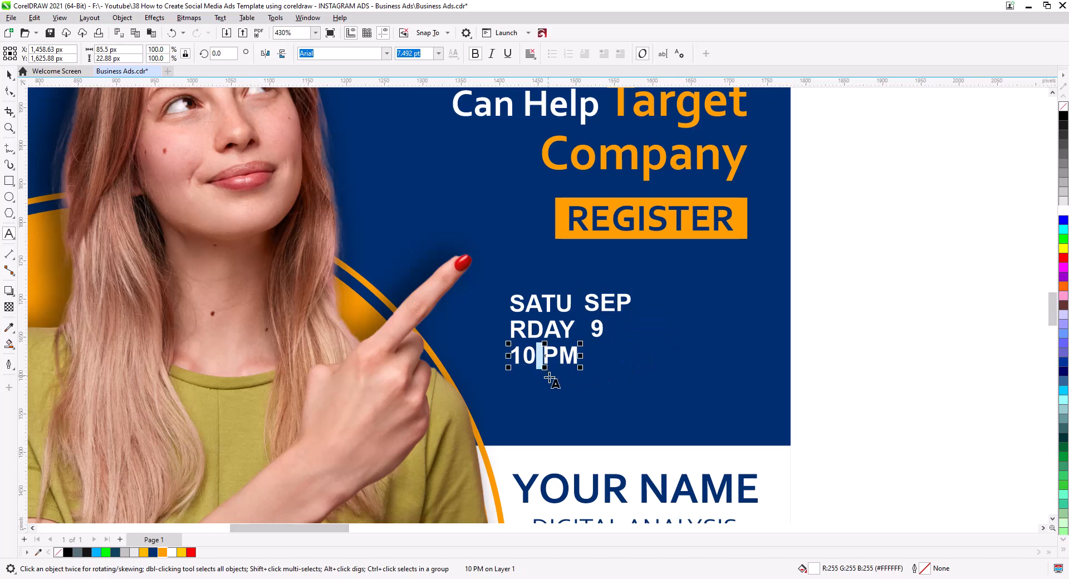
{"action": "key", "text": "Return"}
{"action": "left_click", "coordinate": [9, 74]}
{"action": "left_click", "coordinate": [526, 390]}
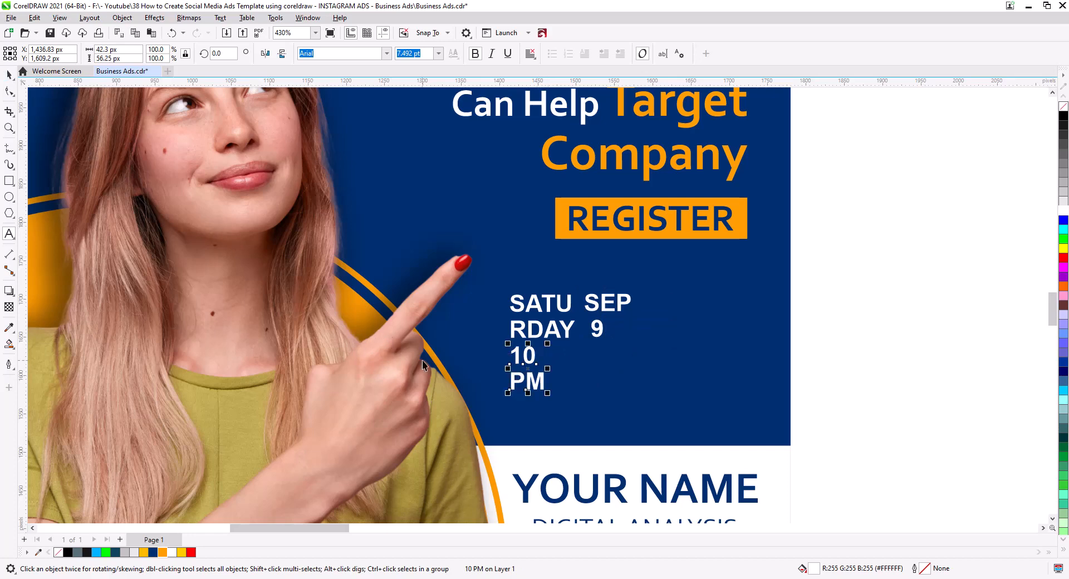
{"action": "left_click_drag", "start_coordinate": [526, 362], "coordinate": [675, 309]}
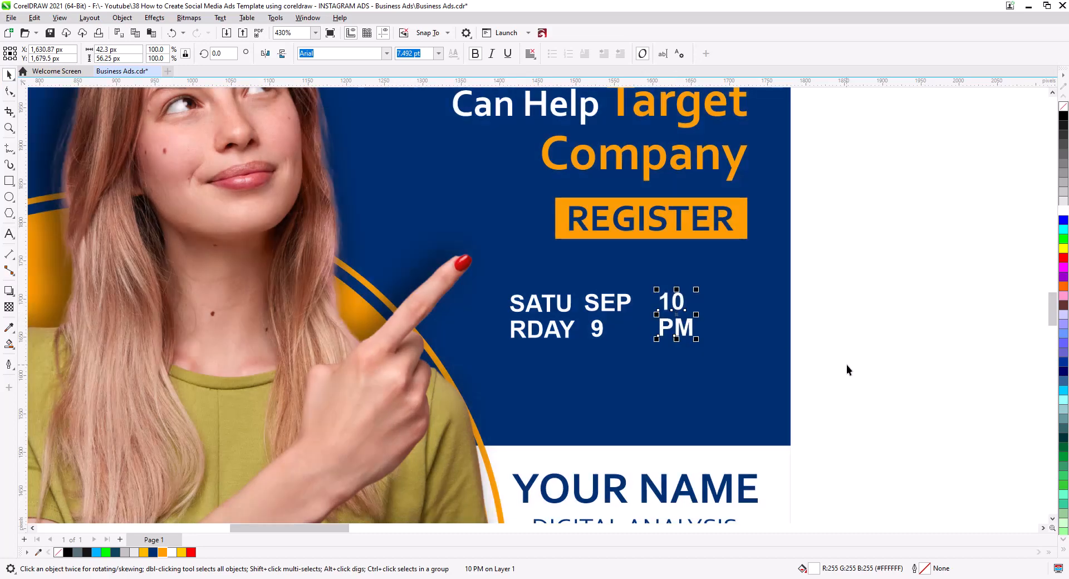
Step: Align the day, date and time texts with each other along a common horizontal center line
{"action": "left_click_drag", "start_coordinate": [847, 364], "coordinate": [483, 280]}
{"action": "key", "text": "e"}
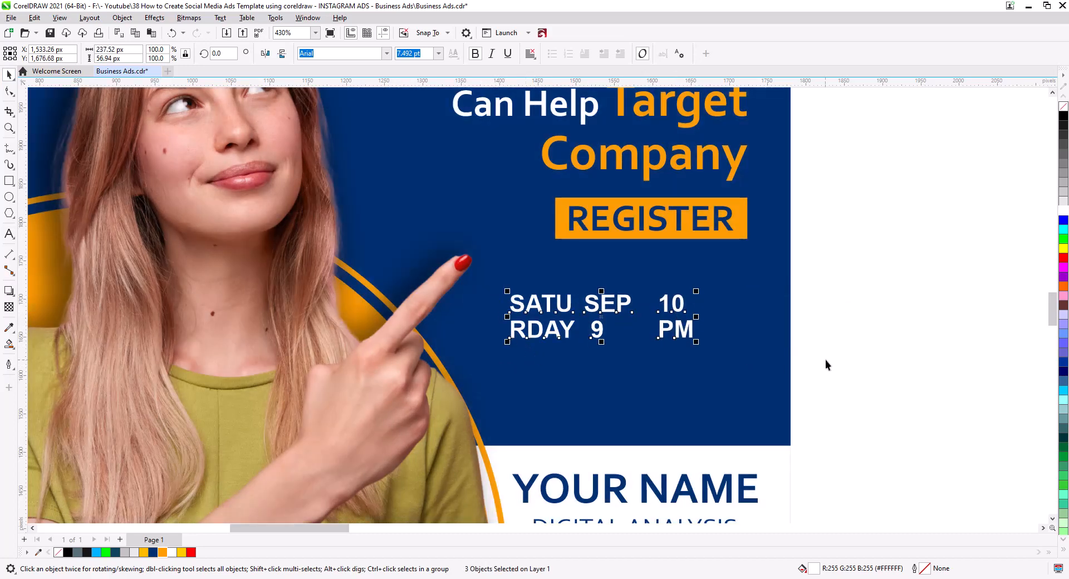
{"action": "left_click", "coordinate": [855, 365]}
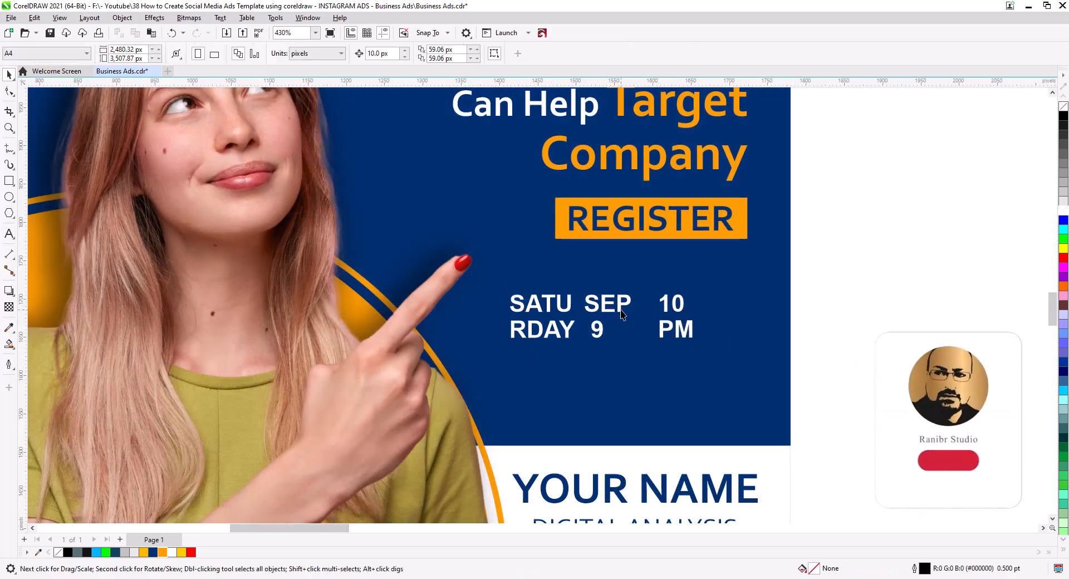
Step: Shift the "SEP 9" text slightly to the right and change its day number to "09"
{"action": "left_click_drag", "start_coordinate": [622, 312], "coordinate": [629, 310]}
{"action": "key", "text": "F8"}
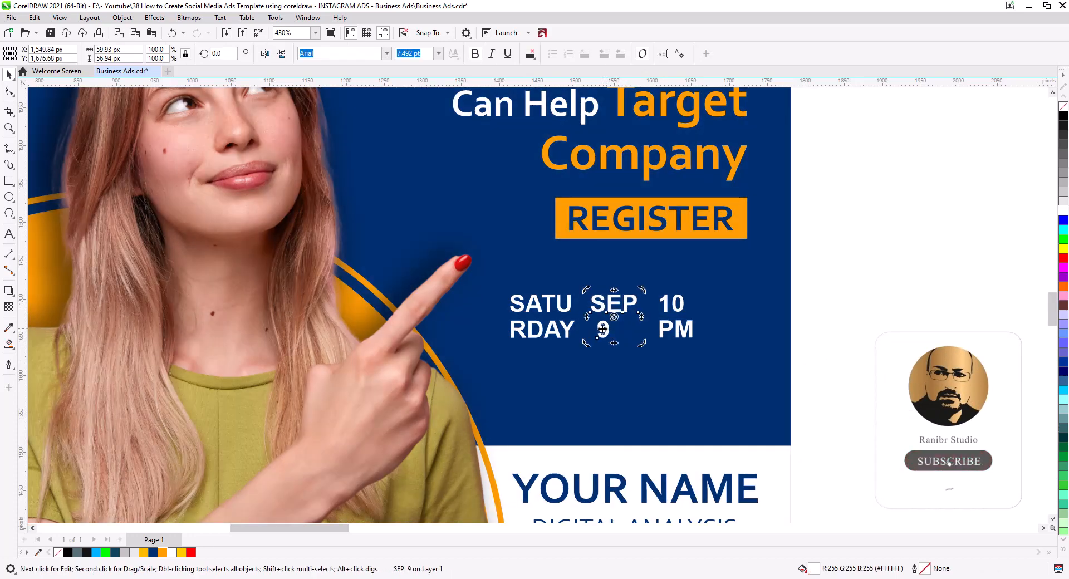
{"action": "type", "text": "0"}
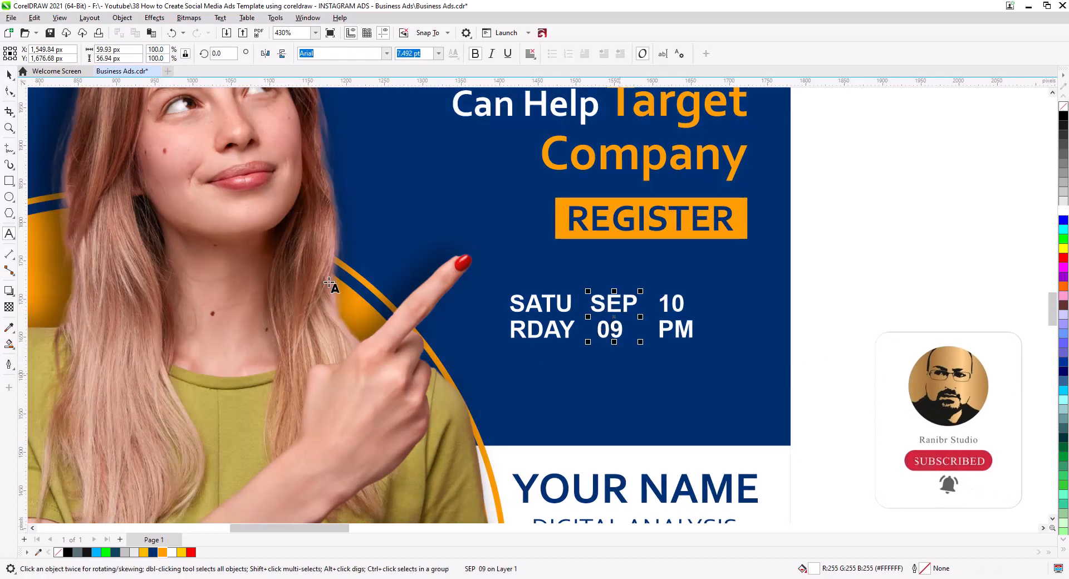
{"action": "left_click", "coordinate": [9, 74]}
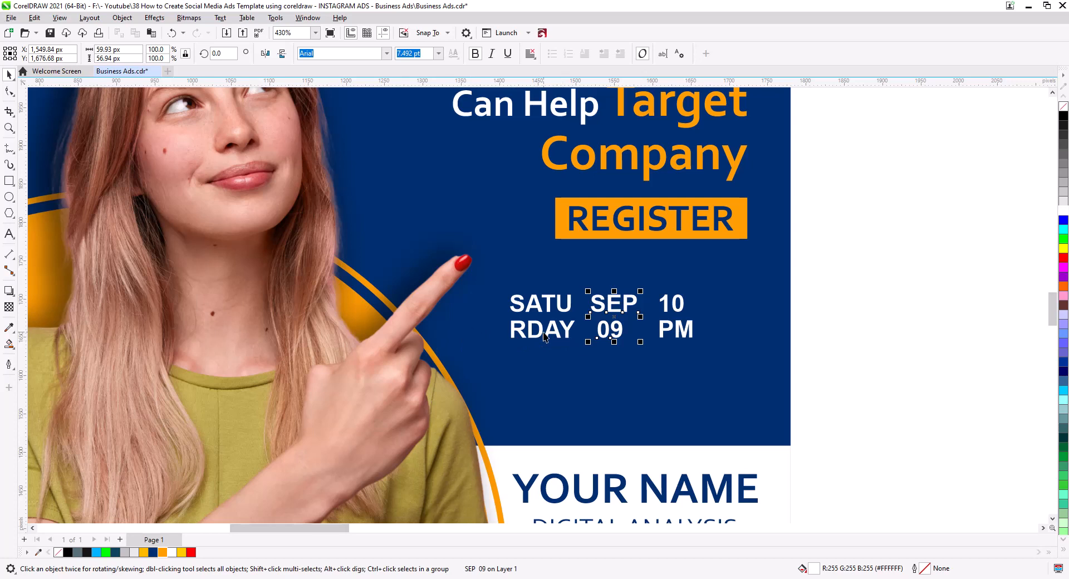
Step: Rejoin the weekday text and split it again as "SATUR" above "DAY"
{"action": "double_click", "coordinate": [571, 308]}
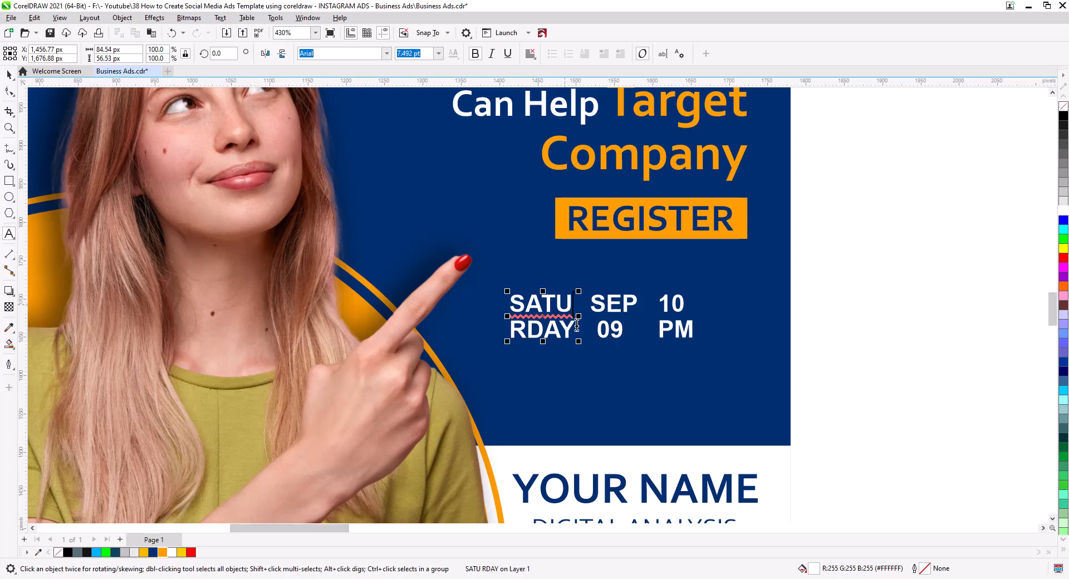
{"action": "key", "text": "Delete"}
{"action": "left_click", "coordinate": [588, 313]}
{"action": "key", "text": "Delete"}
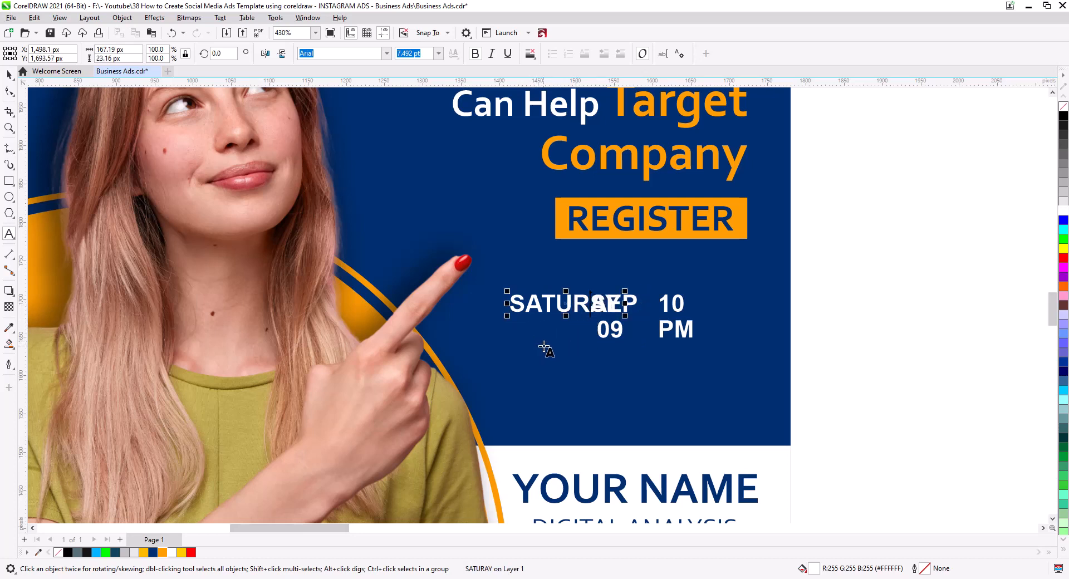
{"action": "type", "text": "D"}
{"action": "key", "text": "Return"}
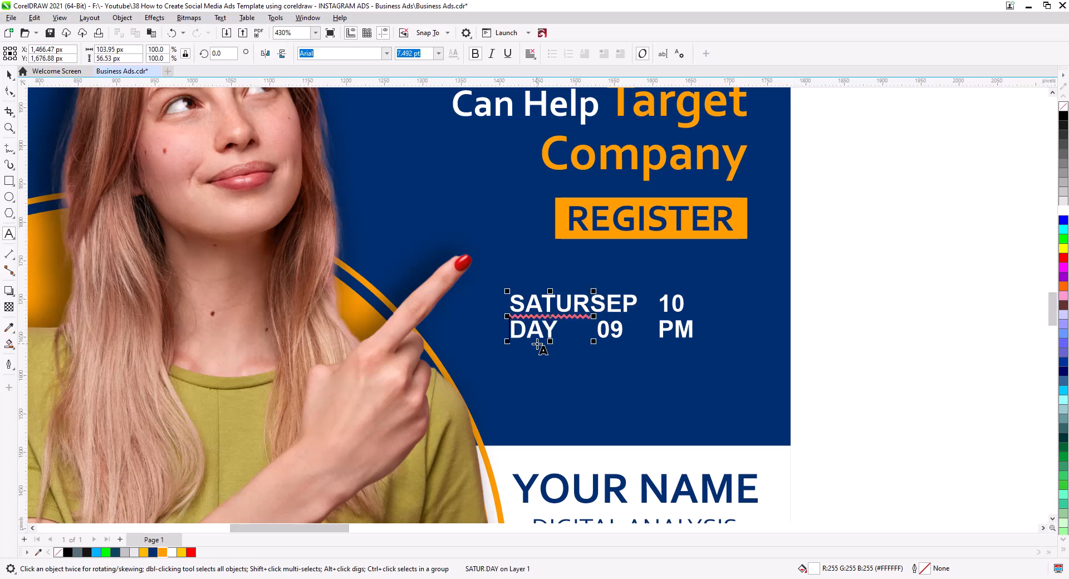
{"action": "left_click", "coordinate": [9, 75]}
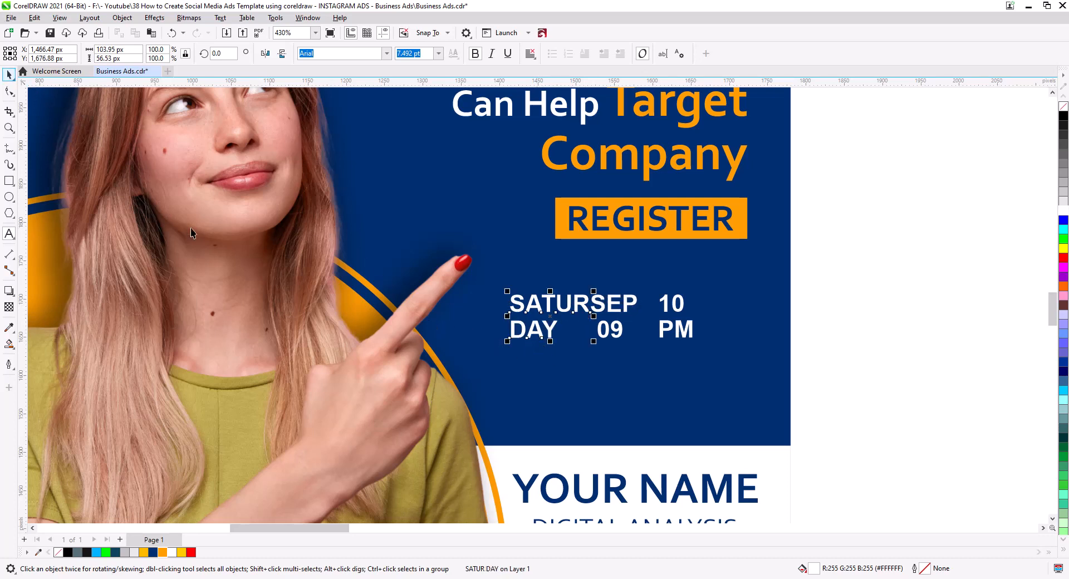
Step: Break the weekday text apart into separate lines and set "SATUR" to 5 pt
{"action": "key", "text": "ctrl+k"}
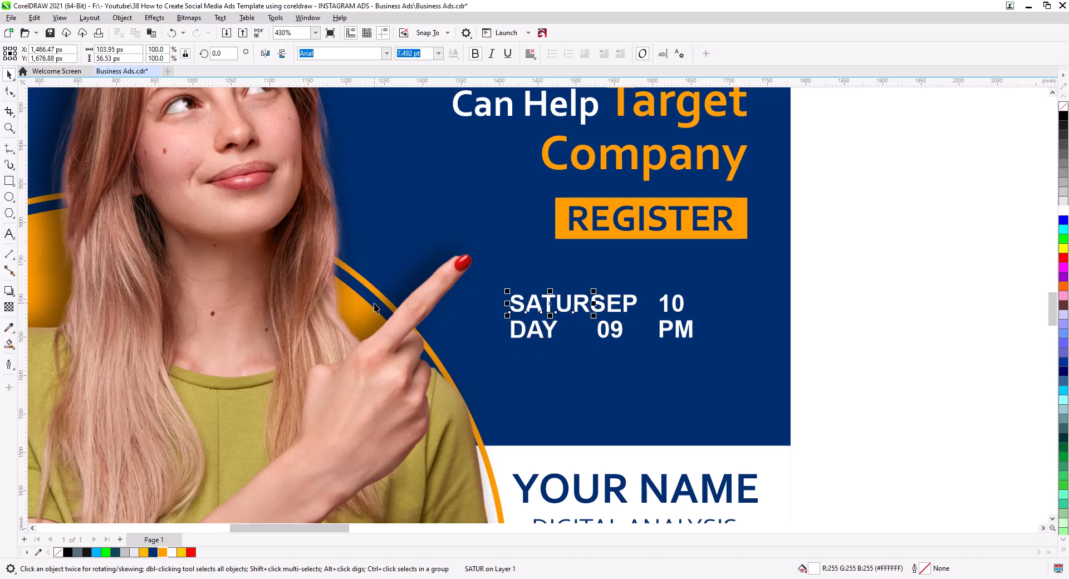
{"action": "left_click_drag", "start_coordinate": [592, 290], "coordinate": [586, 298]}
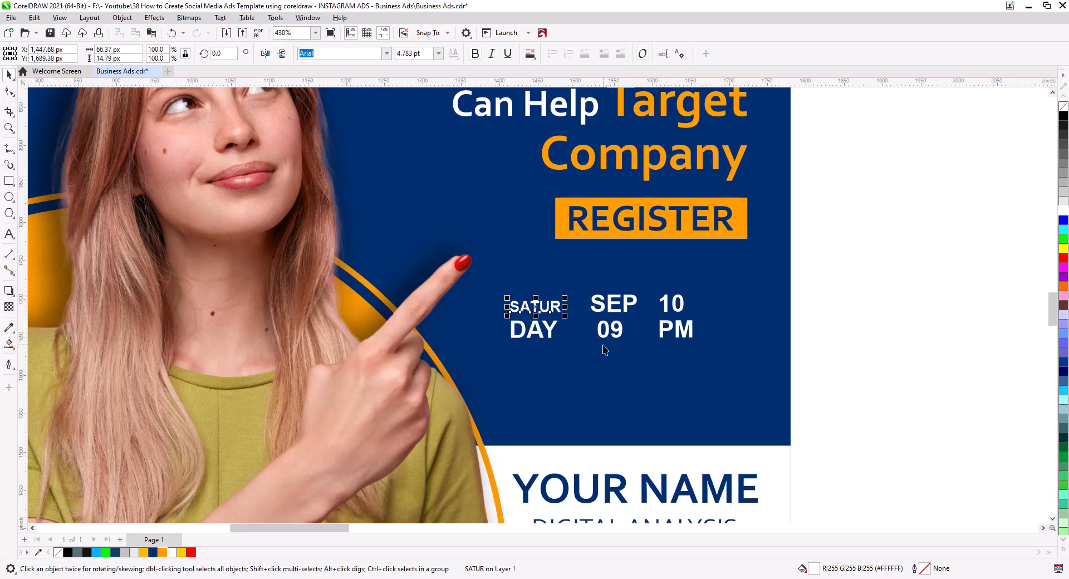
{"action": "double_click", "coordinate": [409, 53]}
{"action": "type", "text": "5"}
{"action": "key", "text": "Return"}
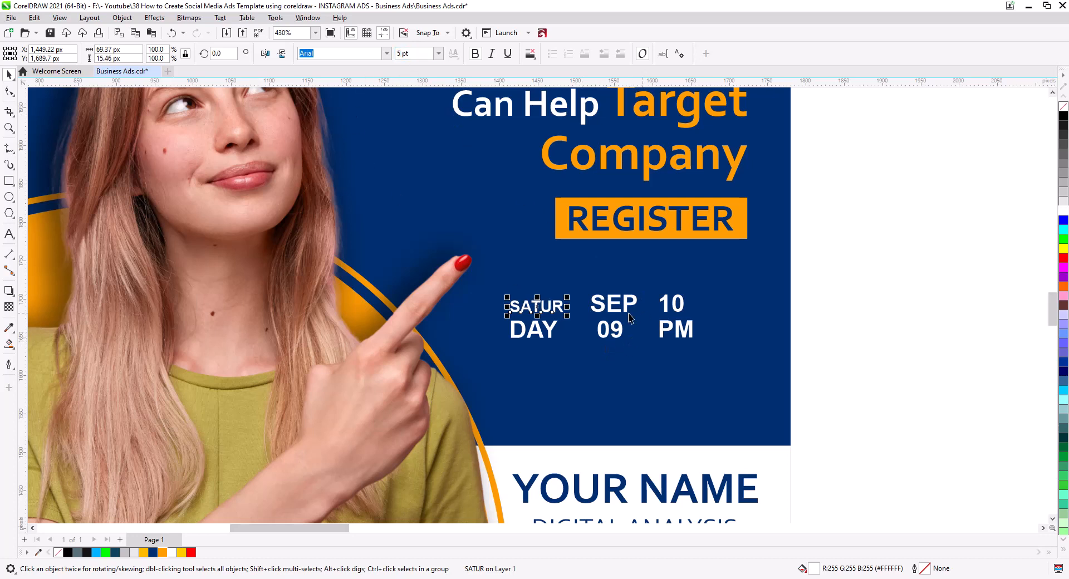
Step: Break the date text apart into separate lines and set "SEP" to 5 pt
{"action": "left_click", "coordinate": [612, 305]}
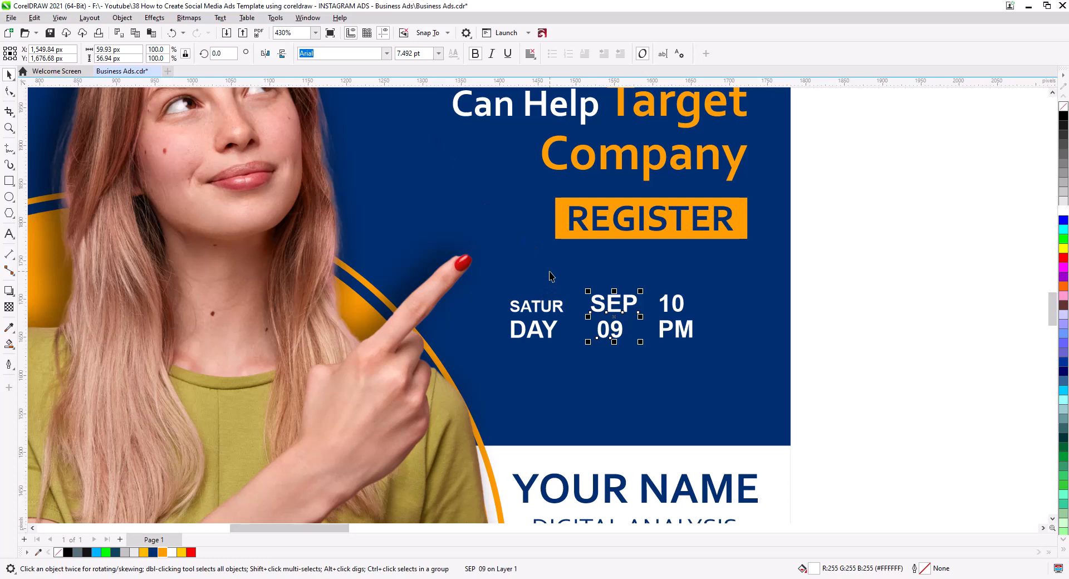
{"action": "key", "text": "ctrl+k"}
{"action": "double_click", "coordinate": [403, 54]}
{"action": "type", "text": "5"}
{"action": "key", "text": "Return"}
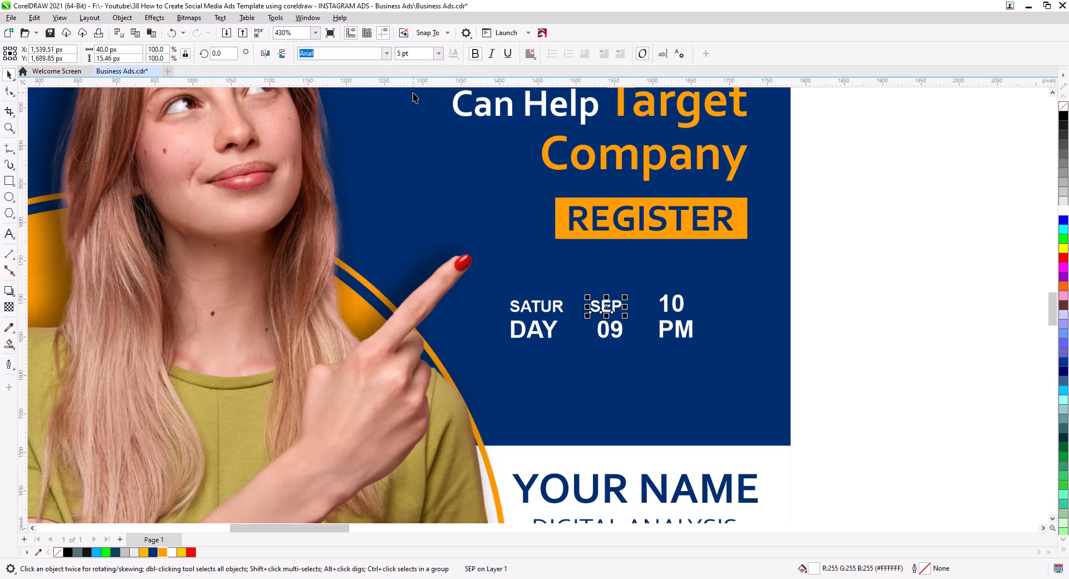
Step: Break the time text apart into separate lines and set "PM" to 5 pt
{"action": "left_click", "coordinate": [686, 329]}
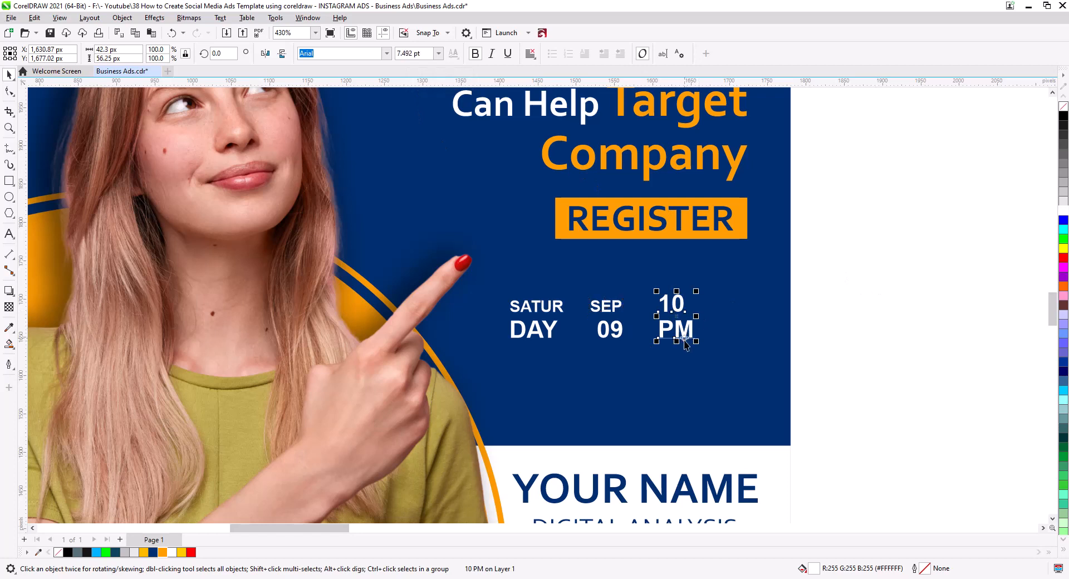
{"action": "key", "text": "ctrl+k"}
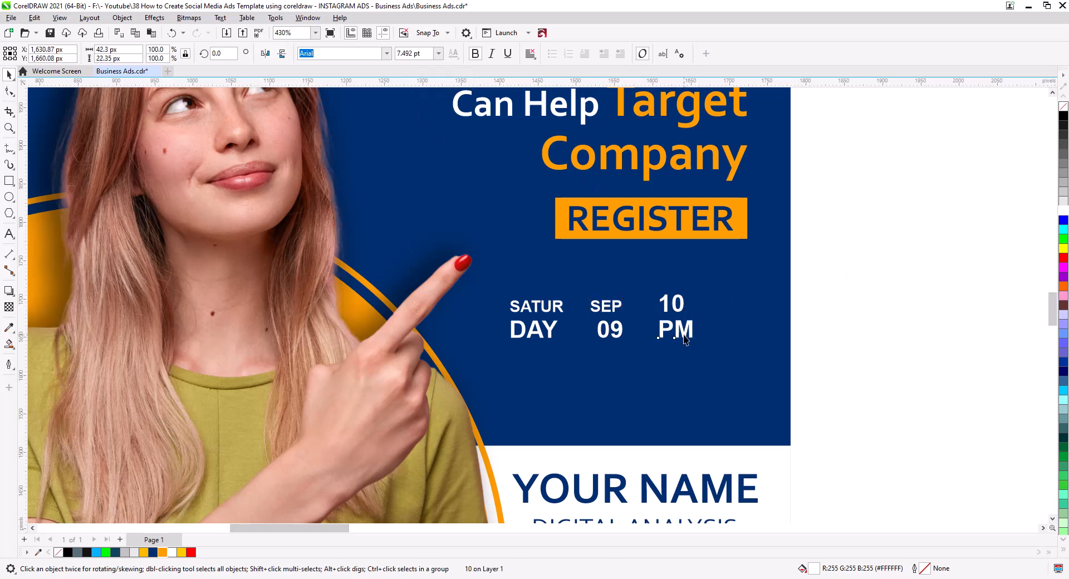
{"action": "left_click", "coordinate": [686, 336]}
{"action": "type", "text": "5"}
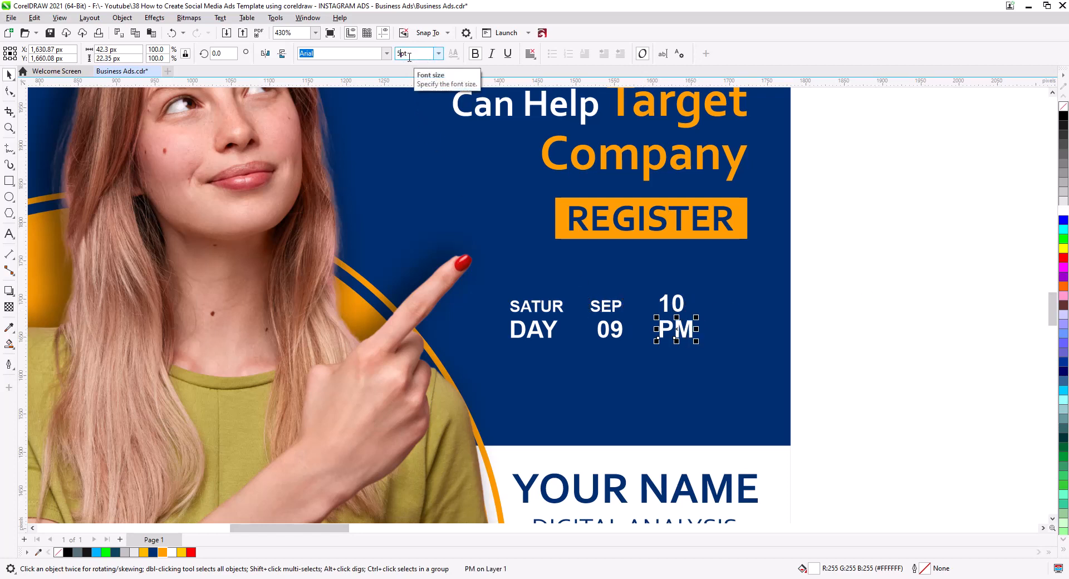
{"action": "key", "text": "Return"}
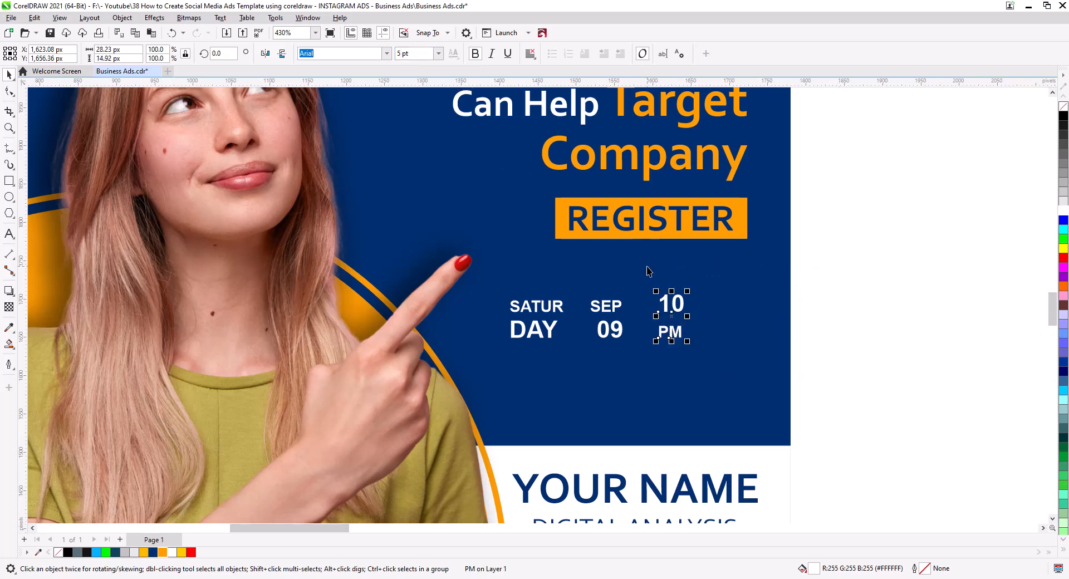
Step: Center the two lines of each pair on one another: "10" and "PM", "SEP" and "09", "SATUR" and "DAY"
{"action": "left_click", "coordinate": [681, 311], "text": "shift"}
{"action": "key", "text": "c"}
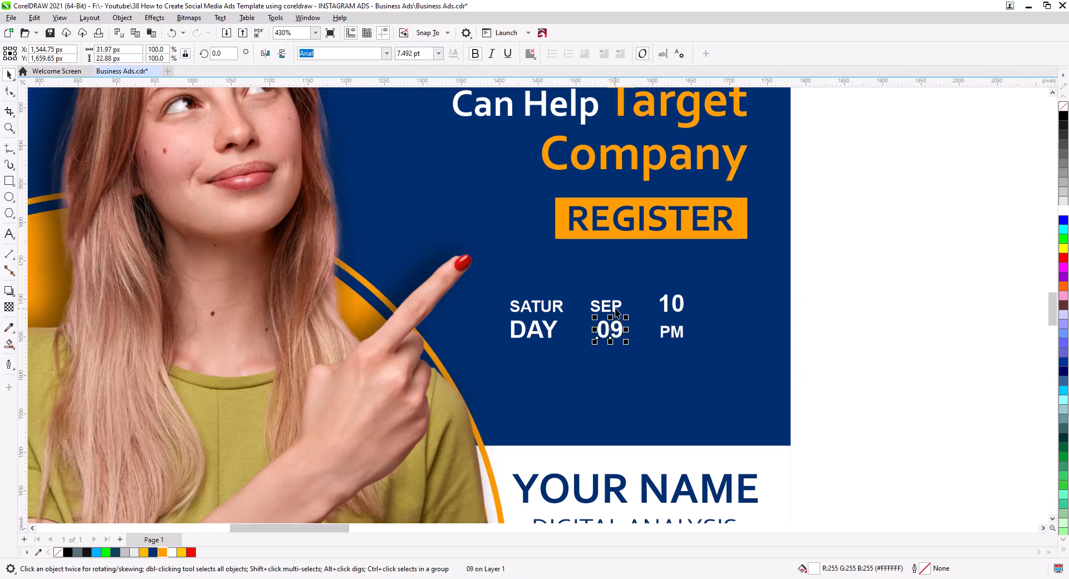
{"action": "left_click", "coordinate": [614, 310], "text": "shift"}
{"action": "key", "text": "c"}
{"action": "left_click", "coordinate": [544, 330]}
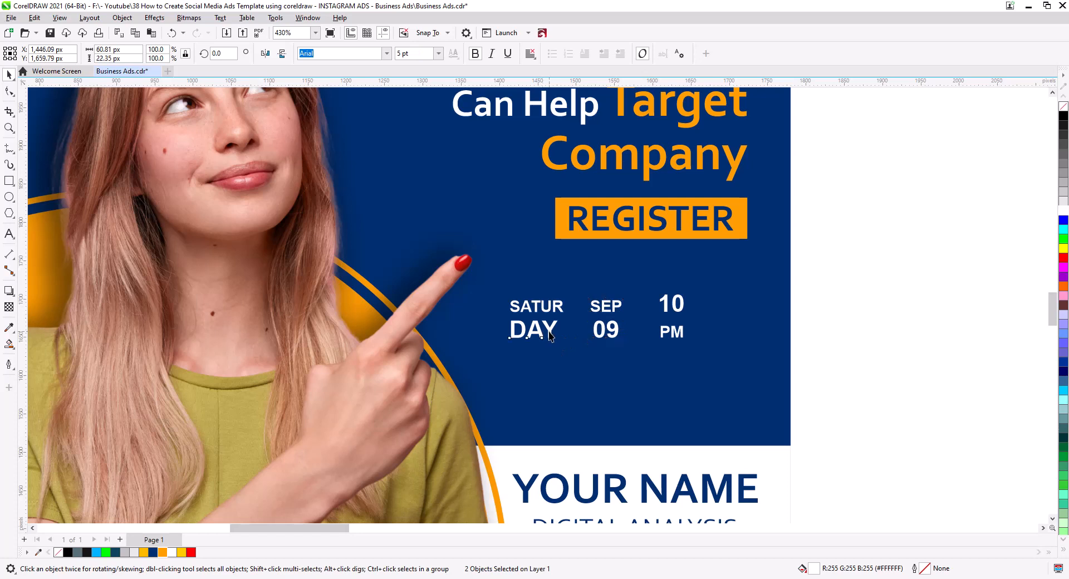
{"action": "left_click", "coordinate": [548, 312], "text": "shift"}
{"action": "key", "text": "c"}
{"action": "left_click", "coordinate": [873, 337]}
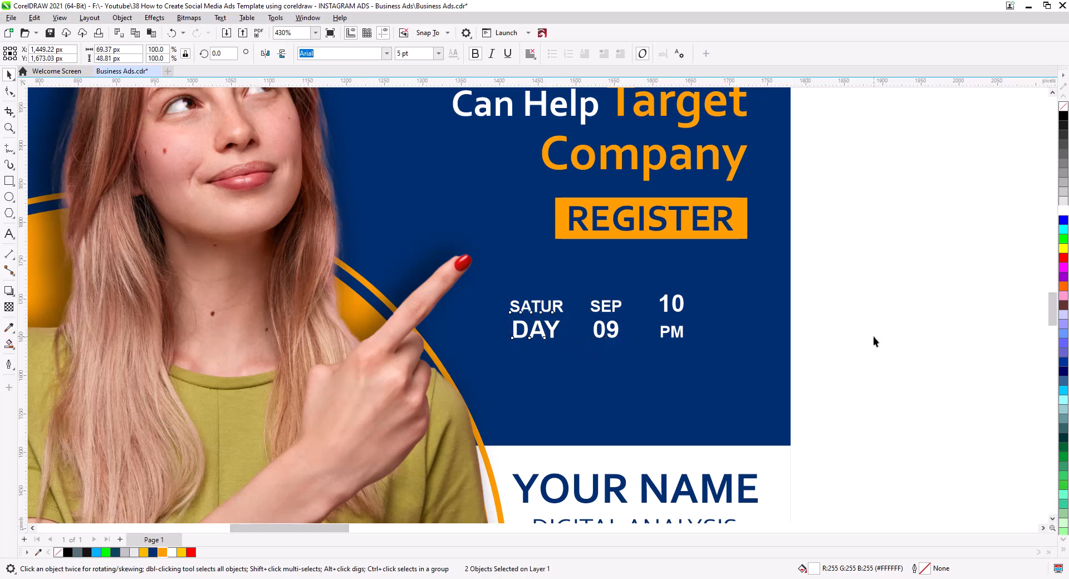
Step: Group "10" with "PM", "SEP" with "09", and "SATUR" with "DAY" as three separate groups
{"action": "left_click_drag", "start_coordinate": [824, 359], "coordinate": [650, 287]}
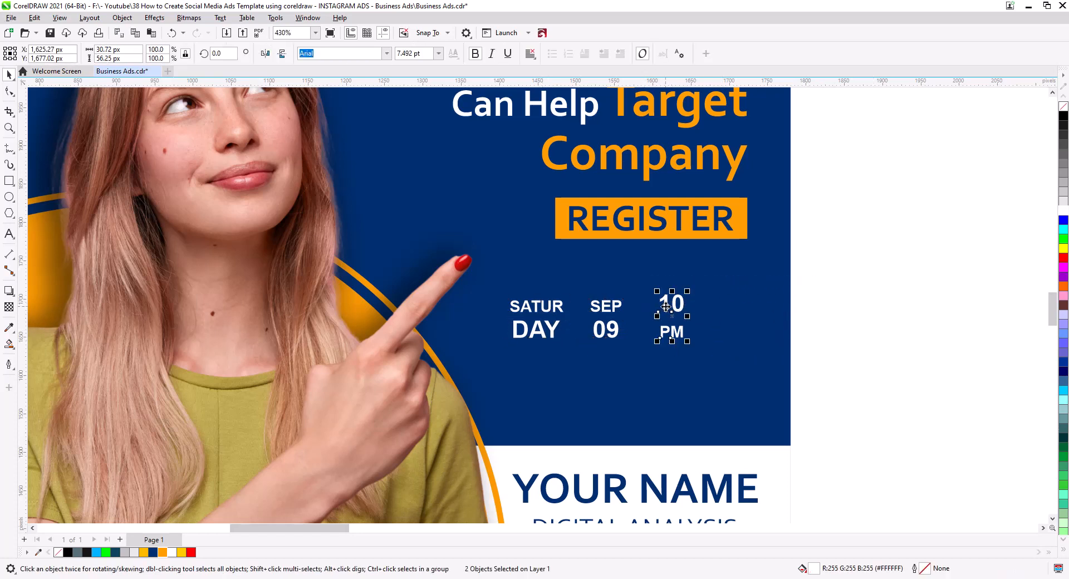
{"action": "key", "text": "ctrl+g"}
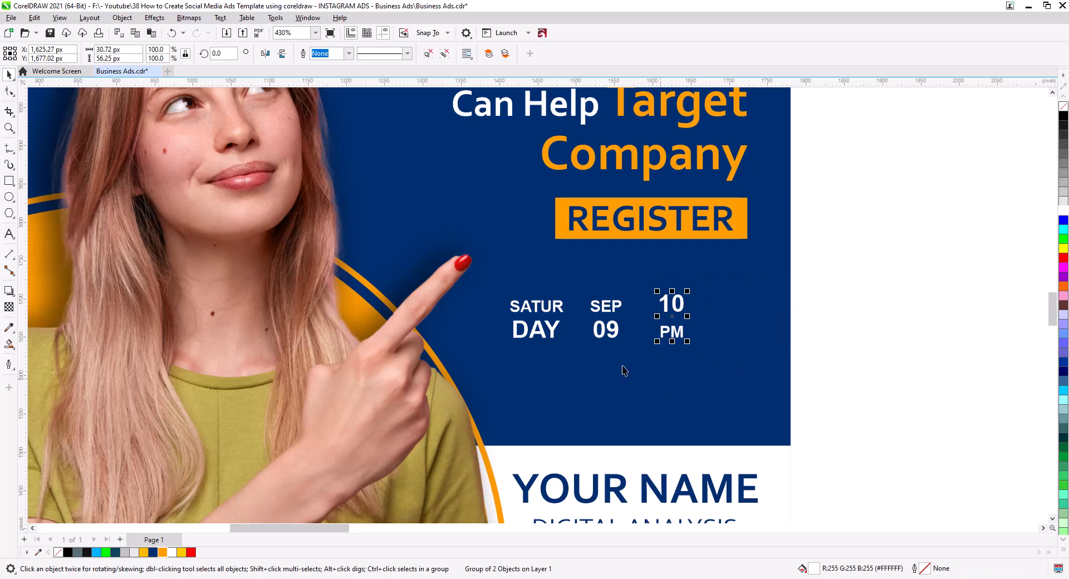
{"action": "left_click", "coordinate": [614, 333]}
{"action": "left_click", "coordinate": [611, 309], "text": "shift"}
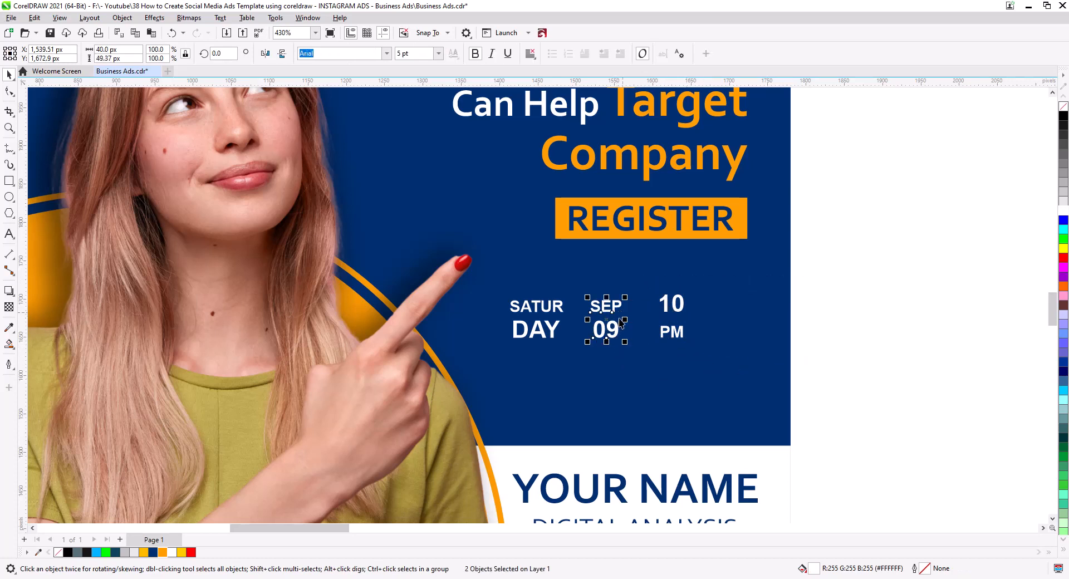
{"action": "key", "text": "ctrl+g"}
{"action": "left_click", "coordinate": [555, 329]}
{"action": "left_click", "coordinate": [559, 309], "text": "shift"}
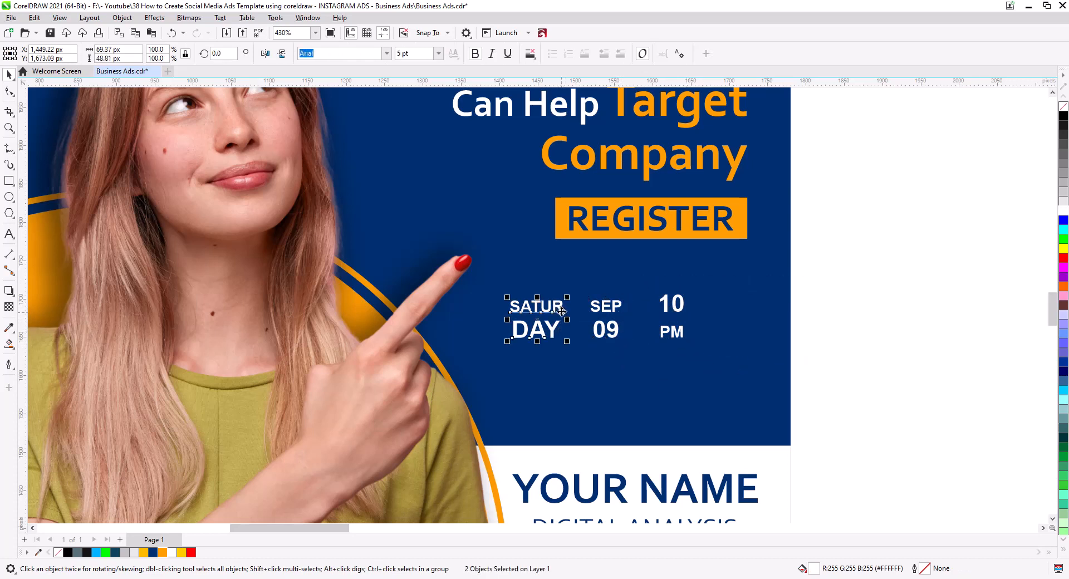
{"action": "key", "text": "ctrl+g"}
Step: Align the three groups along a common horizontal center line and move the date and time groups closer to the weekday
{"action": "left_click_drag", "start_coordinate": [795, 362], "coordinate": [493, 289]}
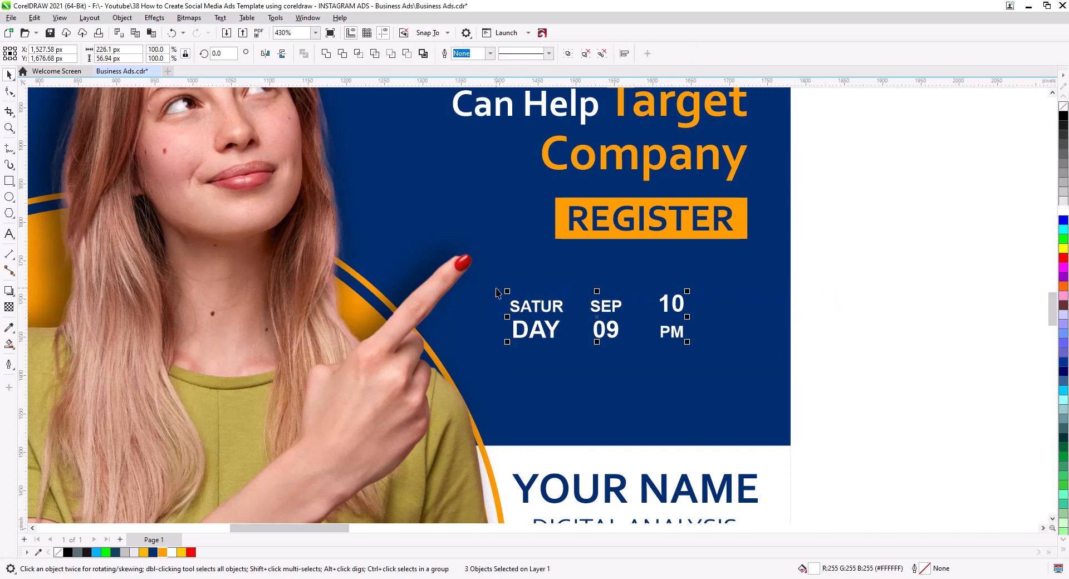
{"action": "key", "text": "e"}
{"action": "left_click", "coordinate": [842, 339]}
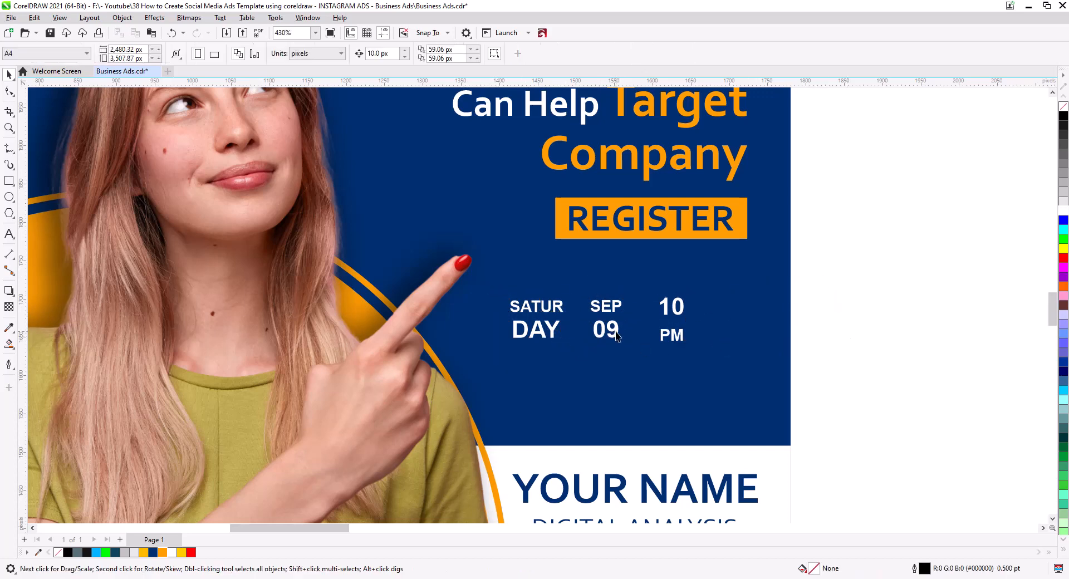
{"action": "left_click_drag", "start_coordinate": [616, 336], "coordinate": [604, 332]}
{"action": "left_click_drag", "start_coordinate": [672, 340], "coordinate": [636, 334]}
{"action": "key", "text": "Escape"}
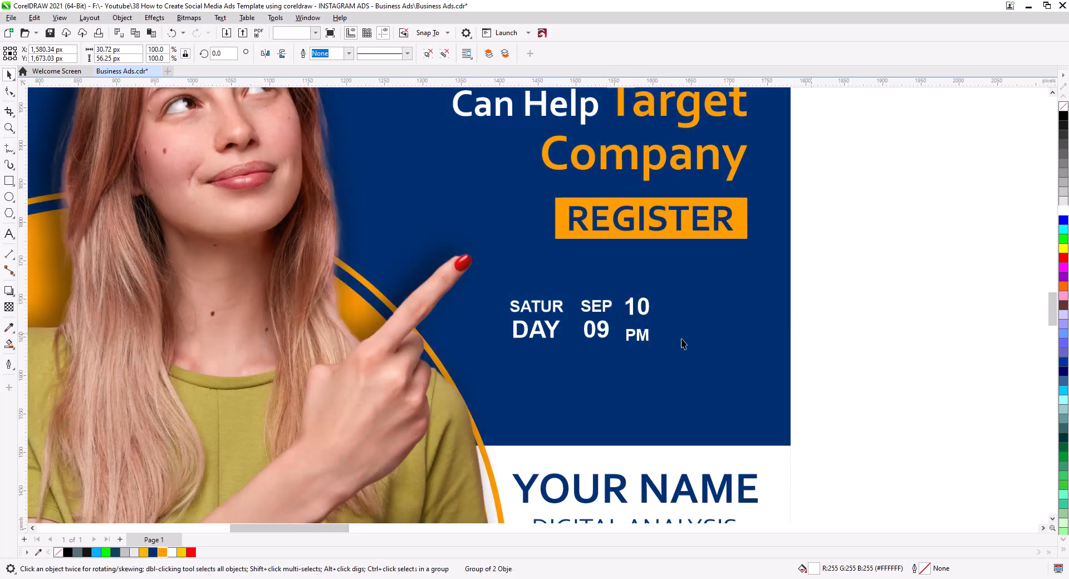
Step: Shift the time group slightly away from the date and draw a vertical line about 49 px tall between the weekday and the date
{"action": "scroll", "coordinate": [560, 323], "scroll_direction": "up", "scroll_amount": 2}
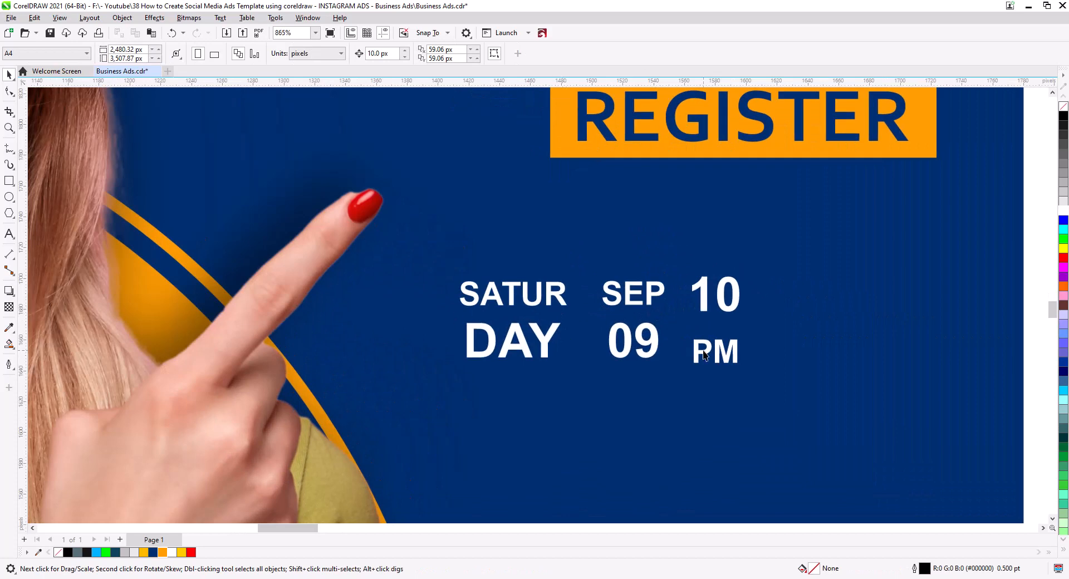
{"action": "left_click_drag", "start_coordinate": [703, 355], "coordinate": [707, 356]}
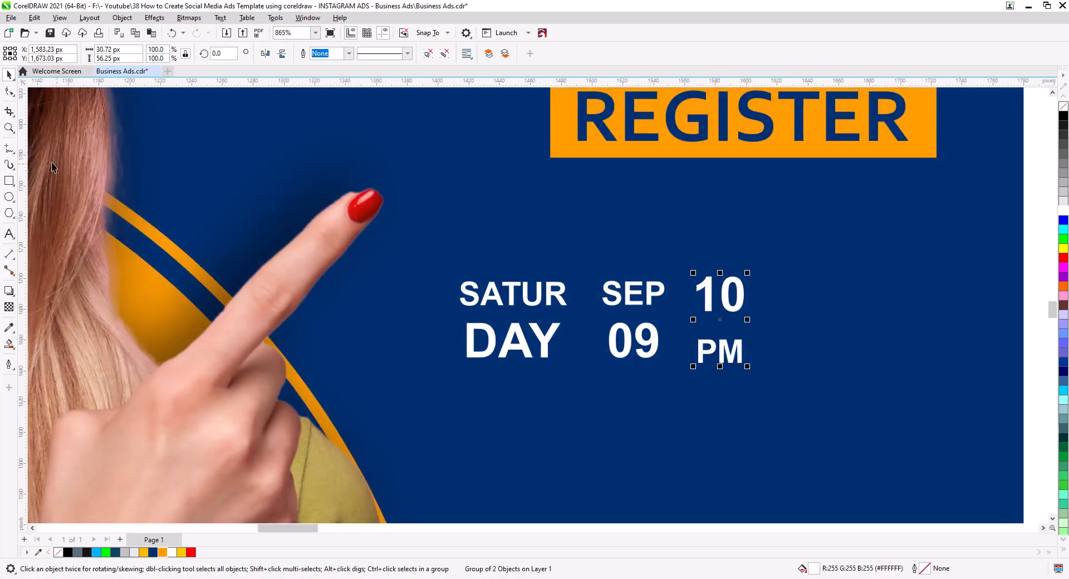
{"action": "left_click", "coordinate": [10, 148]}
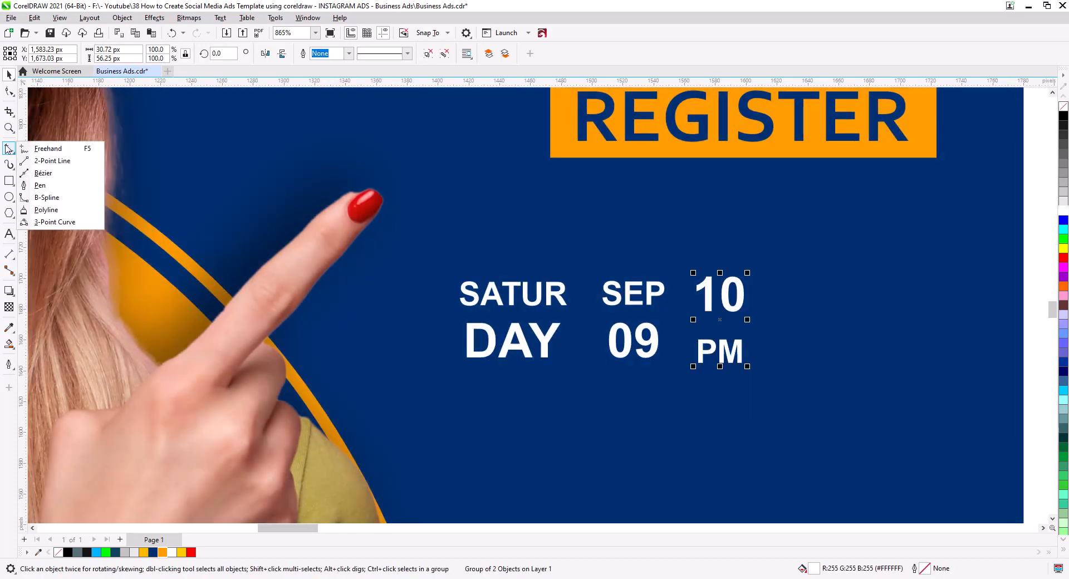
{"action": "left_click", "coordinate": [47, 162]}
{"action": "left_click", "coordinate": [10, 148]}
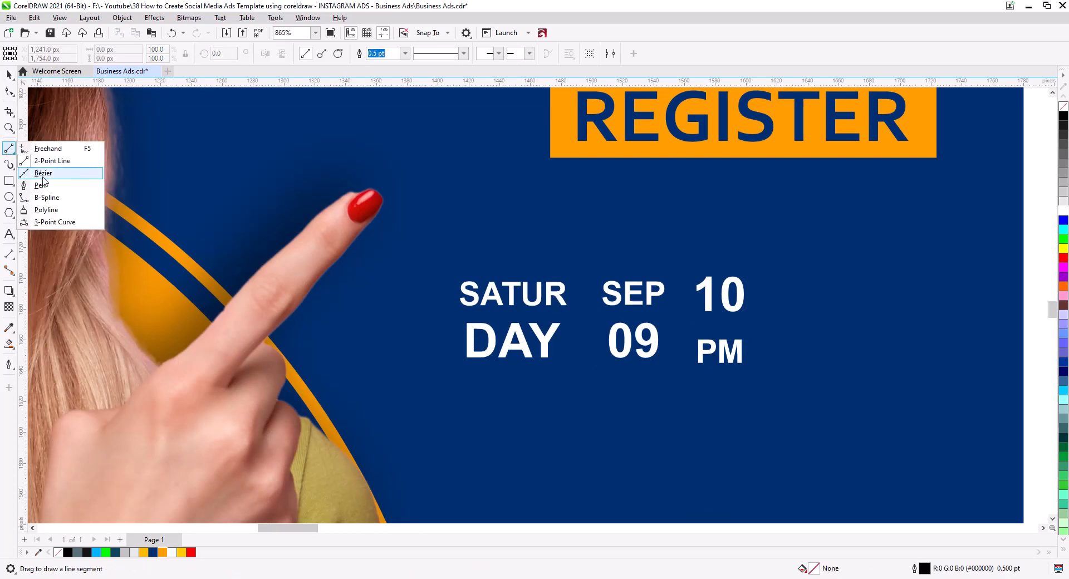
{"action": "left_click", "coordinate": [43, 173]}
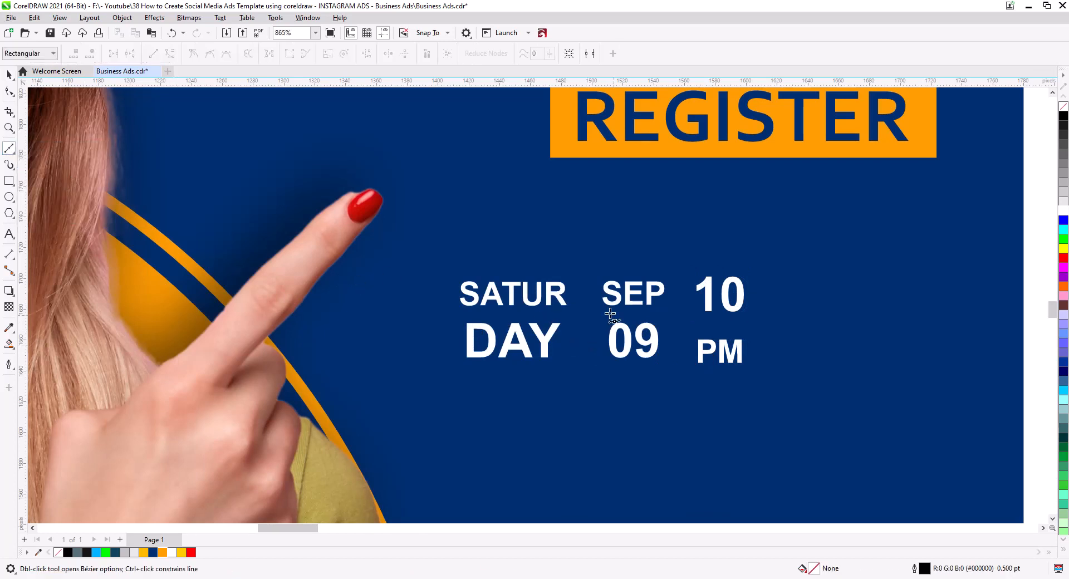
{"action": "left_click", "coordinate": [591, 279]}
{"action": "left_click", "coordinate": [593, 362], "text": "ctrl"}
{"action": "left_click", "coordinate": [8, 74]}
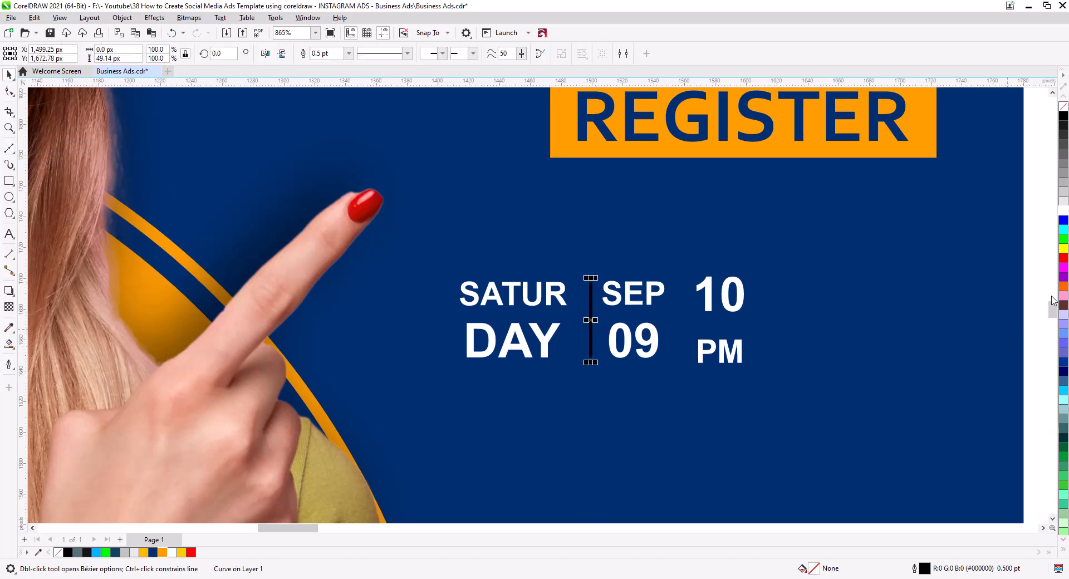
Step: Color the divider line white and place a copy of it between the date and the time
{"action": "right_click", "coordinate": [1062, 210]}
{"action": "left_click_drag", "start_coordinate": [591, 321], "coordinate": [687, 321]}
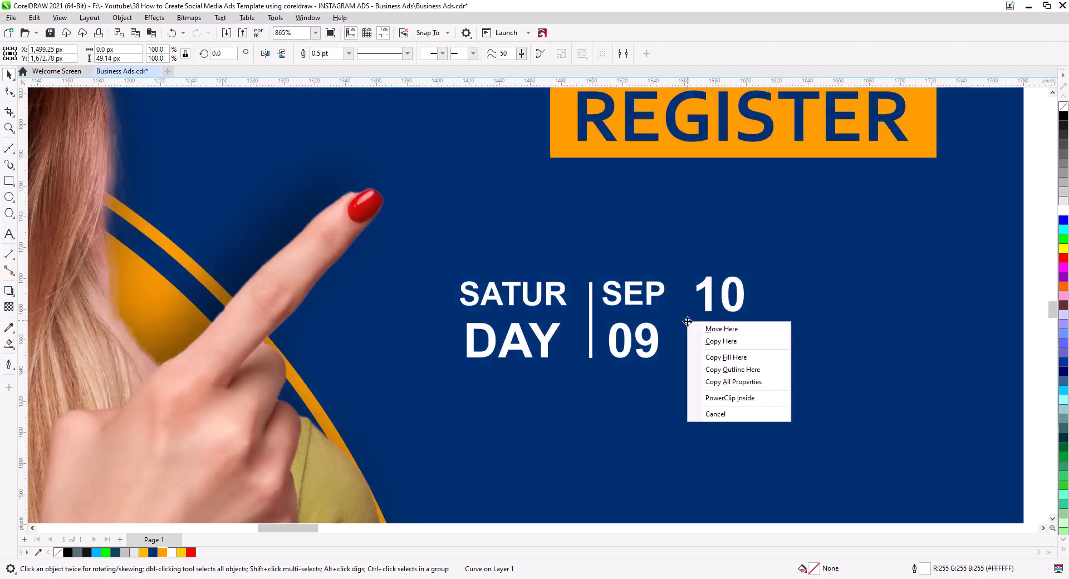
{"action": "left_click", "coordinate": [707, 344]}
Step: Ungroup the weekday, date and time groups and align the tops of "10" and "SEP" with "SATUR"
{"action": "left_click", "coordinate": [718, 352]}
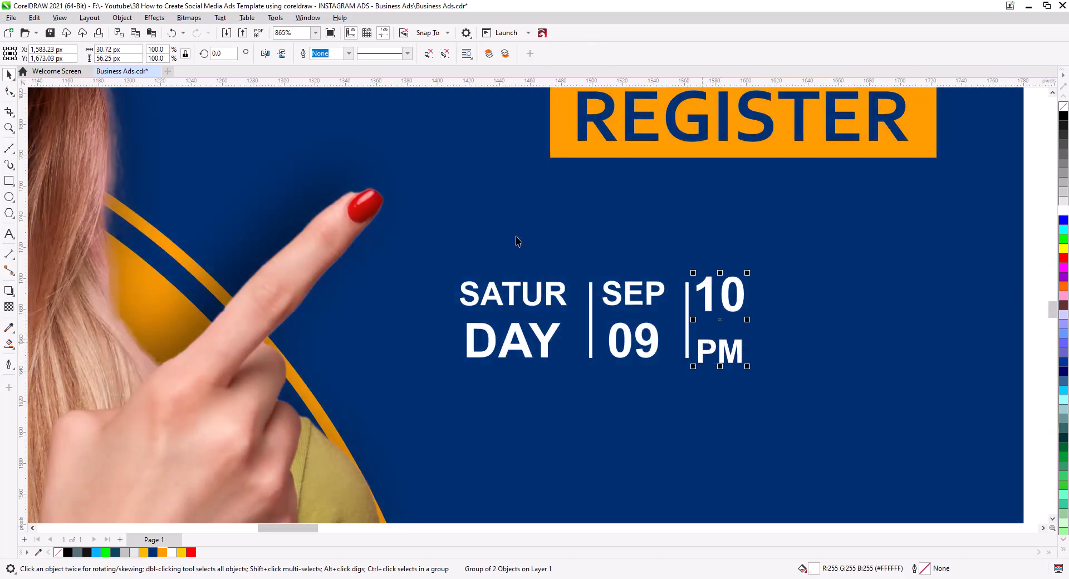
{"action": "left_click", "coordinate": [644, 300], "text": "shift"}
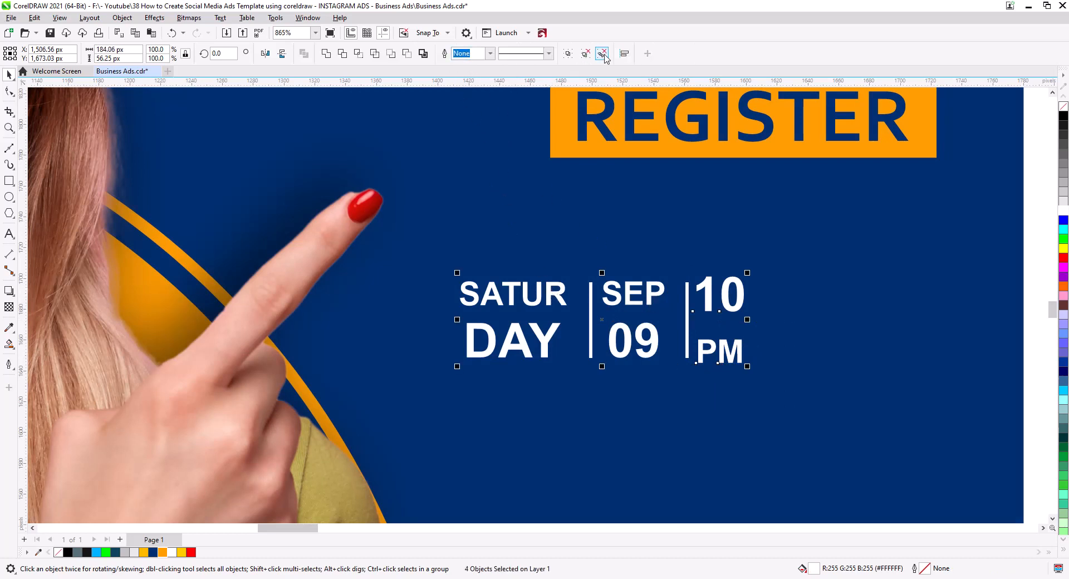
{"action": "left_click", "coordinate": [554, 299], "text": "shift"}
{"action": "left_click", "coordinate": [743, 295], "text": "ctrl"}
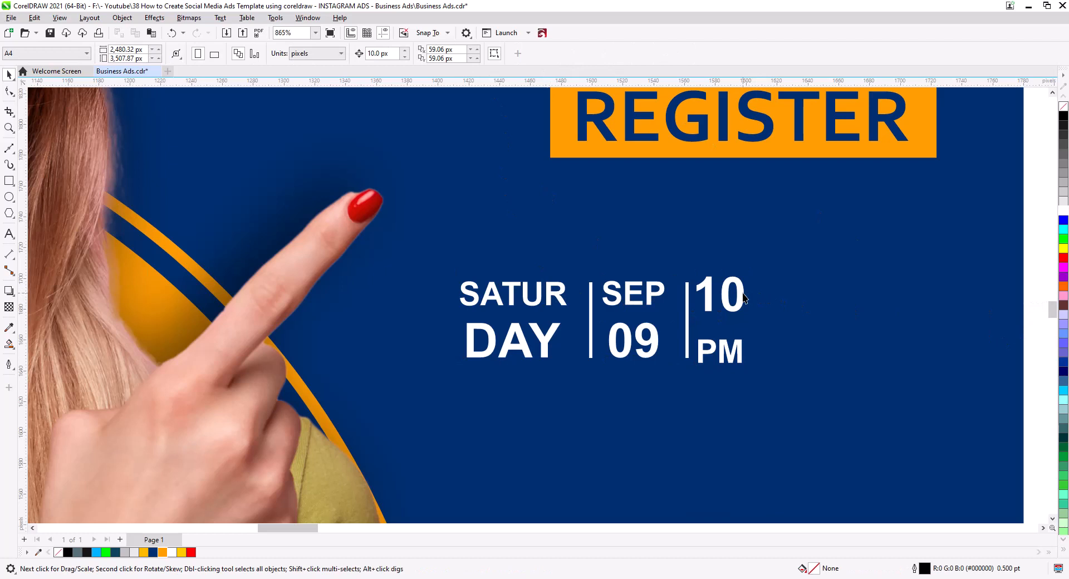
{"action": "left_click", "coordinate": [658, 299], "text": "ctrl+shift"}
{"action": "left_click", "coordinate": [559, 300], "text": "ctrl+shift"}
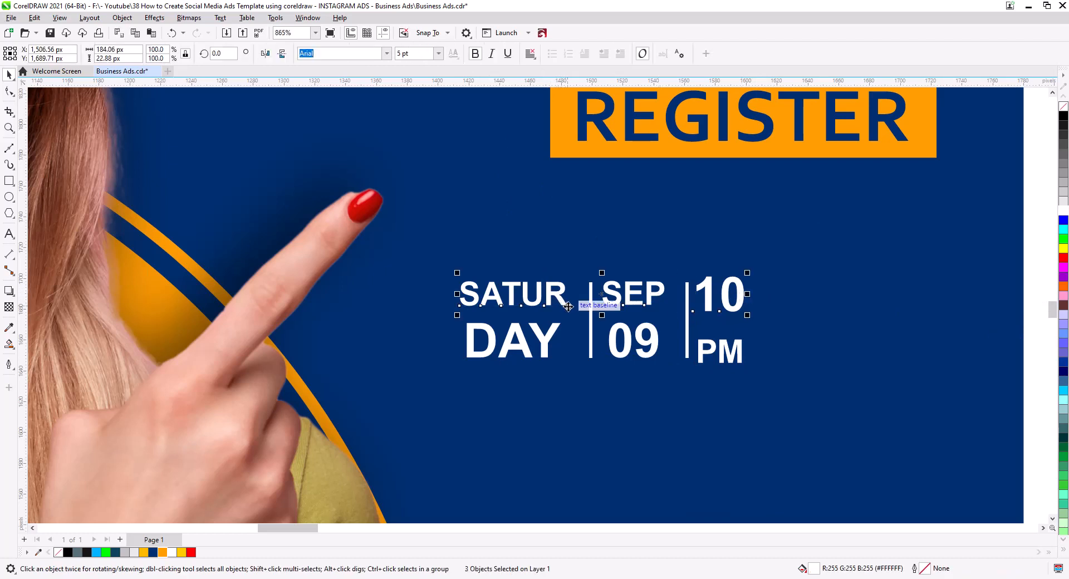
{"action": "key", "text": "t"}
Step: Convert "DAY" to curves and align the bottoms of "DAY", "09" and "PM"
{"action": "left_click", "coordinate": [729, 358], "text": "ctrl"}
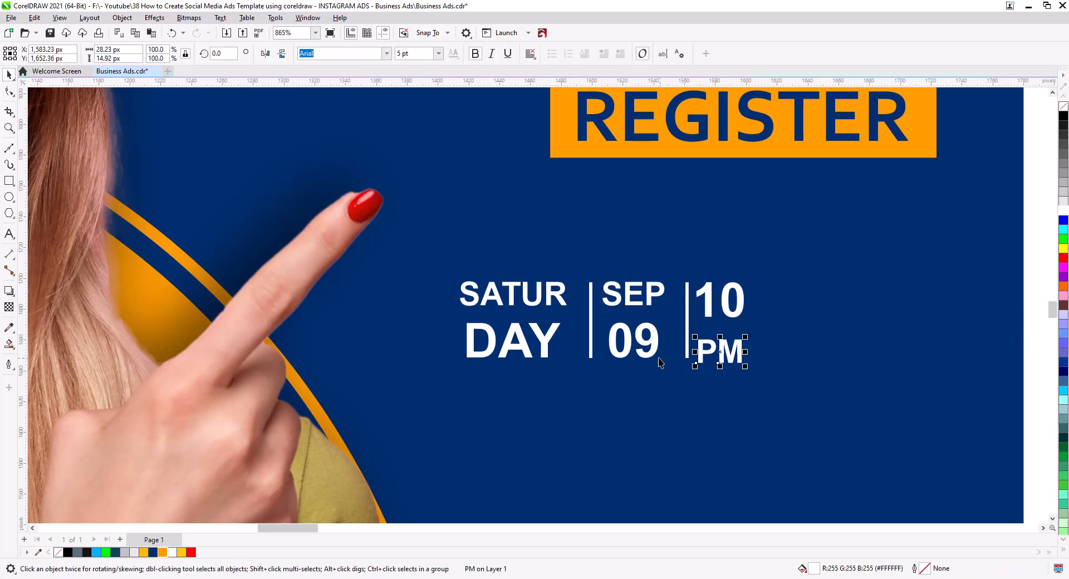
{"action": "left_click", "coordinate": [660, 359], "text": "ctrl+shift"}
{"action": "left_click", "coordinate": [546, 355], "text": "ctrl+shift"}
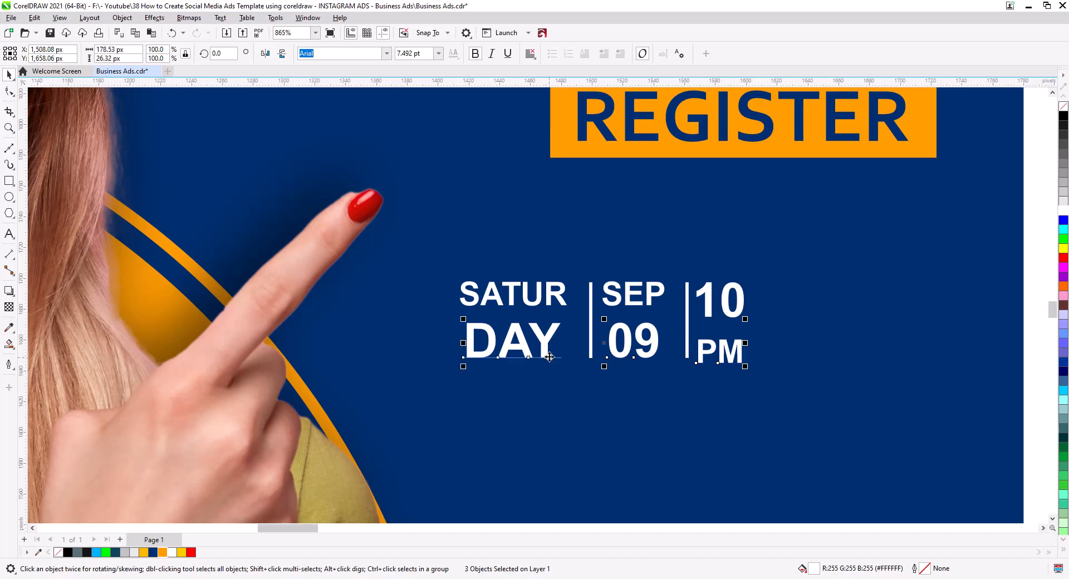
{"action": "key", "text": "ctrl+q"}
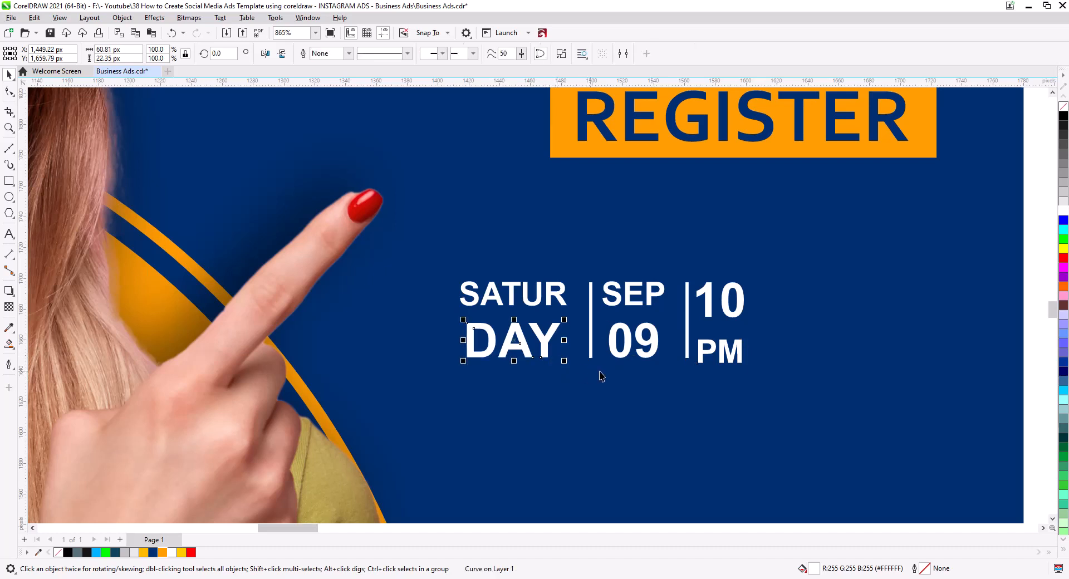
{"action": "left_click", "coordinate": [703, 359], "text": "shift"}
{"action": "left_click", "coordinate": [651, 357], "text": "shift"}
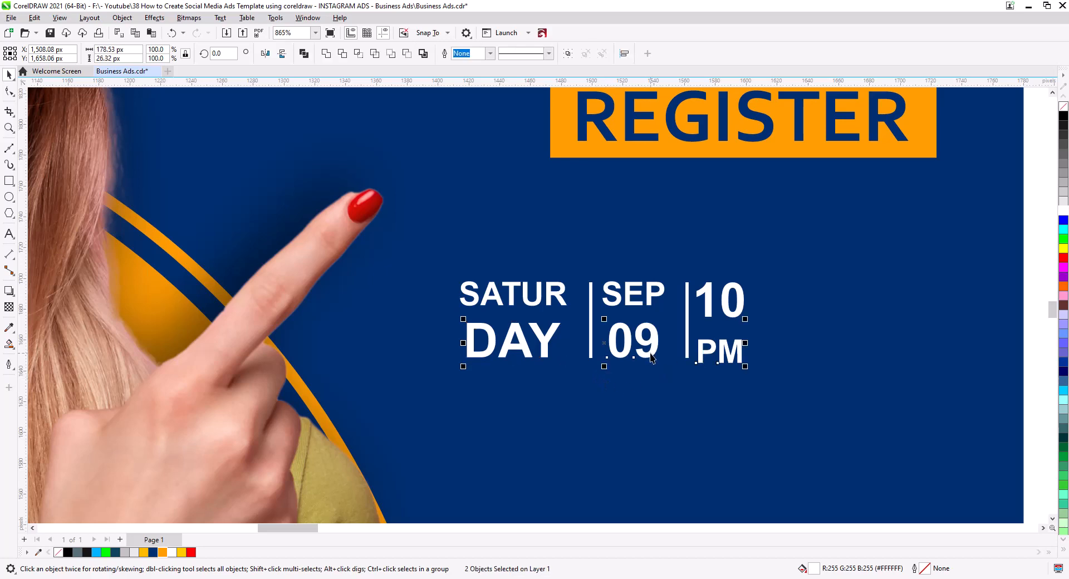
{"action": "key", "text": "b"}
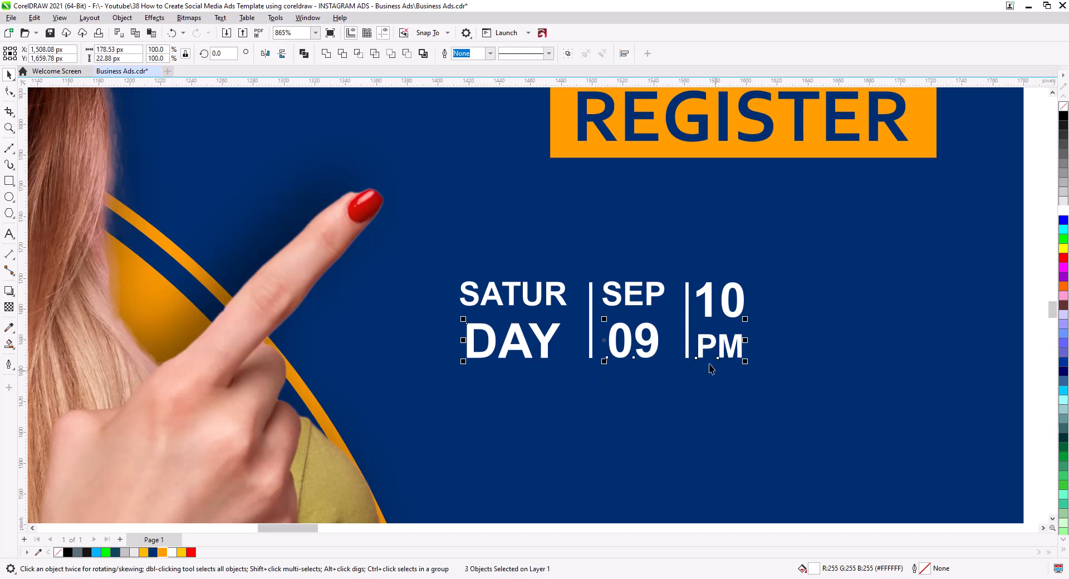
Step: Enlarge the weekday, date and time details with their dividers to about 306 px wide and group them
{"action": "scroll", "coordinate": [710, 367], "scroll_direction": "down", "scroll_amount": 4}
{"action": "left_click_drag", "start_coordinate": [827, 372], "coordinate": [568, 298]}
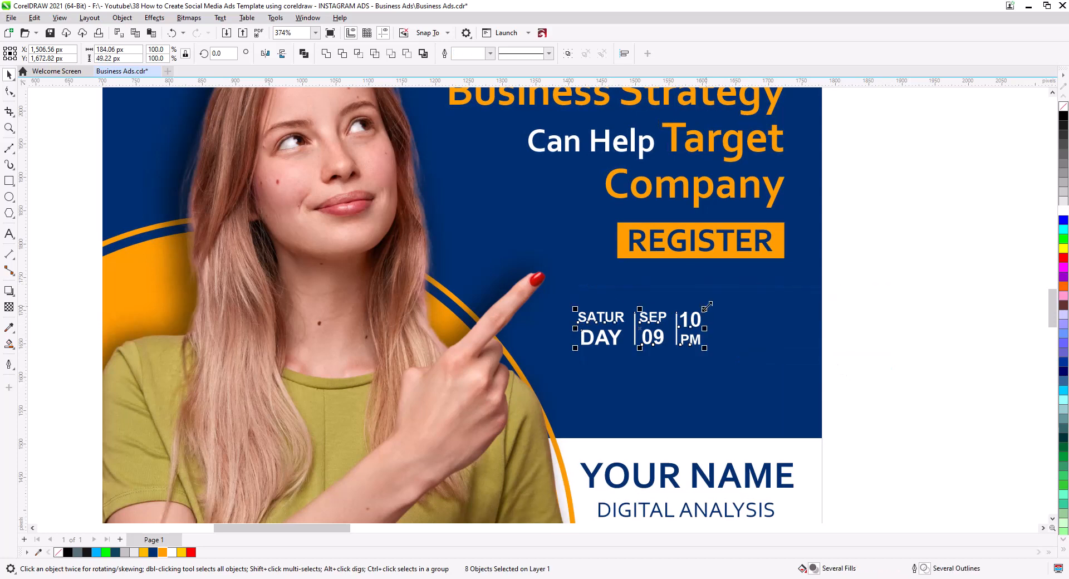
{"action": "left_click_drag", "start_coordinate": [705, 308], "coordinate": [785, 290]}
{"action": "key", "text": "ctrl+g"}
Step: Align the details group with the right edge of the REGISTER button and move it further down below the button
{"action": "left_click", "coordinate": [782, 257], "text": "shift"}
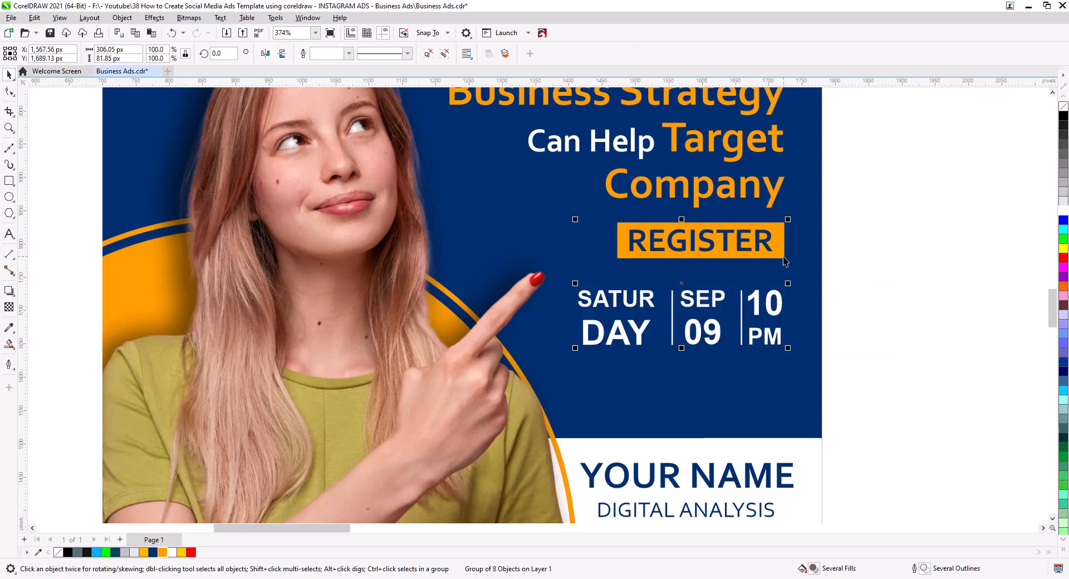
{"action": "key", "text": "r"}
{"action": "left_click", "coordinate": [883, 305]}
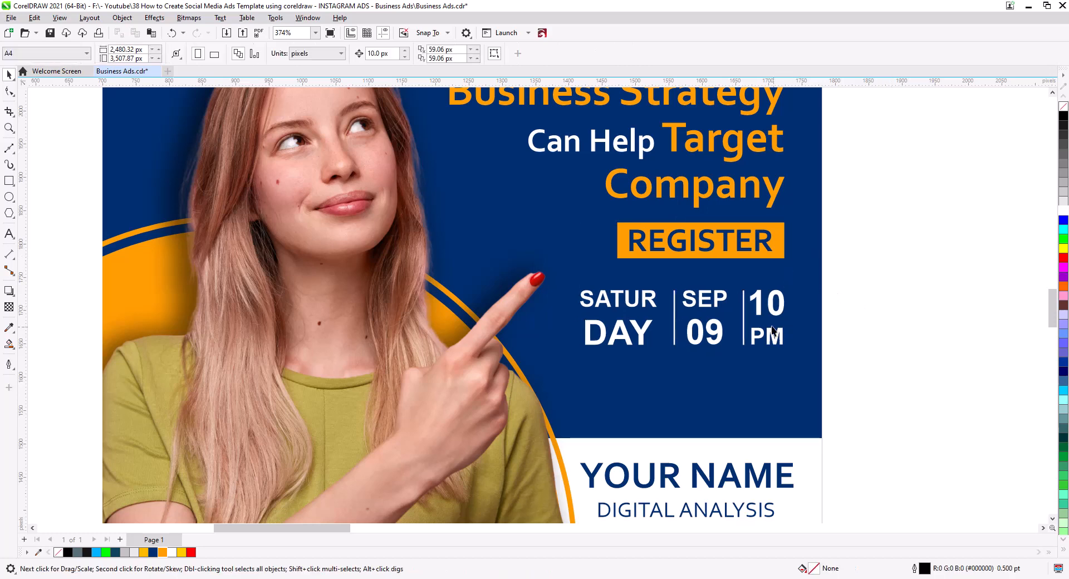
{"action": "left_click_drag", "start_coordinate": [772, 316], "coordinate": [772, 339]}
Step: Darken the blue background square's uniform fill to #001B40 (R0 G27 B64)
{"action": "left_click", "coordinate": [810, 290]}
{"action": "left_click", "coordinate": [806, 261]}
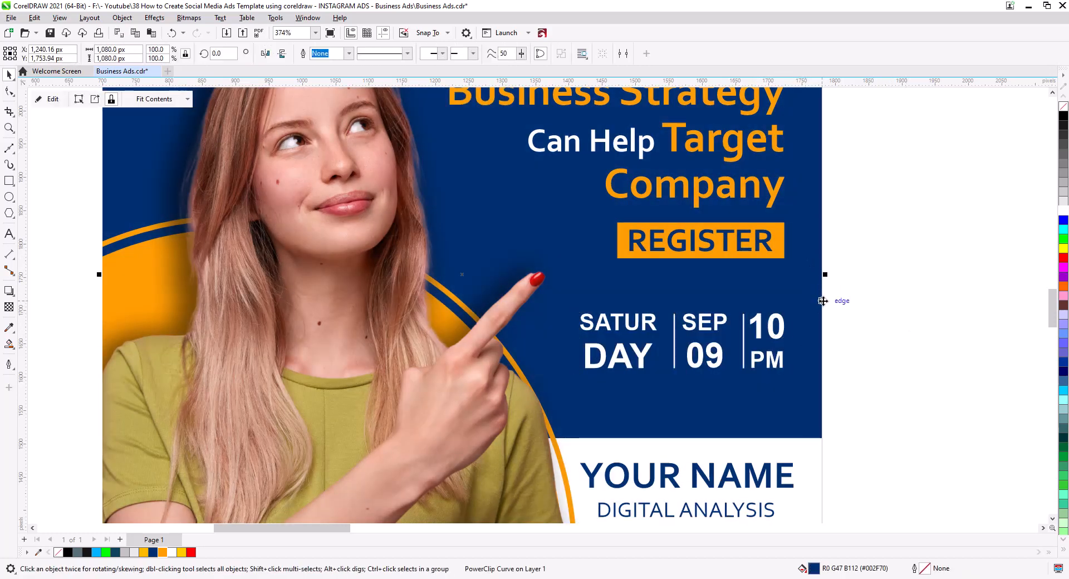
{"action": "double_click", "coordinate": [814, 572]}
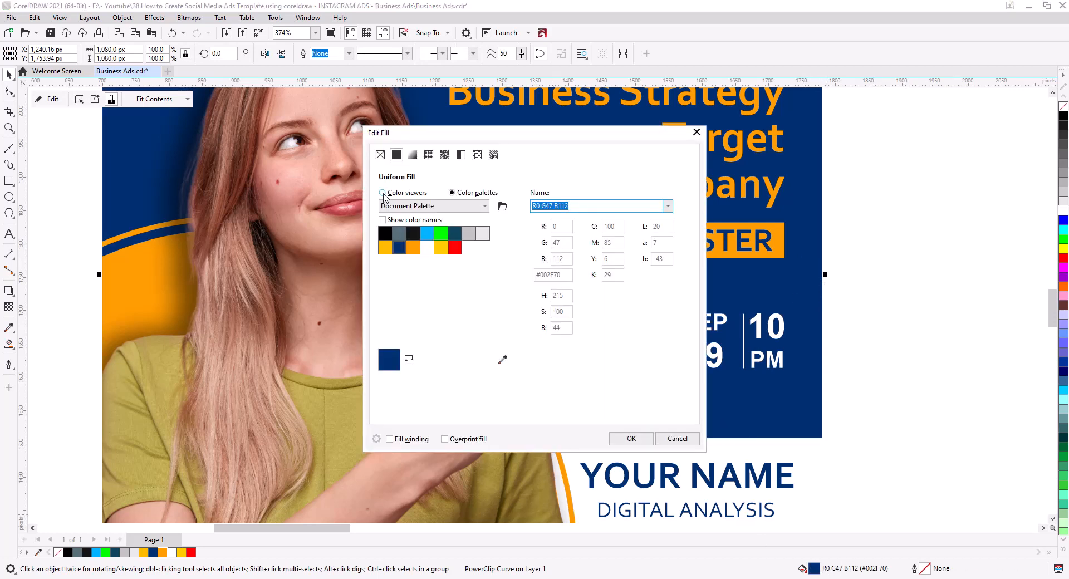
{"action": "left_click", "coordinate": [382, 193]}
{"action": "left_click_drag", "start_coordinate": [506, 291], "coordinate": [505, 313]}
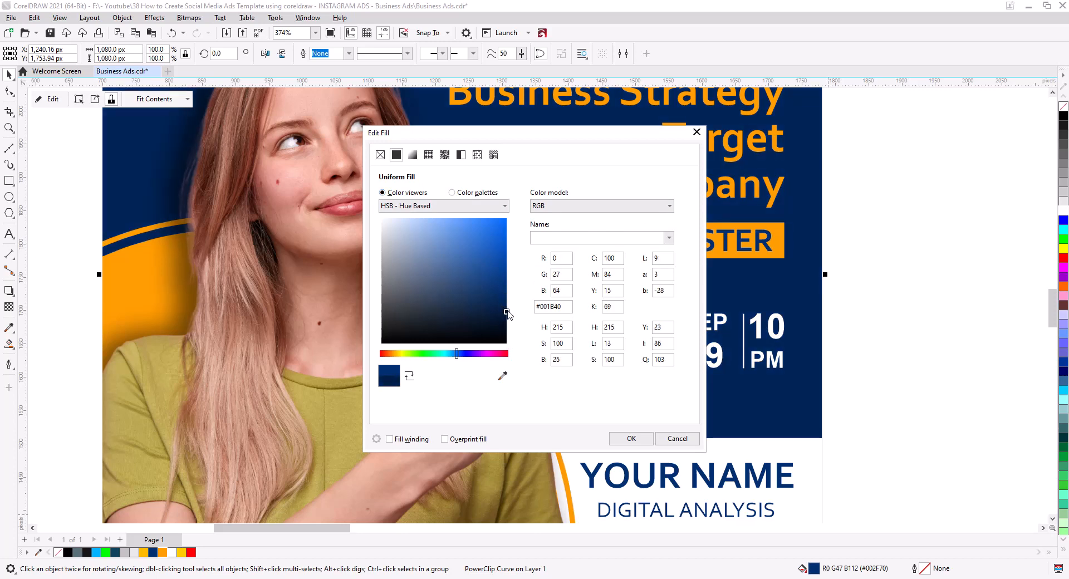
{"action": "left_click", "coordinate": [628, 438]}
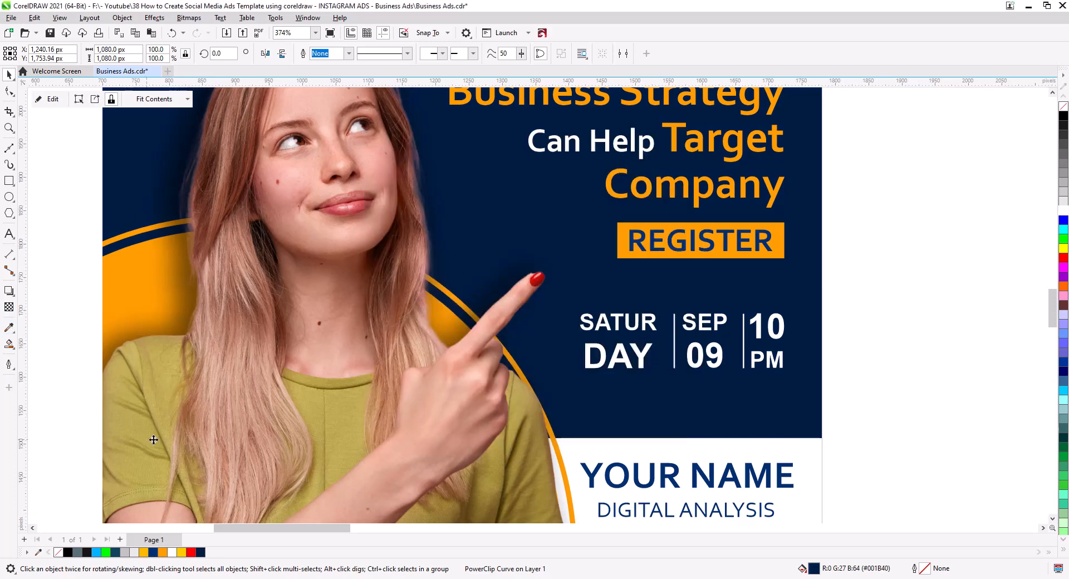
Step: Apply the dark navy #001B40 to the "YOUR NAME" and "DIGITAL ANALYSIS" texts
{"action": "left_click_drag", "start_coordinate": [205, 556], "coordinate": [642, 489]}
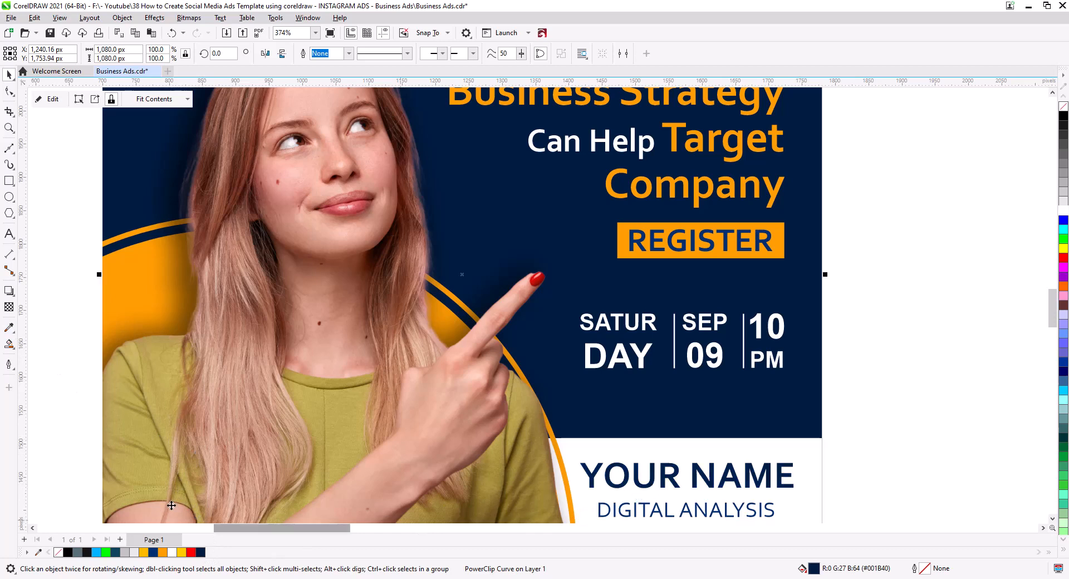
{"action": "left_click_drag", "start_coordinate": [241, 557], "coordinate": [634, 476]}
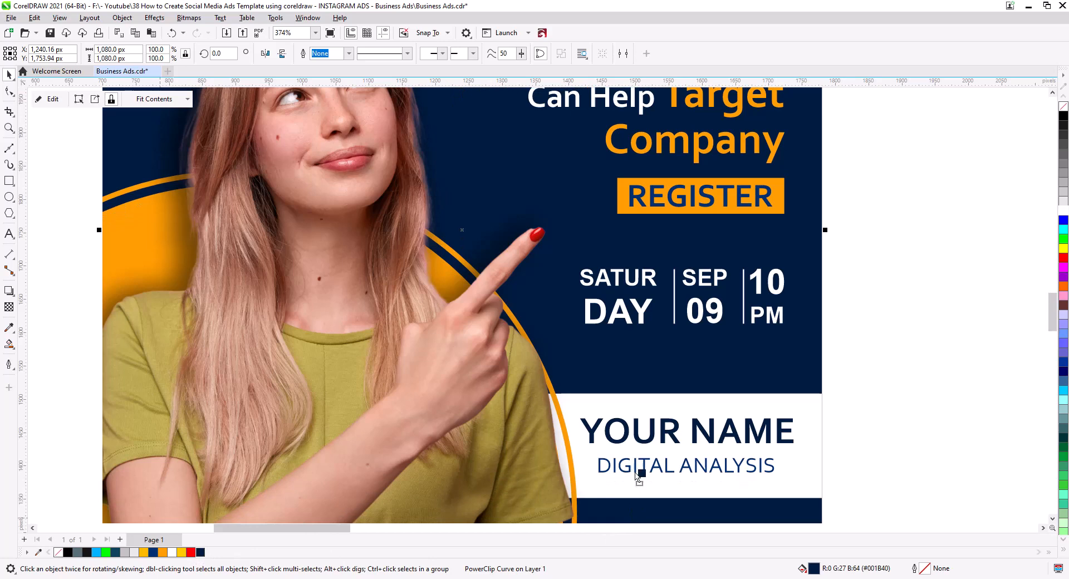
{"action": "scroll", "coordinate": [675, 460], "scroll_direction": "down", "scroll_amount": 3}
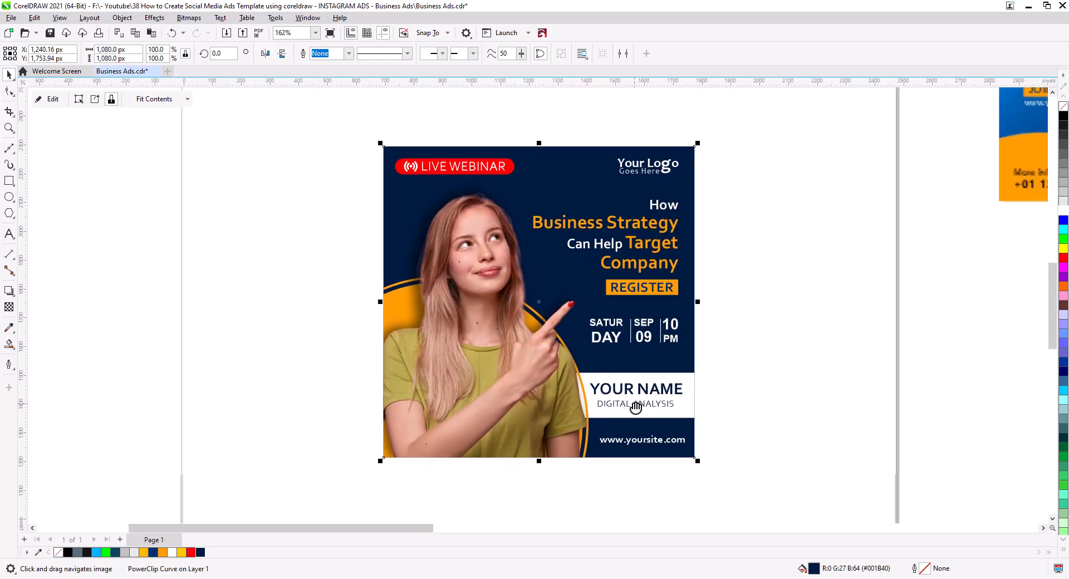
{"action": "left_click", "coordinate": [737, 348]}
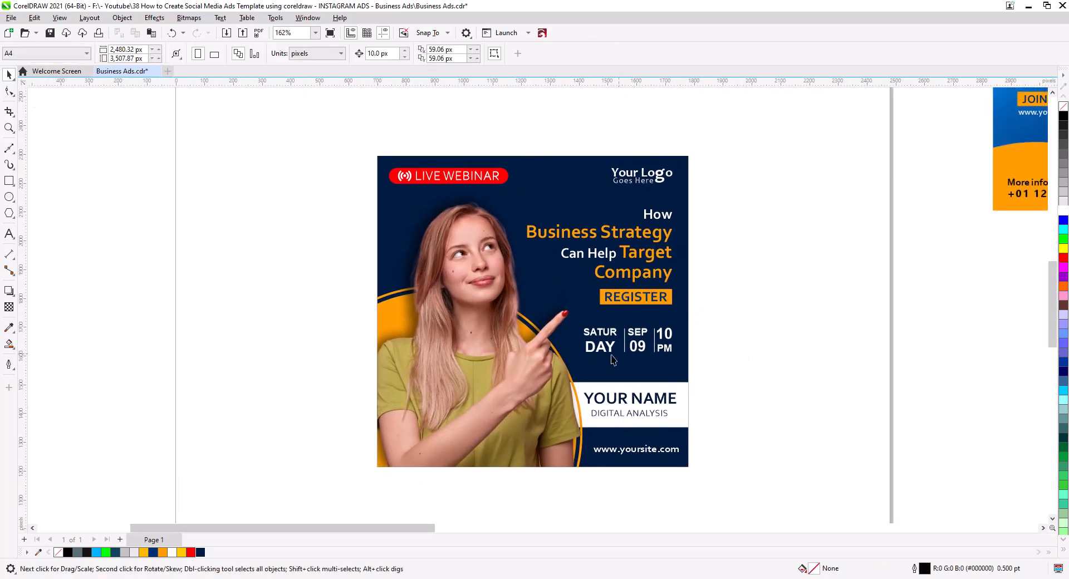
Step: Open the background's PowerClip contents for editing and enlarge the woman's photo to about 839 px wide
{"action": "left_click", "coordinate": [515, 385]}
{"action": "left_click", "coordinate": [48, 99]}
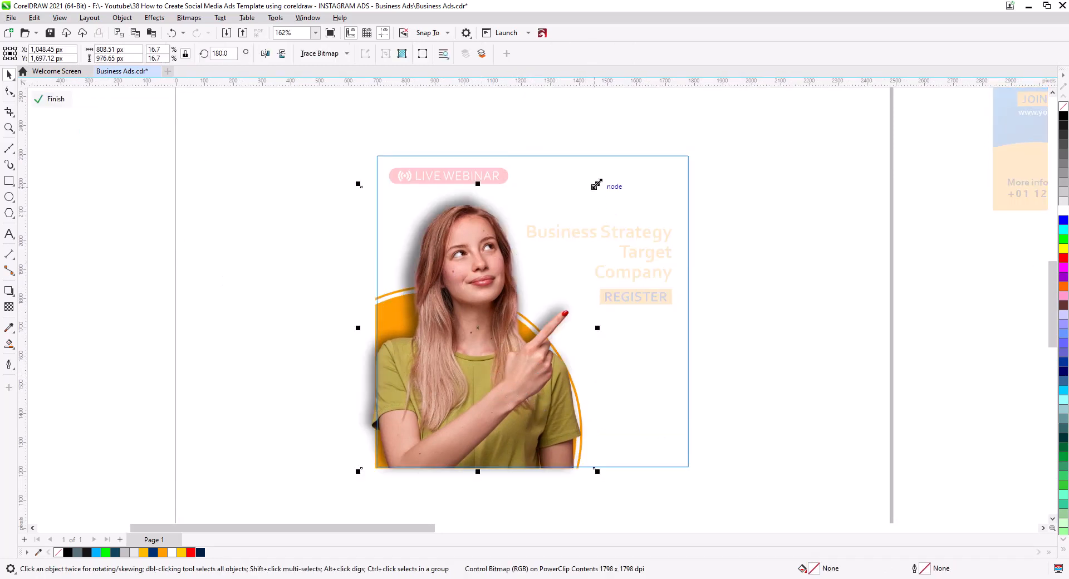
{"action": "left_click_drag", "start_coordinate": [596, 184], "coordinate": [612, 176]}
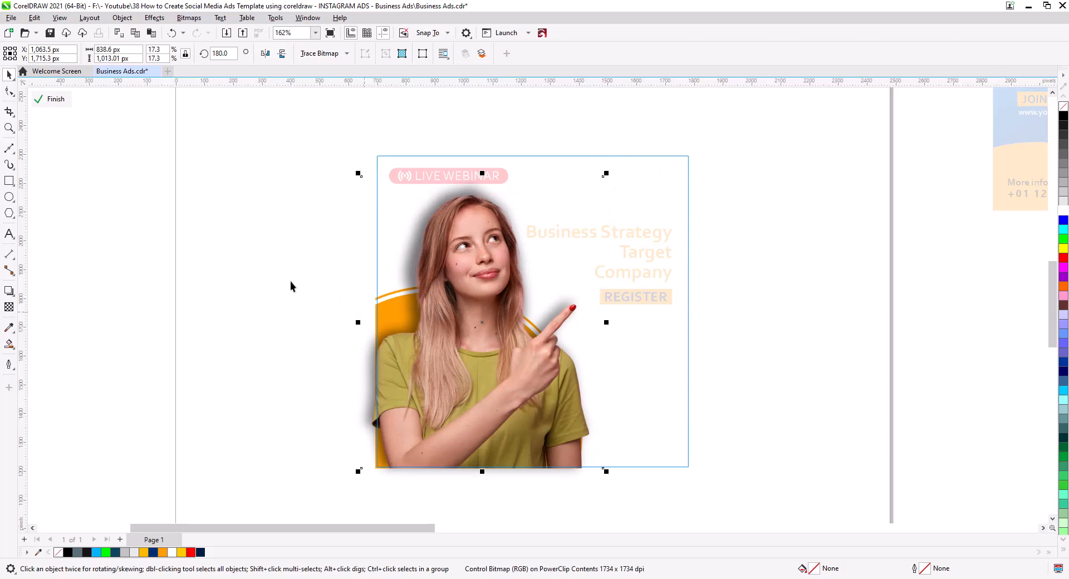
Step: Enlarge the orange circle and ring behind the woman to about 774 px wide and finish editing the PowerClip
{"action": "left_click_drag", "start_coordinate": [601, 475], "coordinate": [617, 519]}
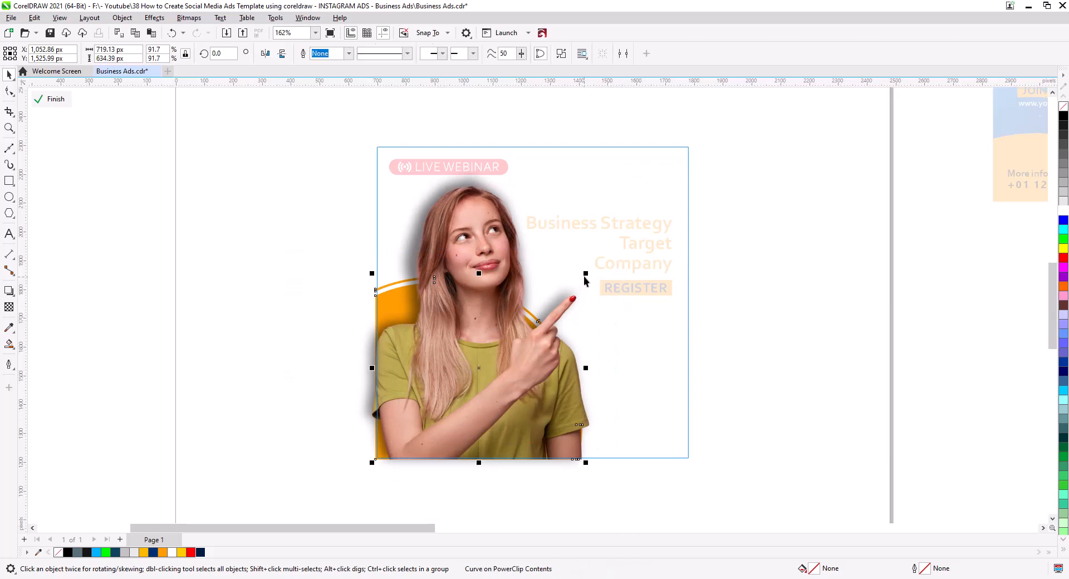
{"action": "left_click_drag", "start_coordinate": [584, 276], "coordinate": [605, 261]}
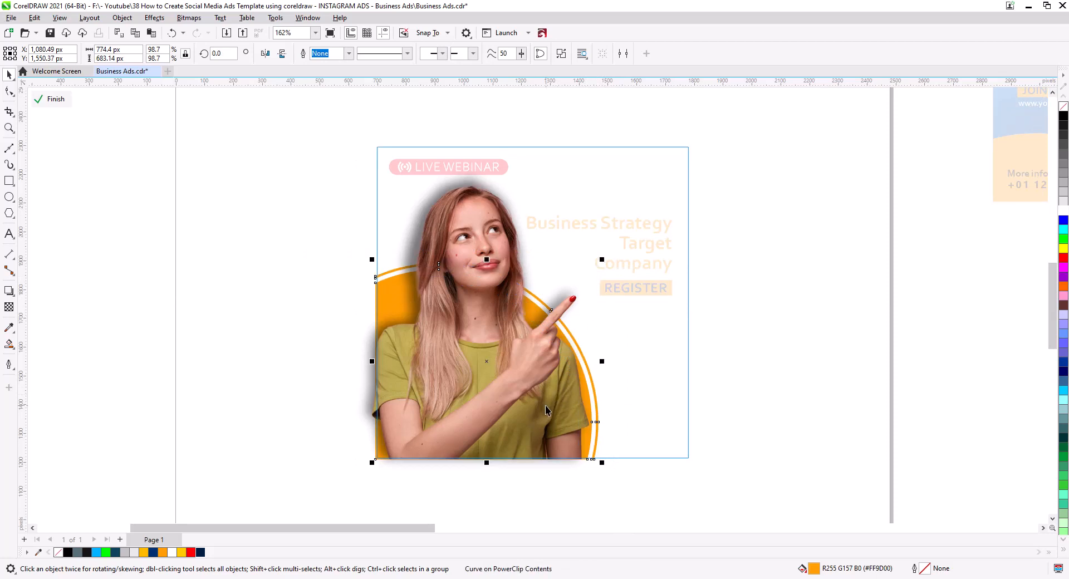
{"action": "left_click", "coordinate": [56, 99]}
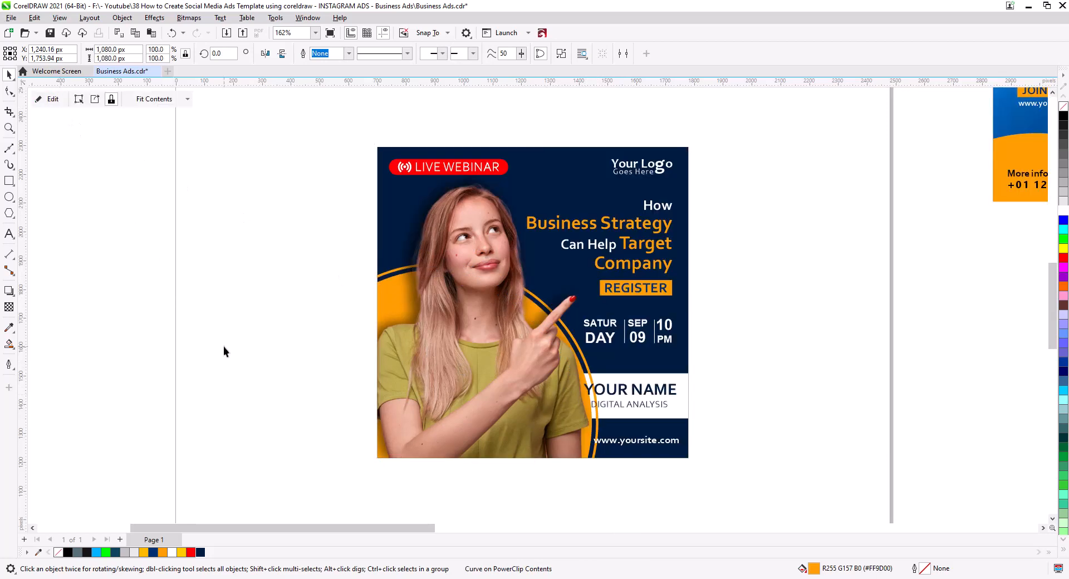
{"action": "left_click", "coordinate": [223, 346]}
Step: Move the "YOUR NAME" and "DIGITAL ANALYSIS" texts clear of the orange ring and shrink them to about 288 px wide
{"action": "scroll", "coordinate": [668, 399], "scroll_direction": "up", "scroll_amount": 2}
{"action": "scroll", "coordinate": [666, 407], "scroll_direction": "up", "scroll_amount": 2}
{"action": "left_click_drag", "start_coordinate": [734, 441], "coordinate": [523, 346]}
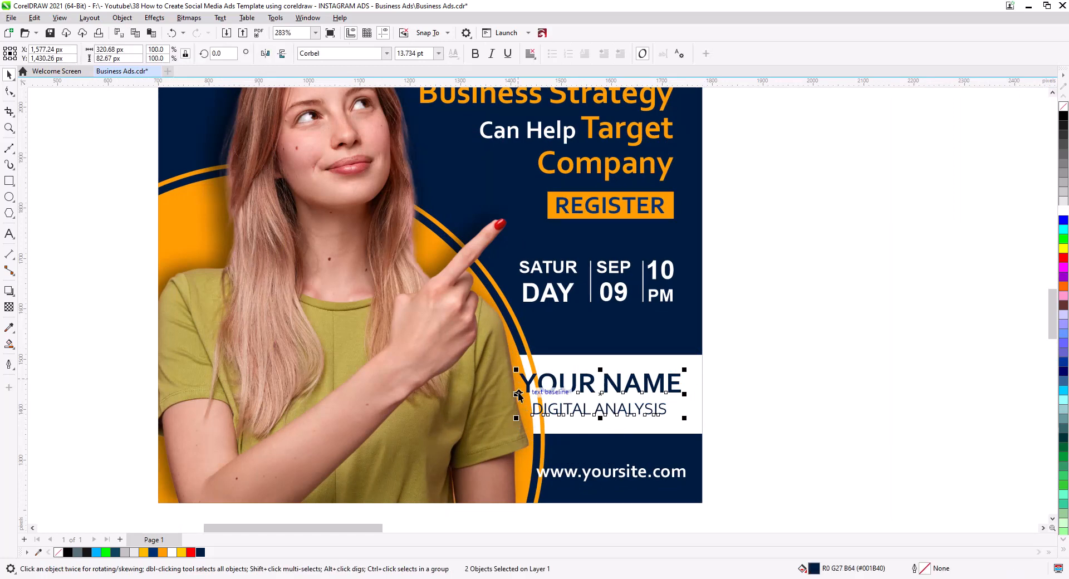
{"action": "left_click_drag", "start_coordinate": [517, 395], "coordinate": [594, 390]}
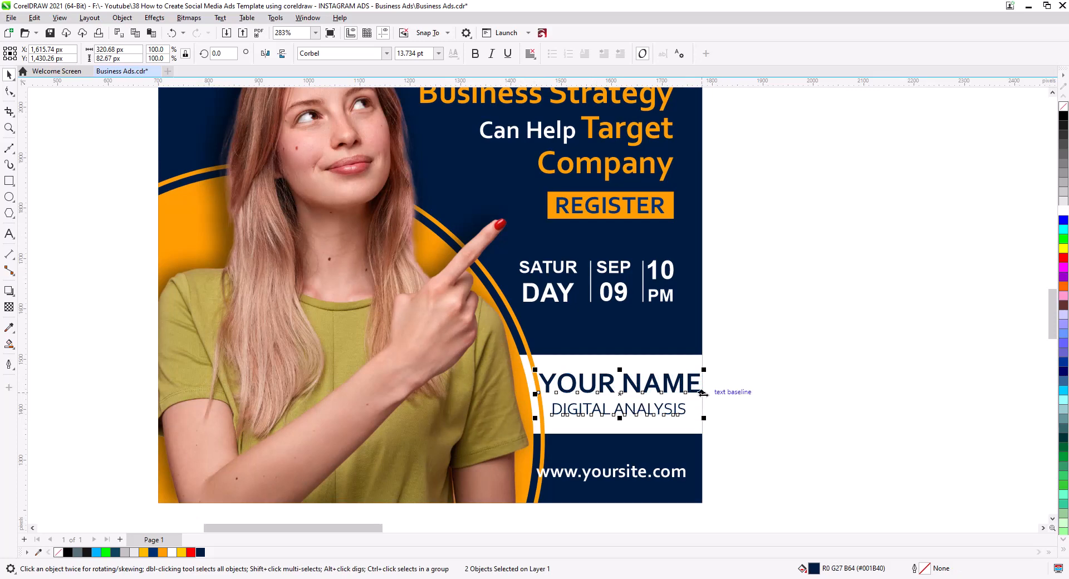
{"action": "left_click_drag", "start_coordinate": [703, 393], "coordinate": [693, 418]}
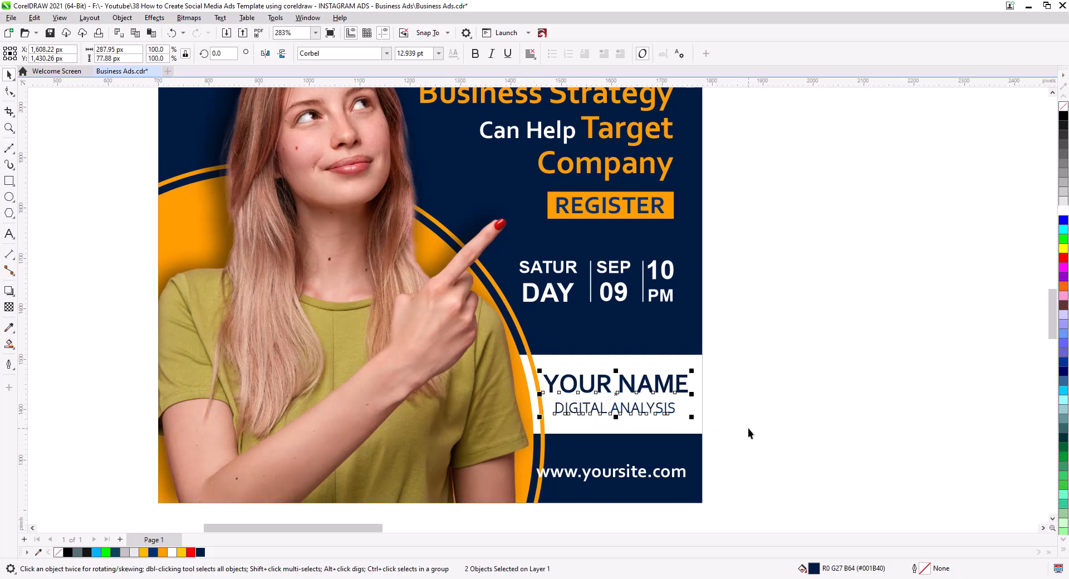
Step: Lower the white bar's top edge inside the PowerClip to about 128 px tall and center the "YOUR NAME" and "DIGITAL ANALYSIS" texts on it
{"action": "left_click", "coordinate": [737, 435]}
{"action": "left_click", "coordinate": [694, 435]}
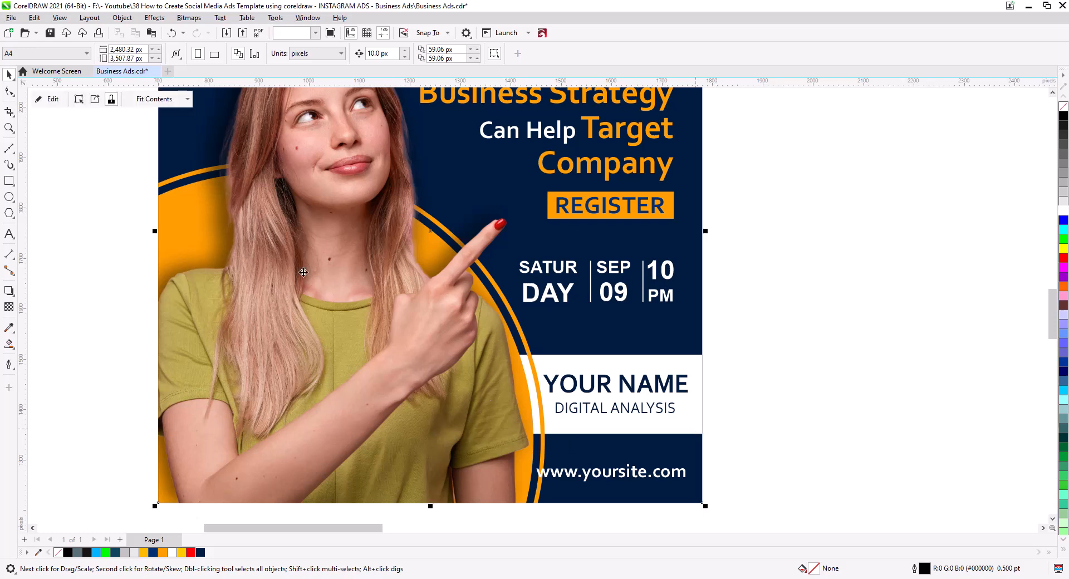
{"action": "left_click", "coordinate": [50, 99]}
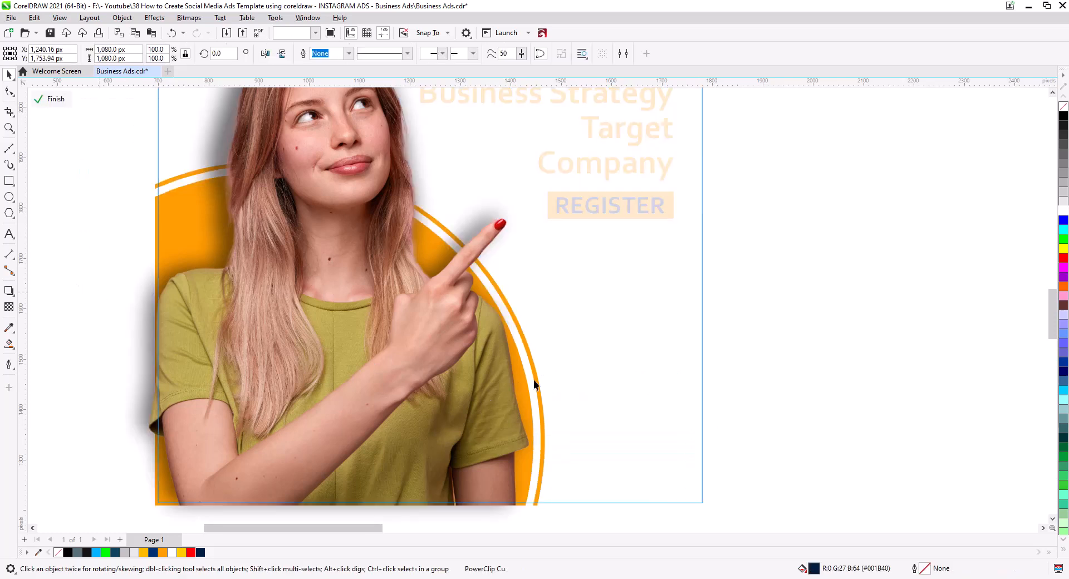
{"action": "left_click", "coordinate": [602, 371]}
{"action": "left_click_drag", "start_coordinate": [587, 351], "coordinate": [588, 366]}
{"action": "left_click", "coordinate": [56, 100]}
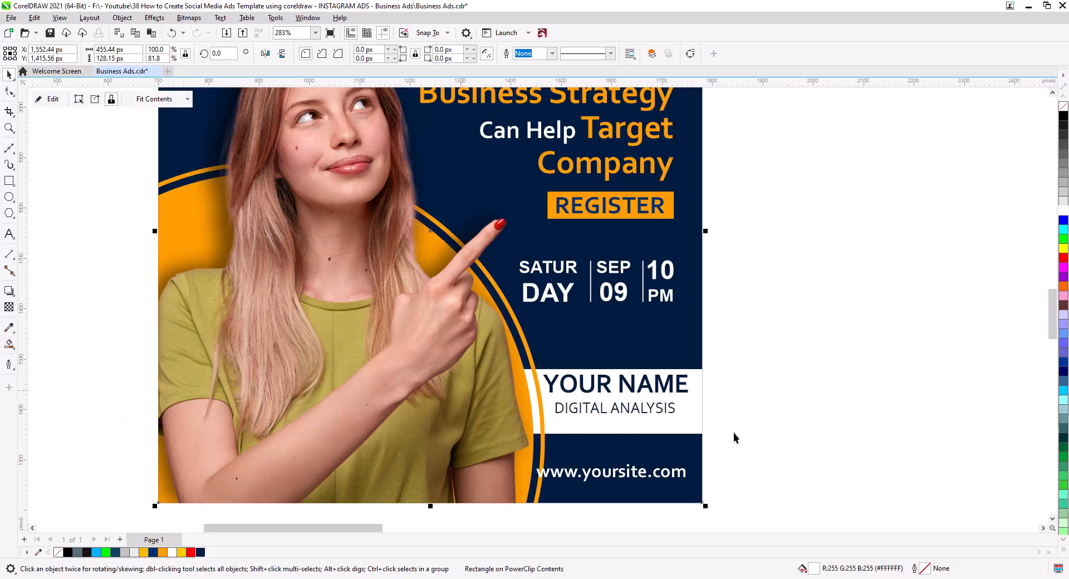
{"action": "left_click_drag", "start_coordinate": [733, 432], "coordinate": [577, 405]}
{"action": "left_click", "coordinate": [759, 410]}
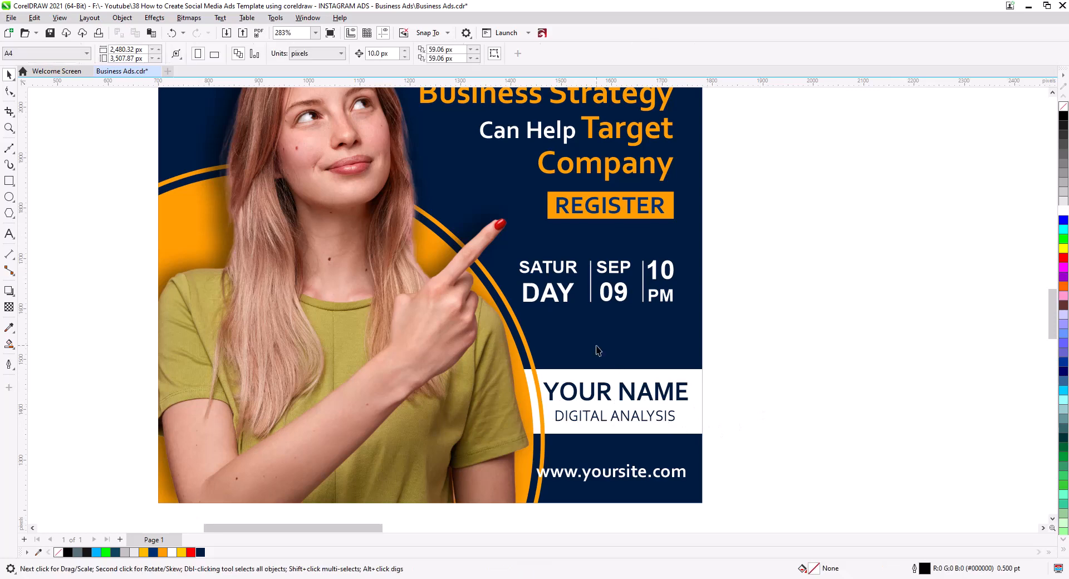
{"action": "scroll", "coordinate": [596, 350], "scroll_direction": "down", "scroll_amount": 1}
{"action": "left_click", "coordinate": [576, 444]}
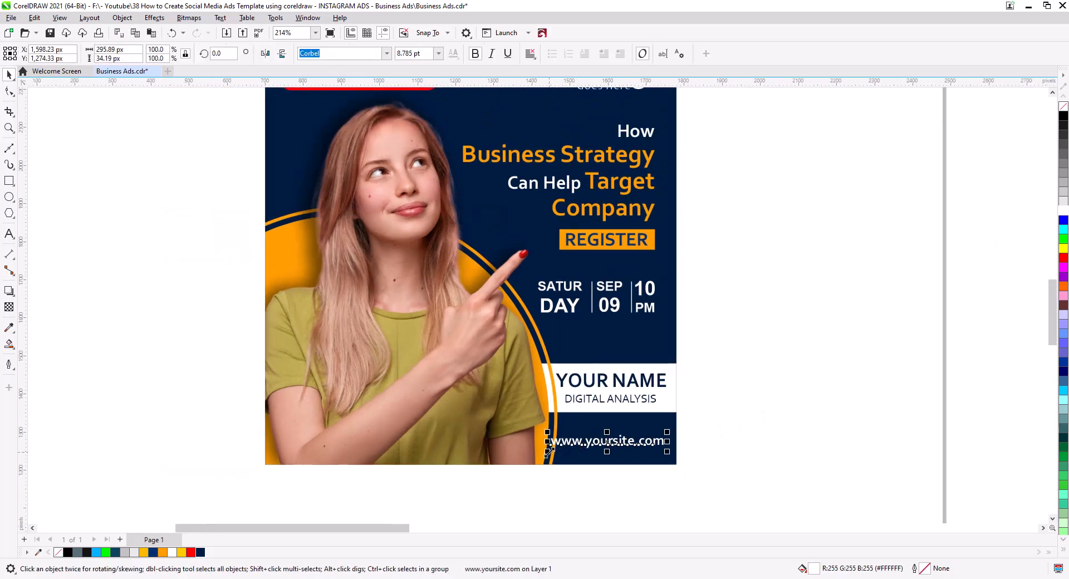
{"action": "left_click_drag", "start_coordinate": [549, 452], "coordinate": [562, 448]}
{"action": "left_click", "coordinate": [717, 372]}
{"action": "scroll", "coordinate": [717, 371], "scroll_direction": "down", "scroll_amount": 1}
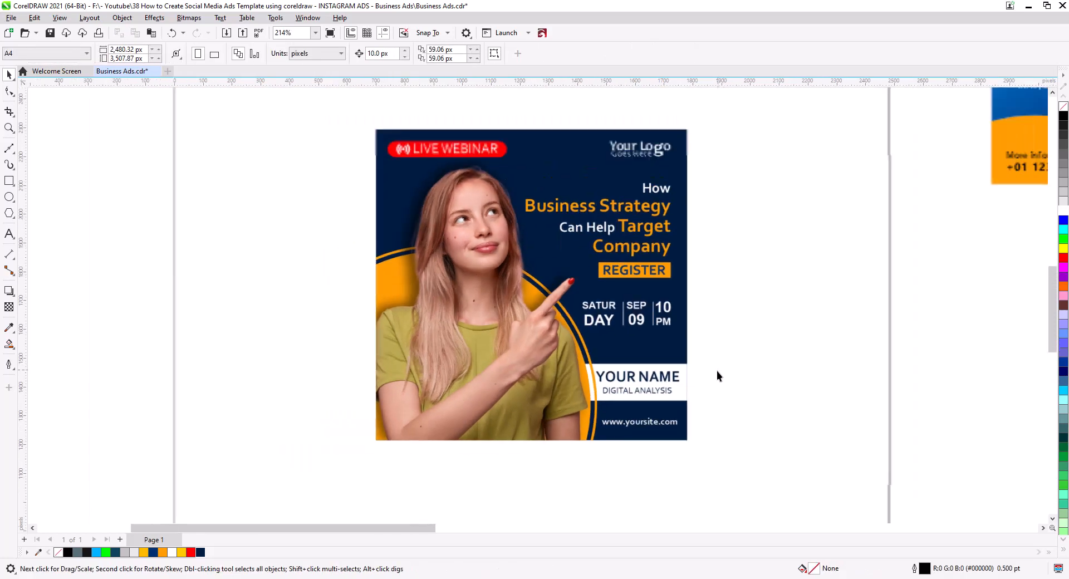
{"action": "scroll", "coordinate": [707, 377], "scroll_direction": "down", "scroll_amount": 1}
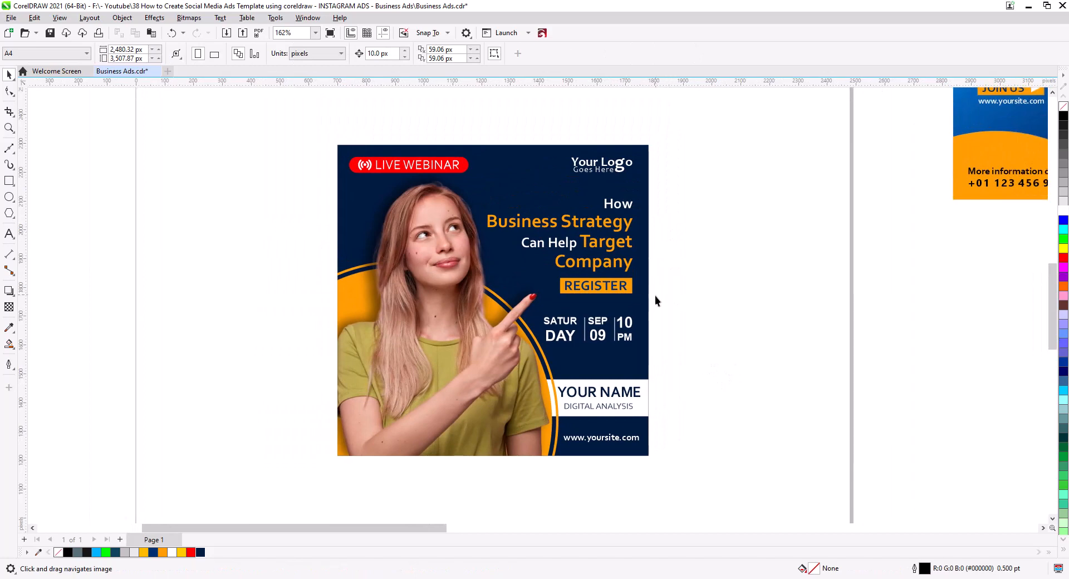
{"action": "scroll", "coordinate": [666, 375], "scroll_direction": "up", "scroll_amount": 2}
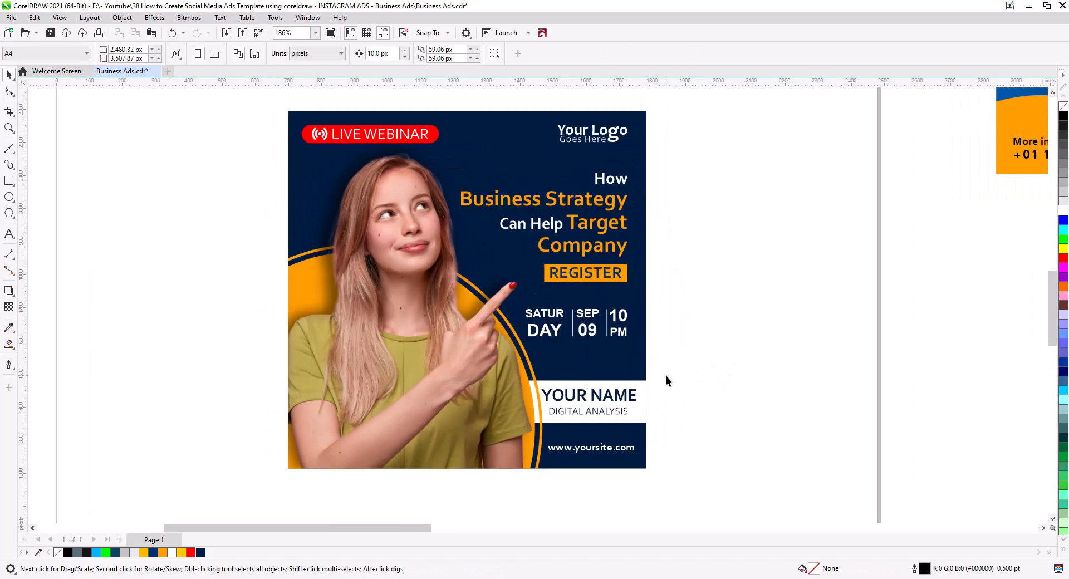
{"action": "left_click_drag", "start_coordinate": [686, 388], "coordinate": [705, 392]}
{"action": "scroll", "coordinate": [713, 344], "scroll_direction": "down", "scroll_amount": 1}
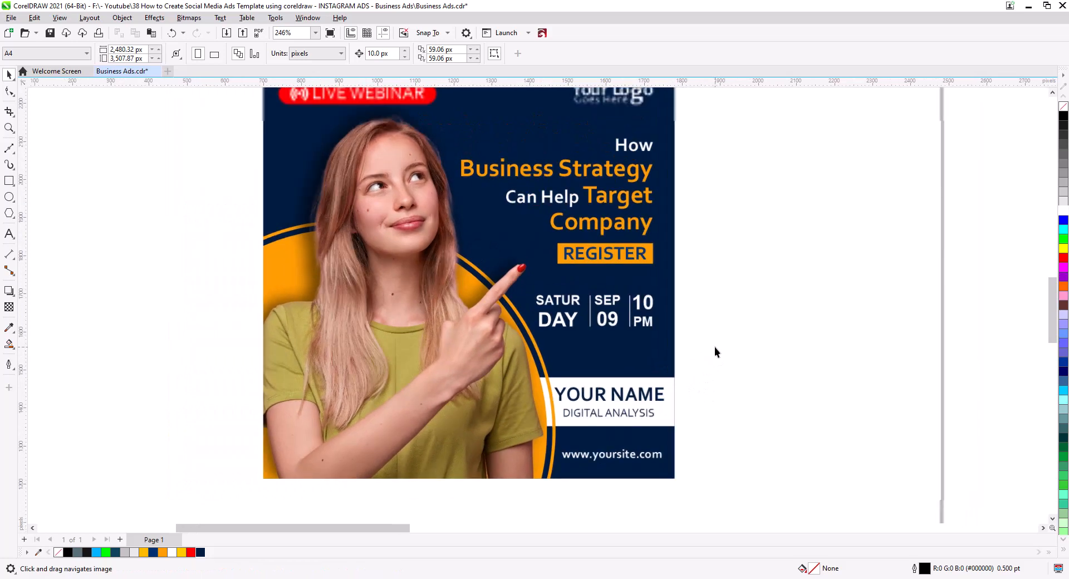
{"action": "left_click_drag", "start_coordinate": [714, 348], "coordinate": [720, 377]}
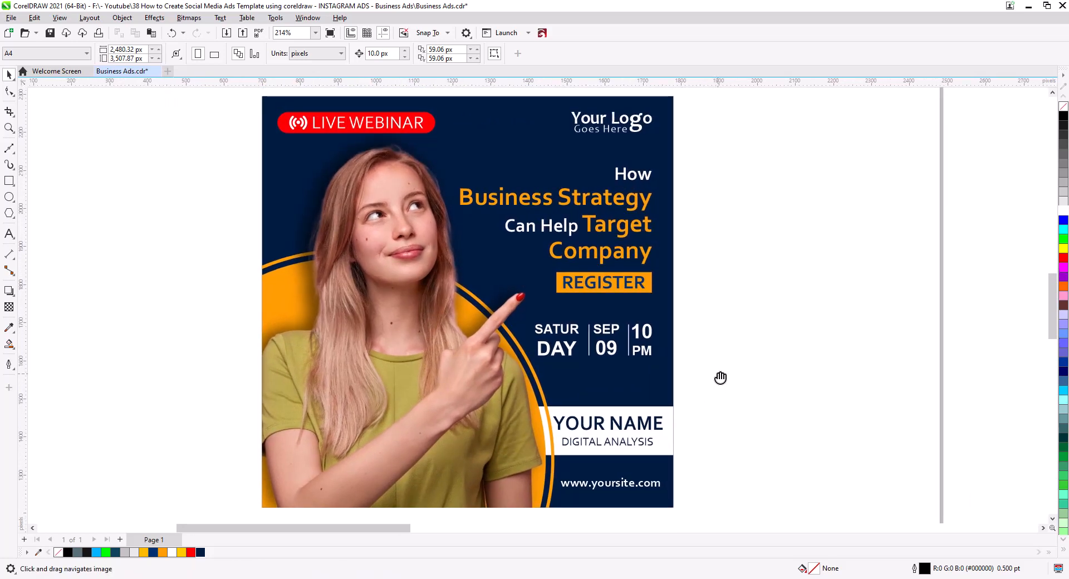